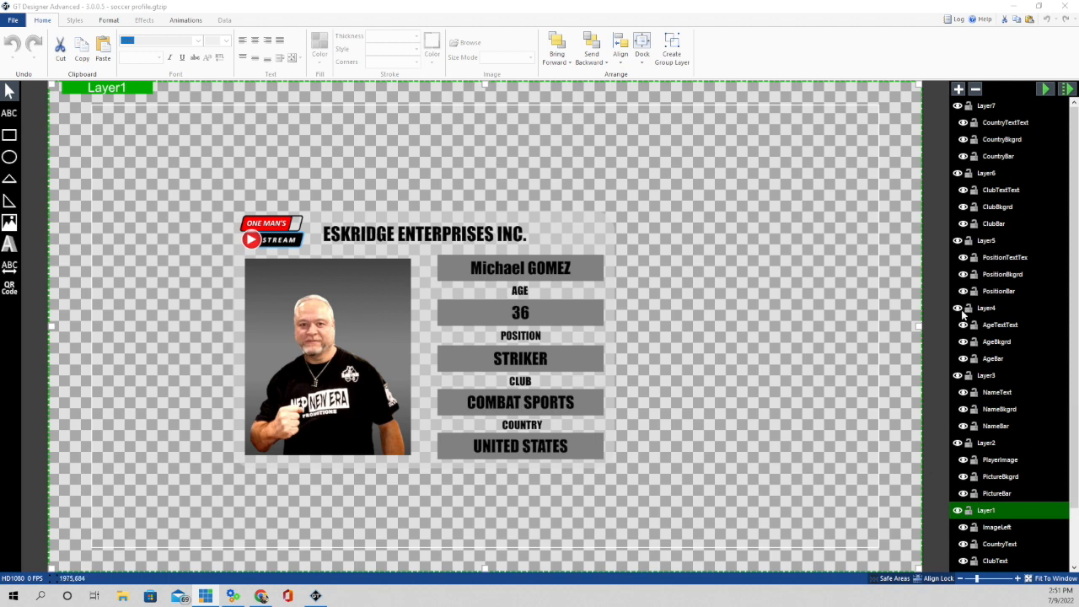
- Hide the club, position, age and name bar layers and the player photo layer
scroll(980, 428, down, 2)
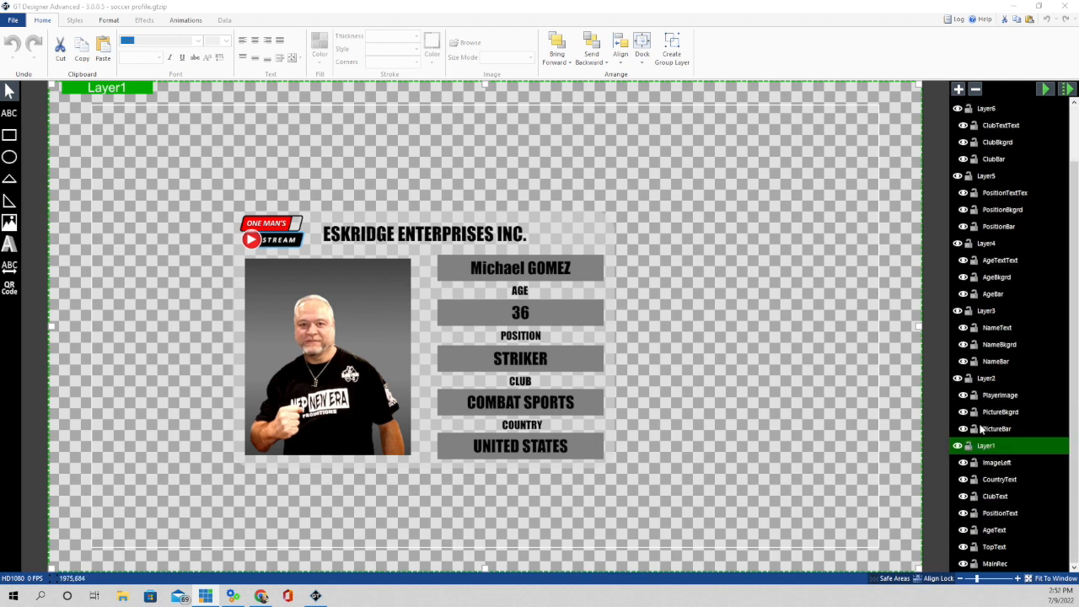
scroll(980, 428, up, 2)
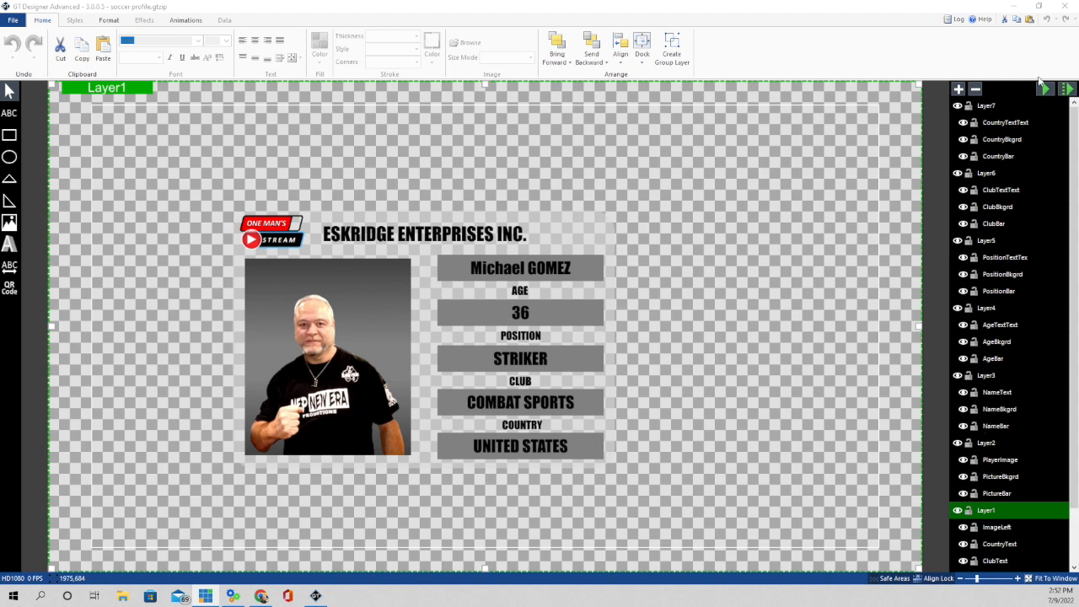
click(958, 105)
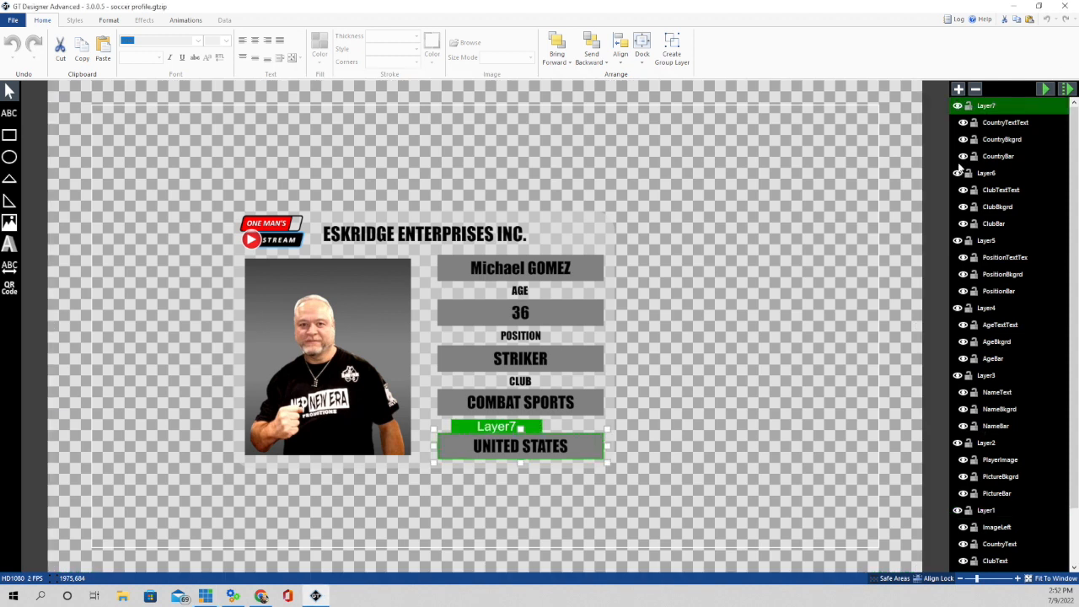
click(957, 173)
click(958, 240)
click(958, 308)
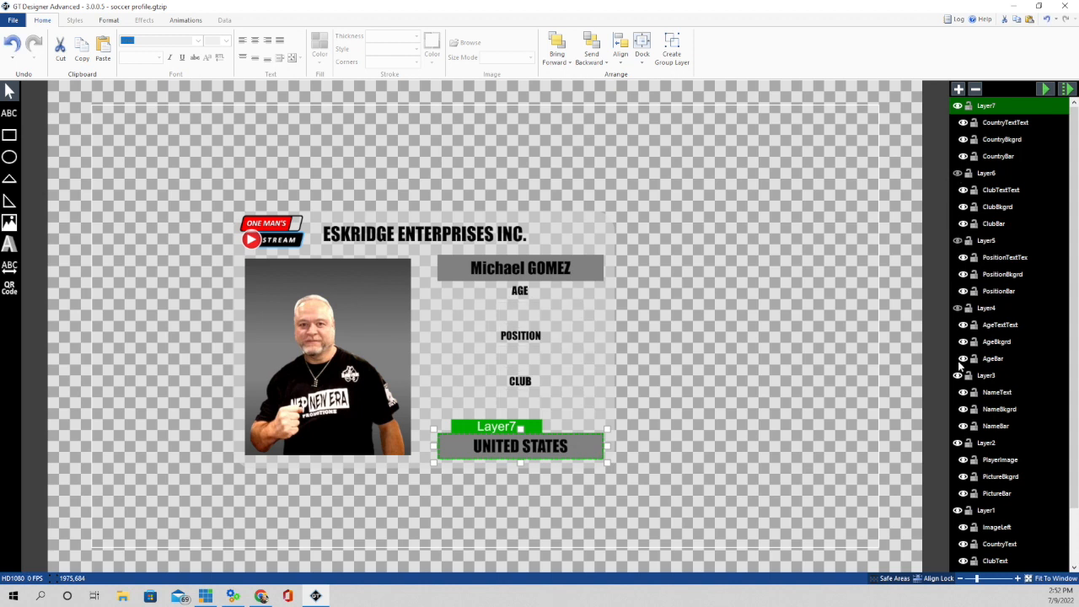
click(957, 375)
click(958, 442)
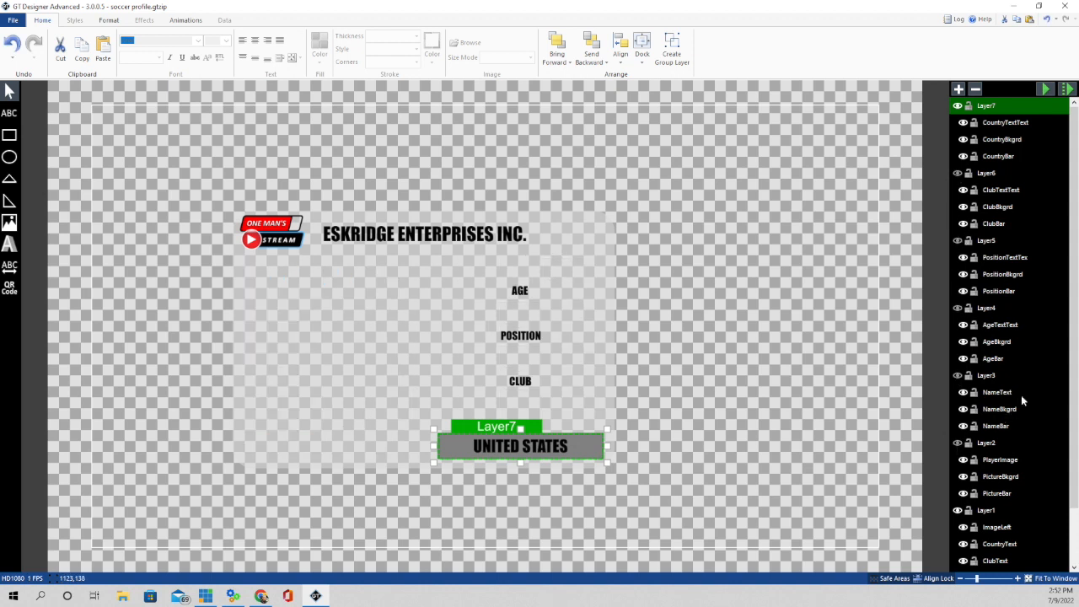
- Hide the UNITED STATES country bar layer, keep Layer1 visible, and select Layer1
click(958, 510)
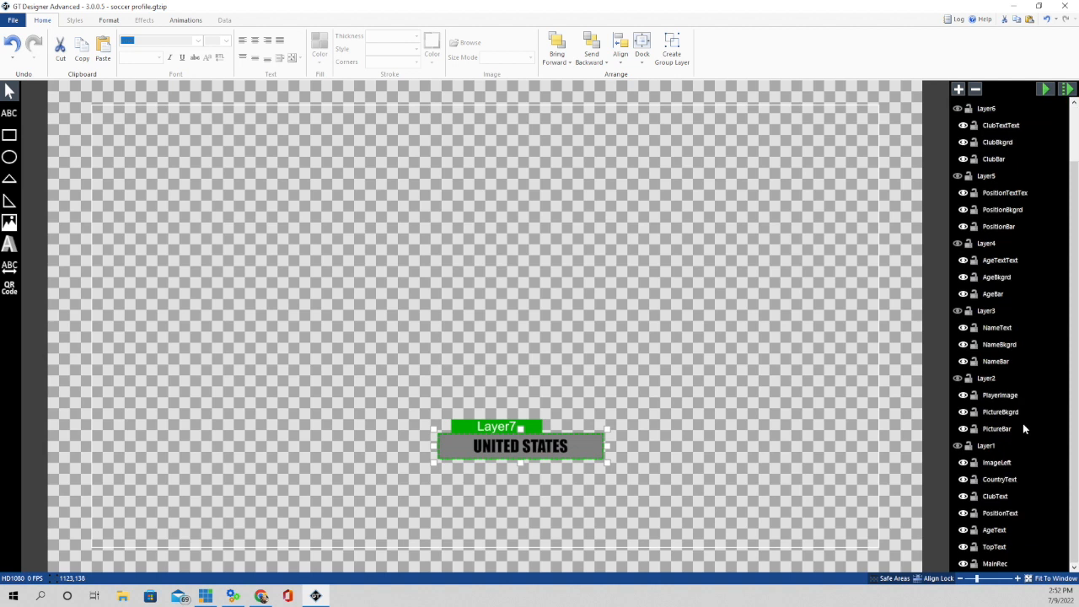
click(958, 107)
scroll(1027, 308, down, 2)
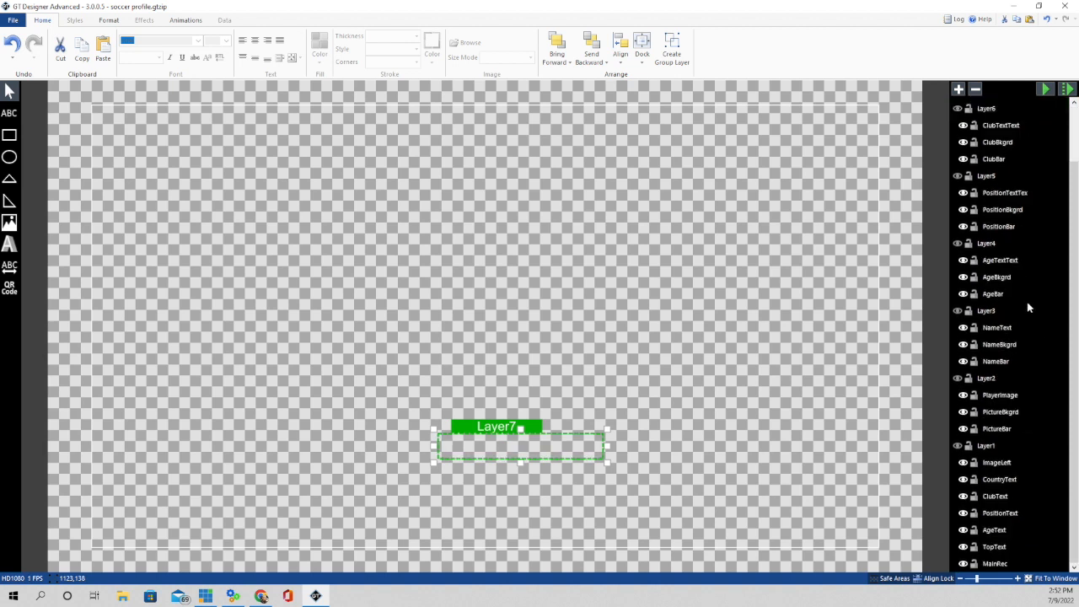
click(957, 446)
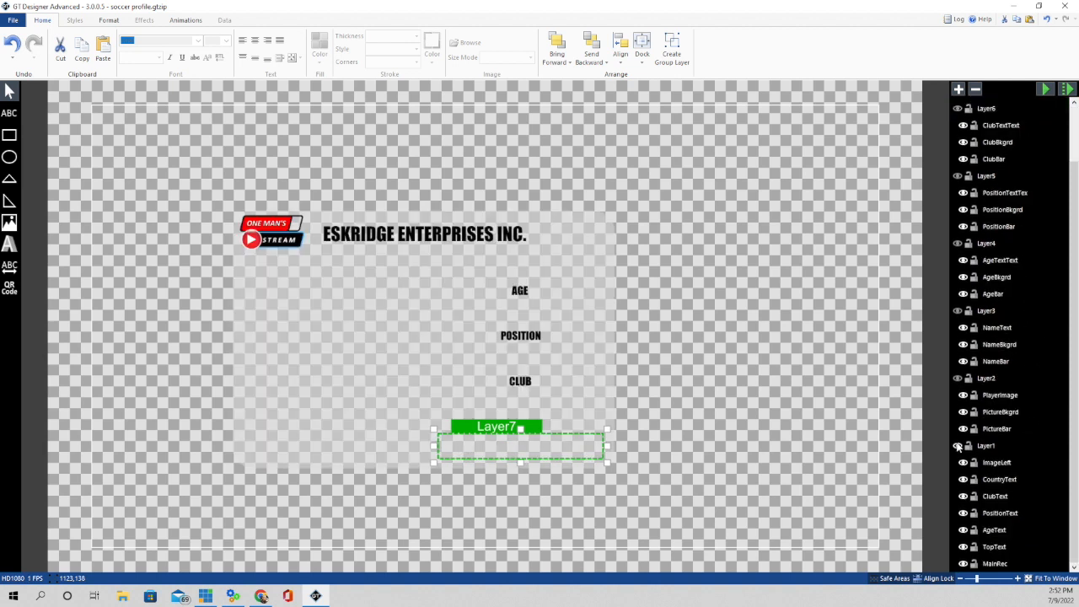
click(704, 263)
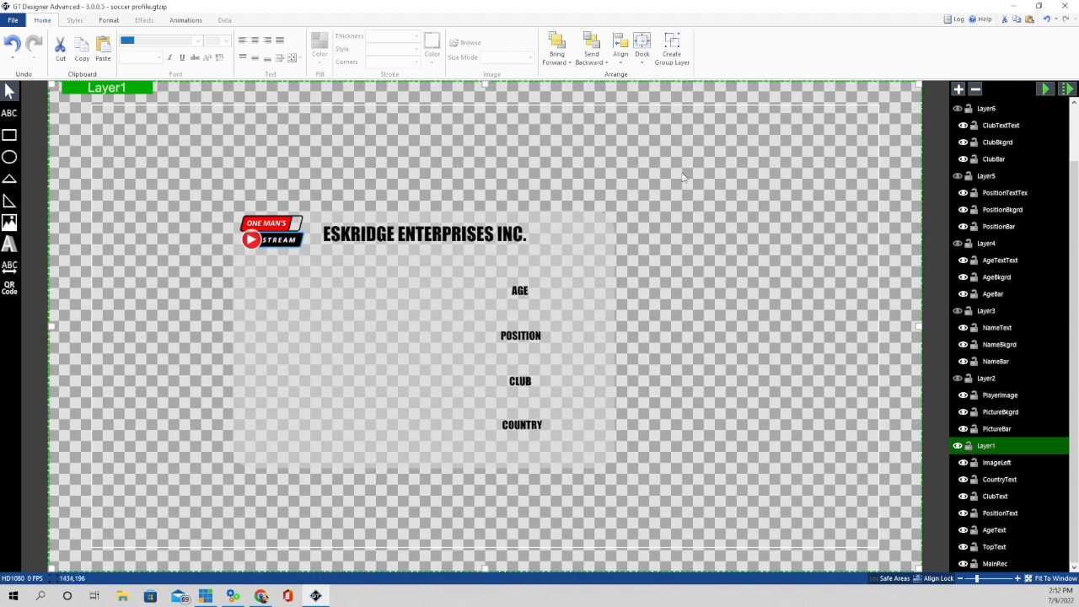
click(10, 136)
mouse_move(664, 155)
mouse_down()
mouse_move(927, 228)
mouse_move(933, 244)
mouse_move(850, 295)
mouse_move(852, 316)
mouse_move(868, 291)
mouse_up()
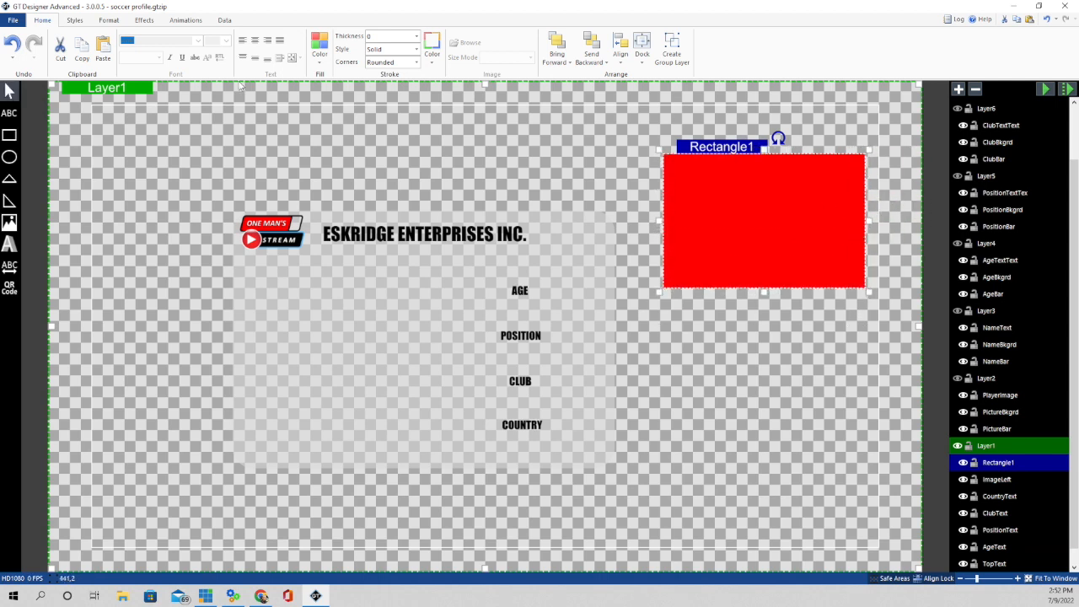
click(323, 63)
click(420, 75)
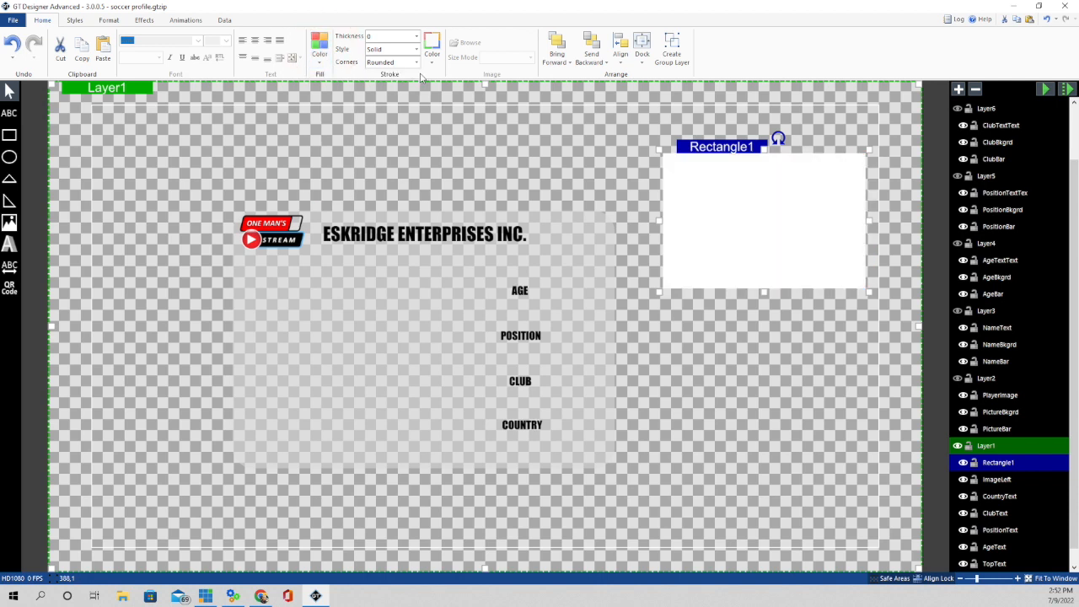
click(324, 63)
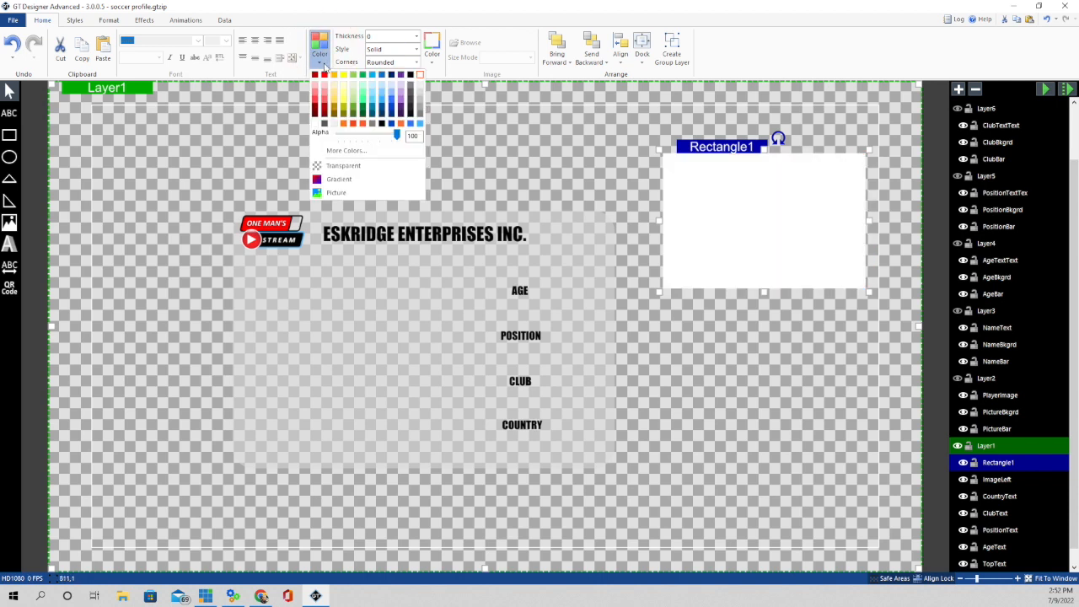
click(395, 136)
drag(395, 137, 373, 139)
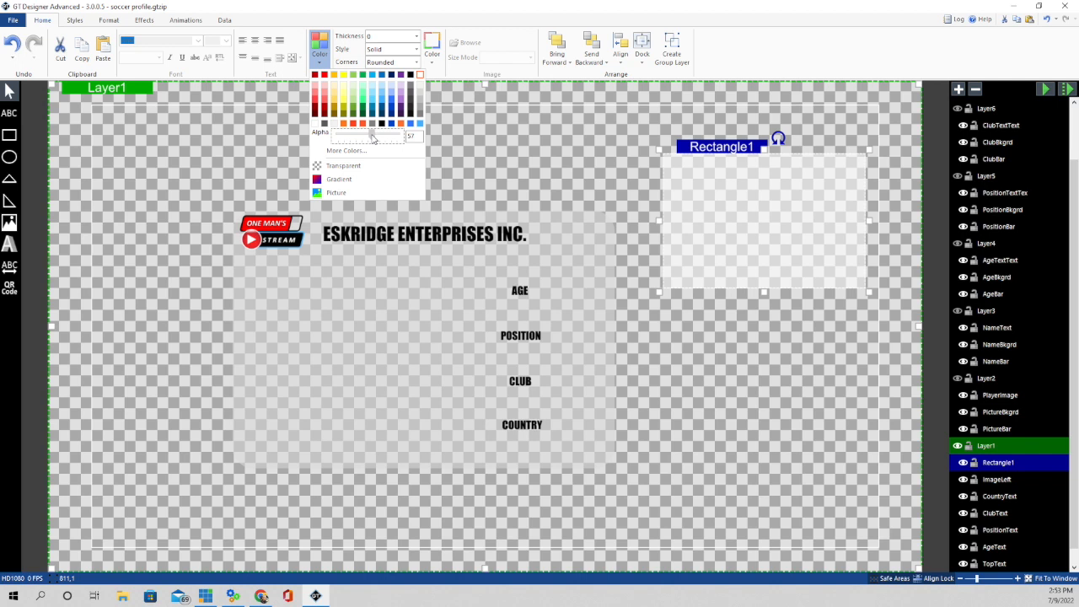
click(419, 97)
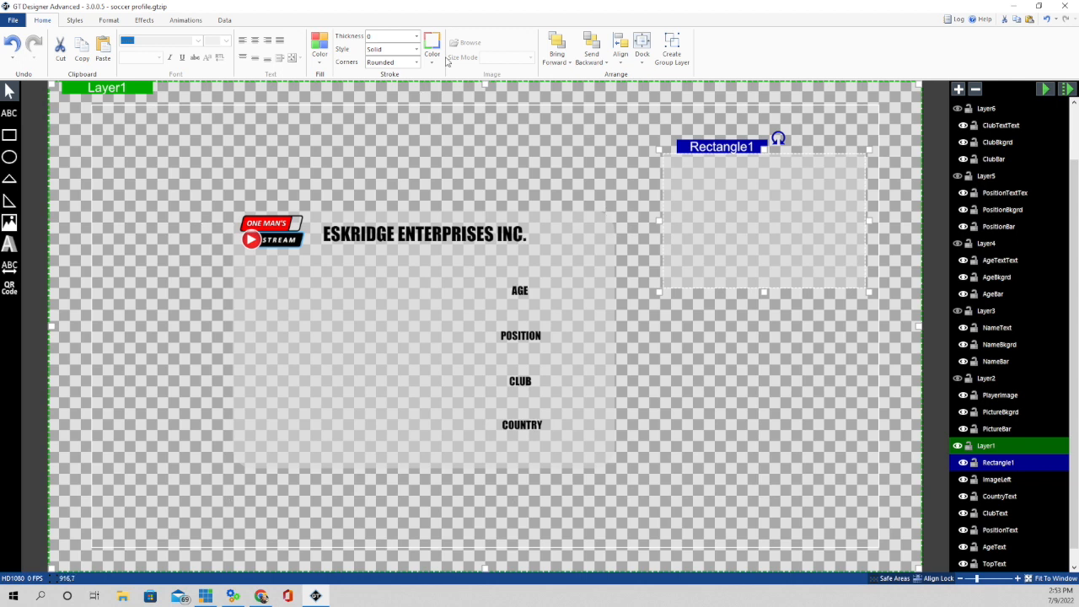
click(111, 21)
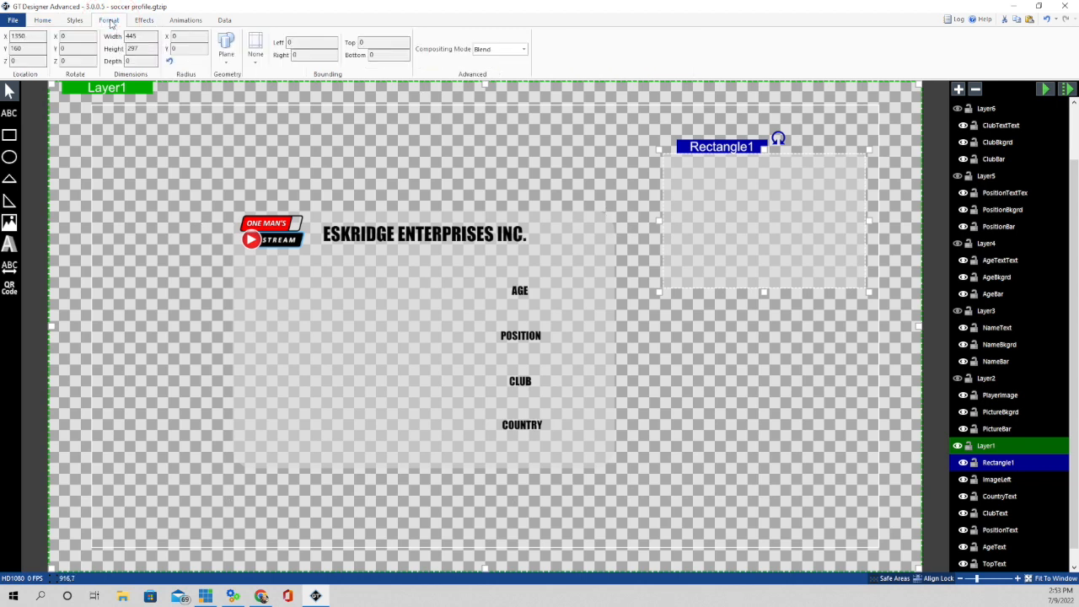
drag(185, 36, 199, 36)
drag(195, 50, 201, 50)
click(43, 20)
click(319, 47)
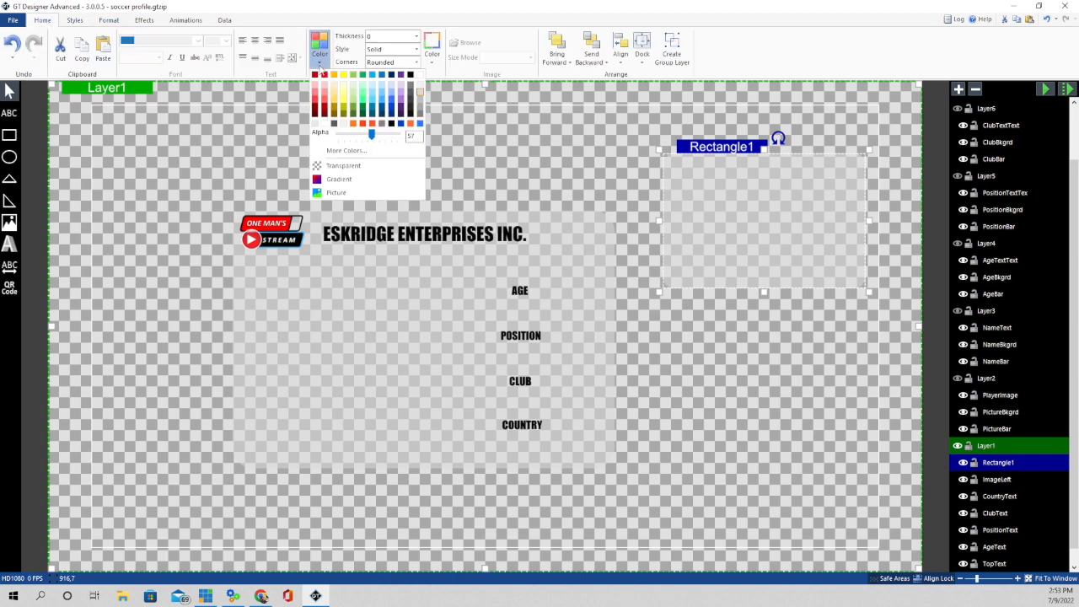
drag(370, 136, 451, 141)
click(799, 347)
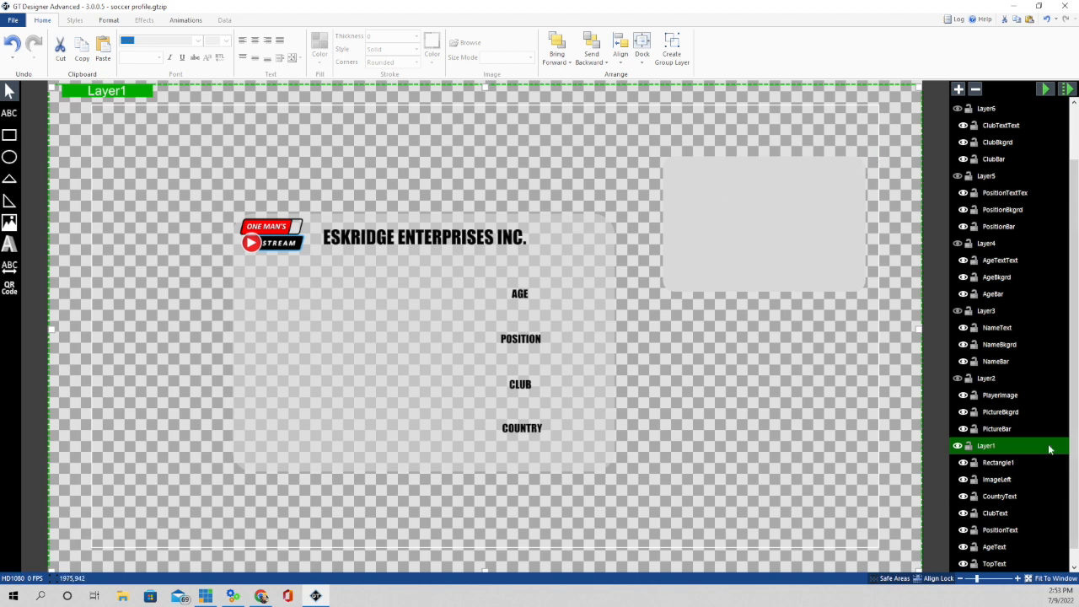
scroll(1061, 502, down, 1)
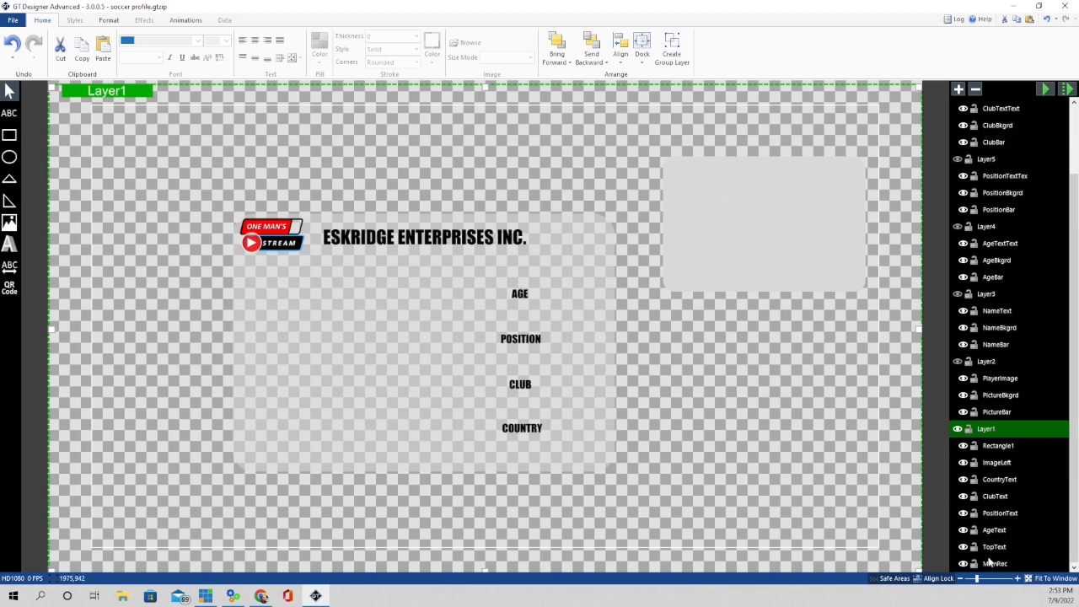
click(784, 213)
key(Delete)
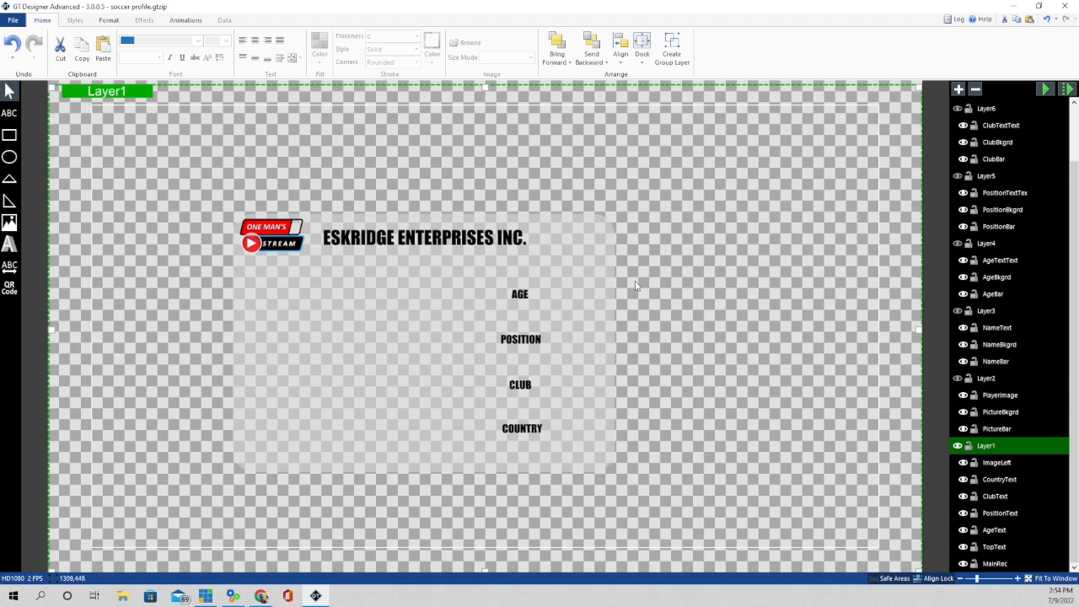
- Insert the One Man's Stream Logo_clipped_rev_1 image from Downloads onto the canvas
click(272, 238)
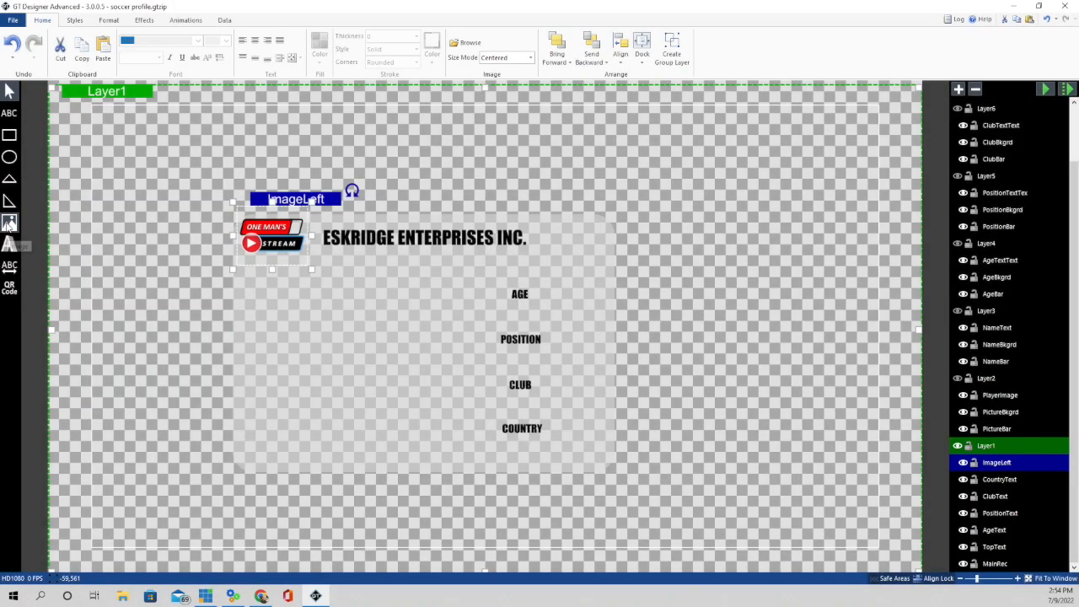
click(10, 223)
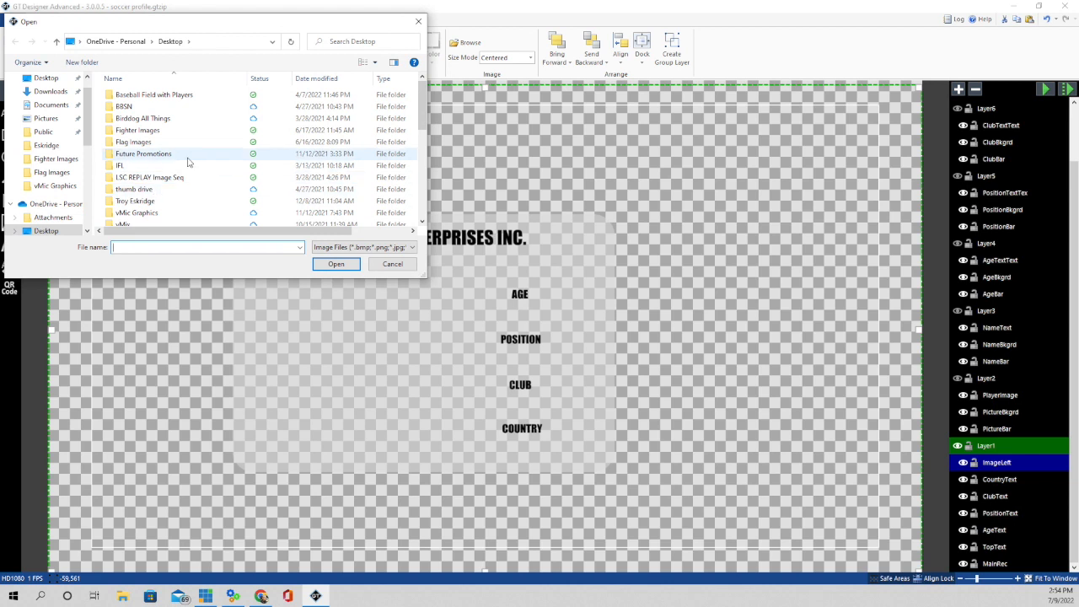
click(50, 91)
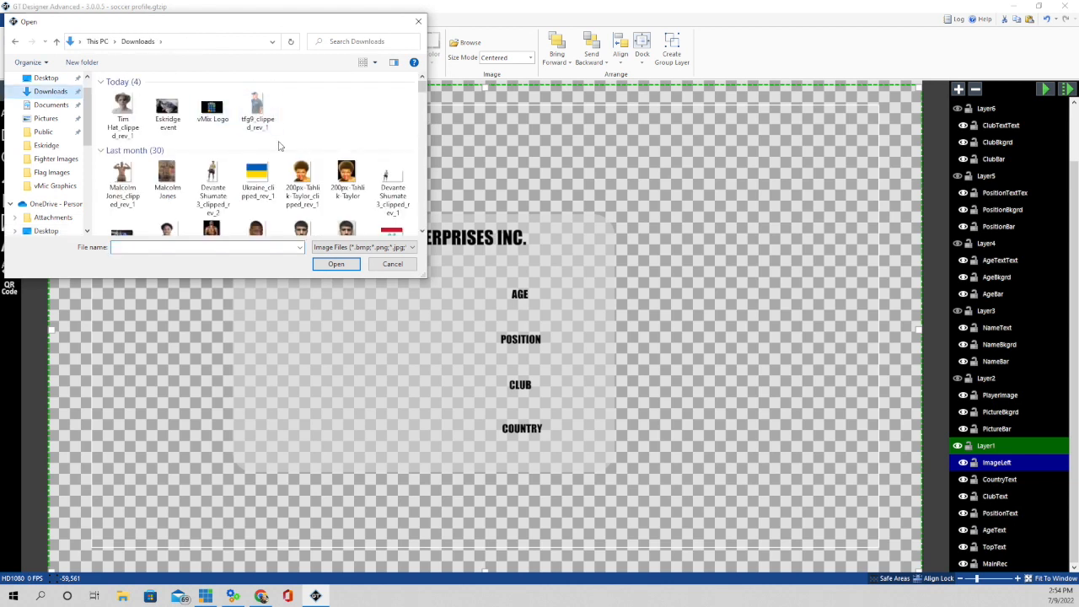
scroll(283, 146, down, 15)
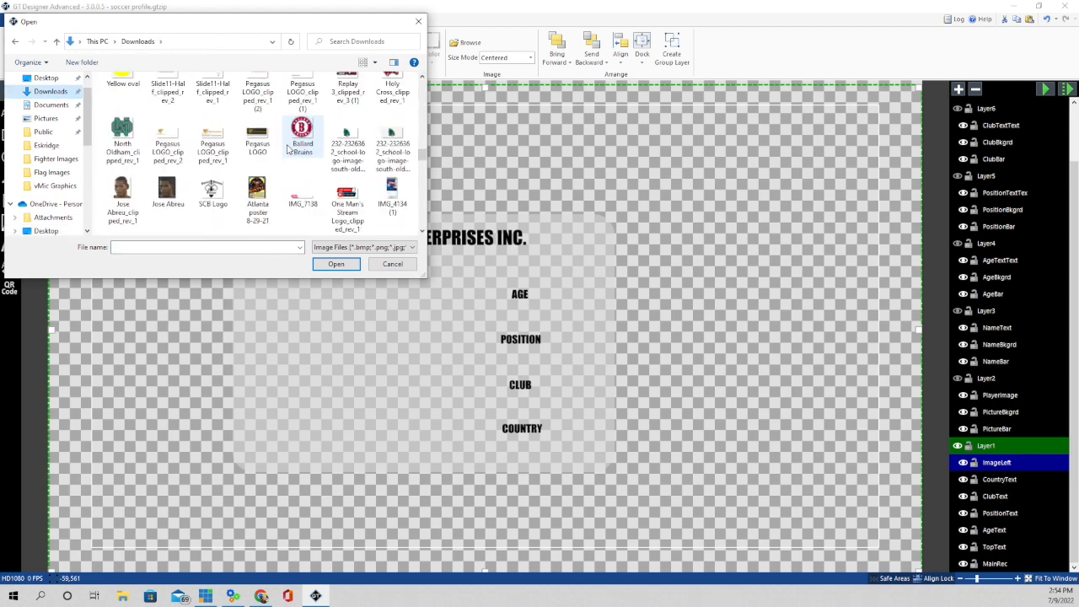
click(343, 189)
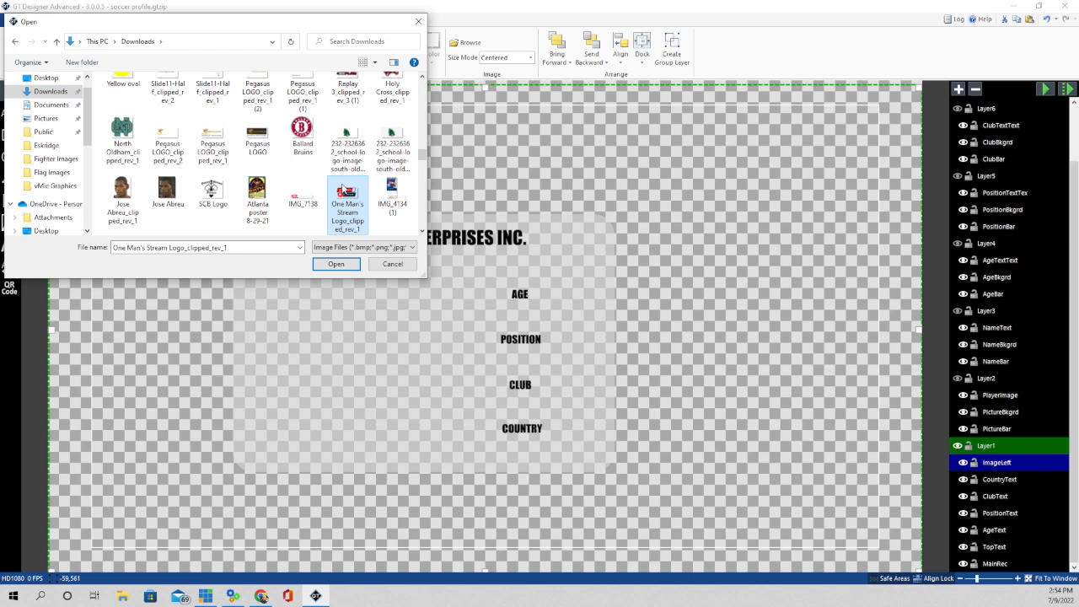
click(335, 264)
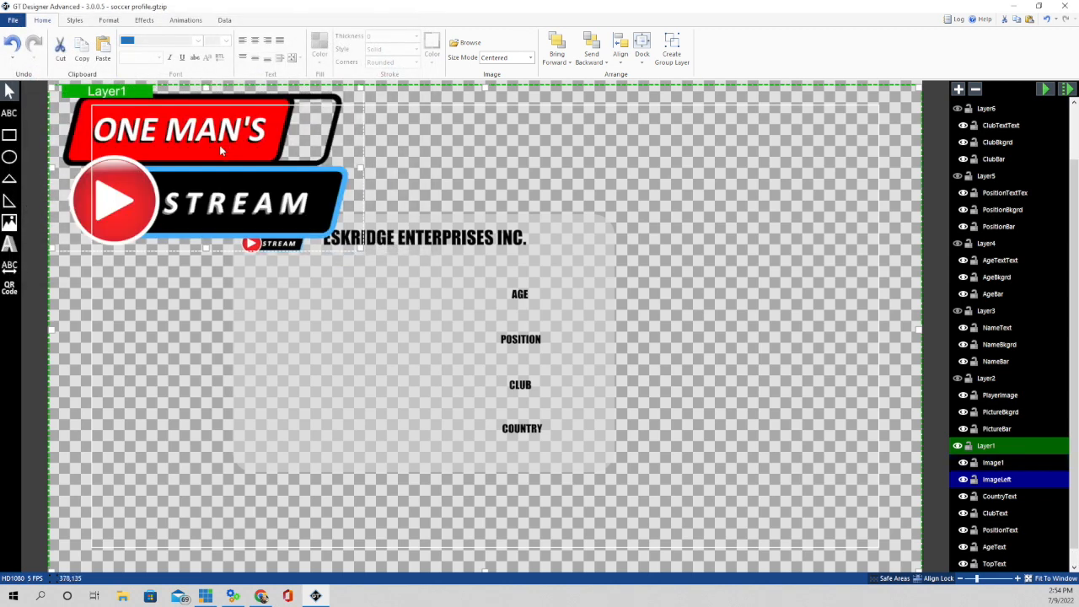
- Shrink the logo beside the existing one, delete the duplicate, and select the title
drag(219, 145, 325, 326)
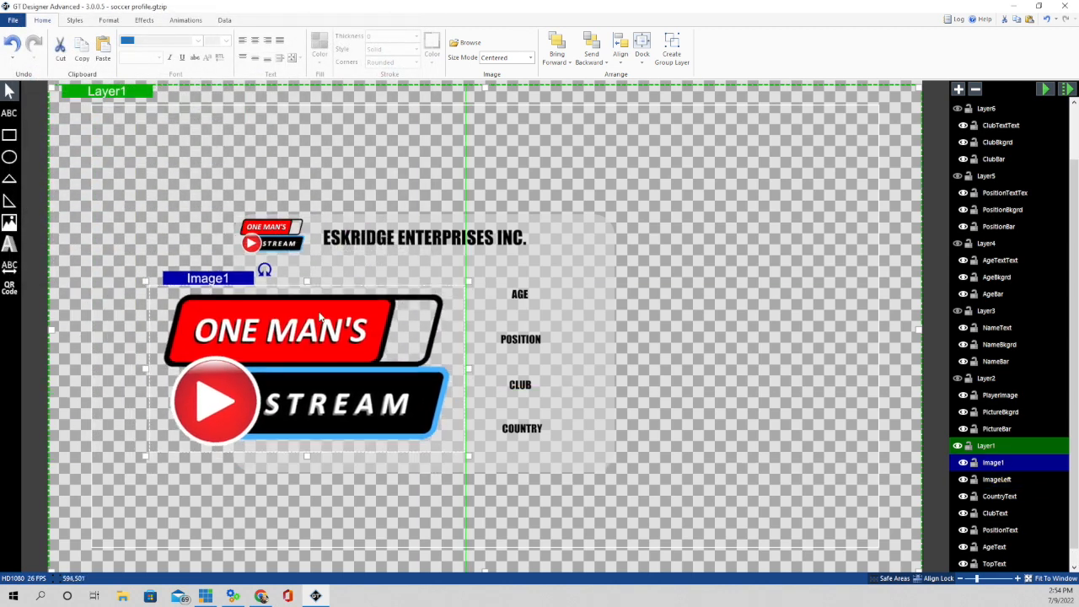
drag(468, 279, 232, 351)
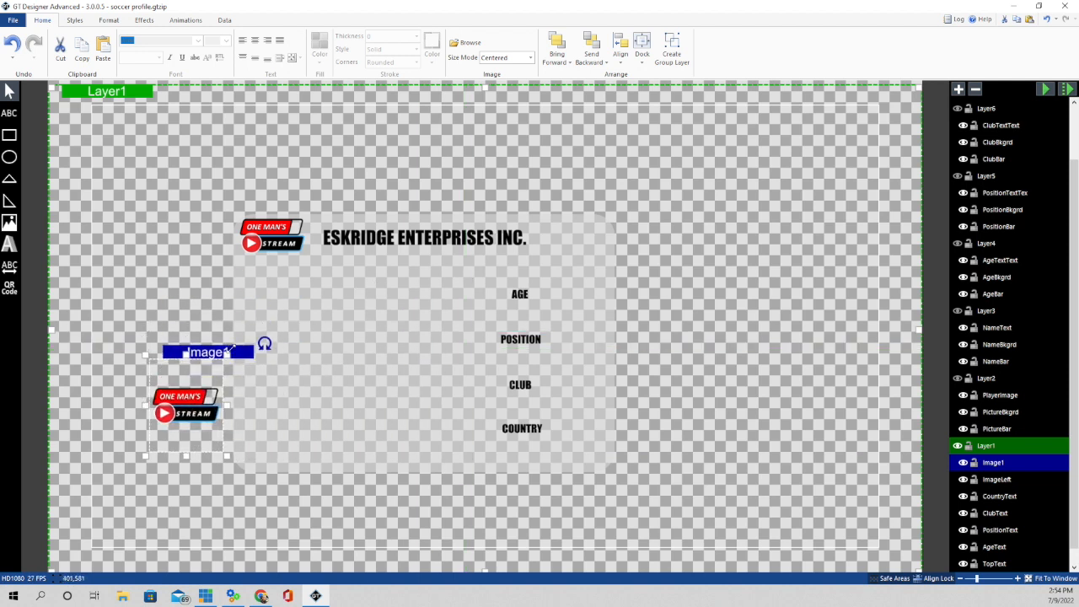
drag(170, 407, 146, 300)
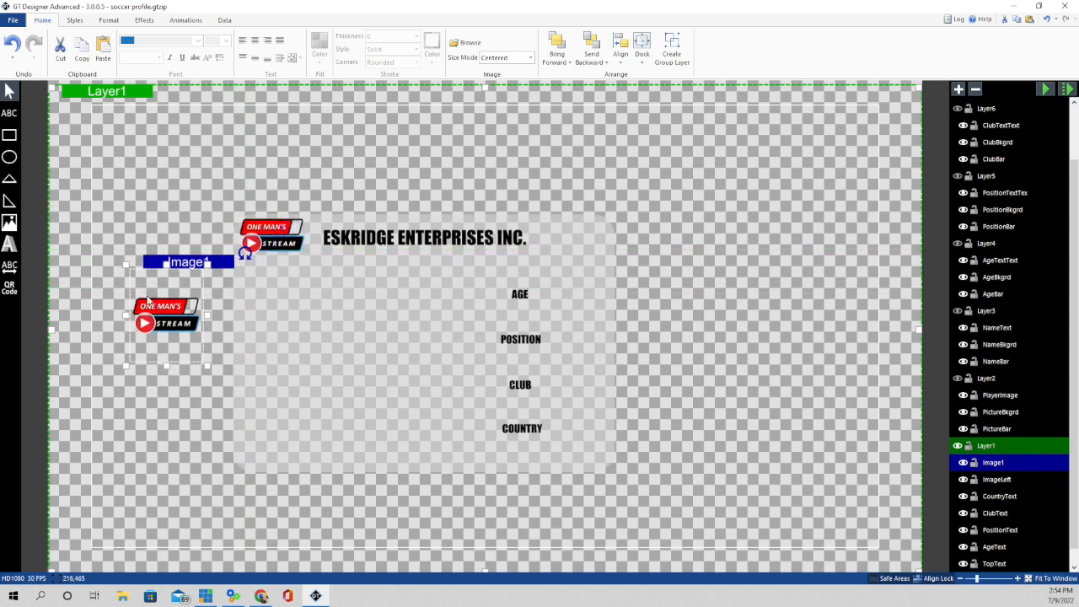
key(Delete)
click(426, 241)
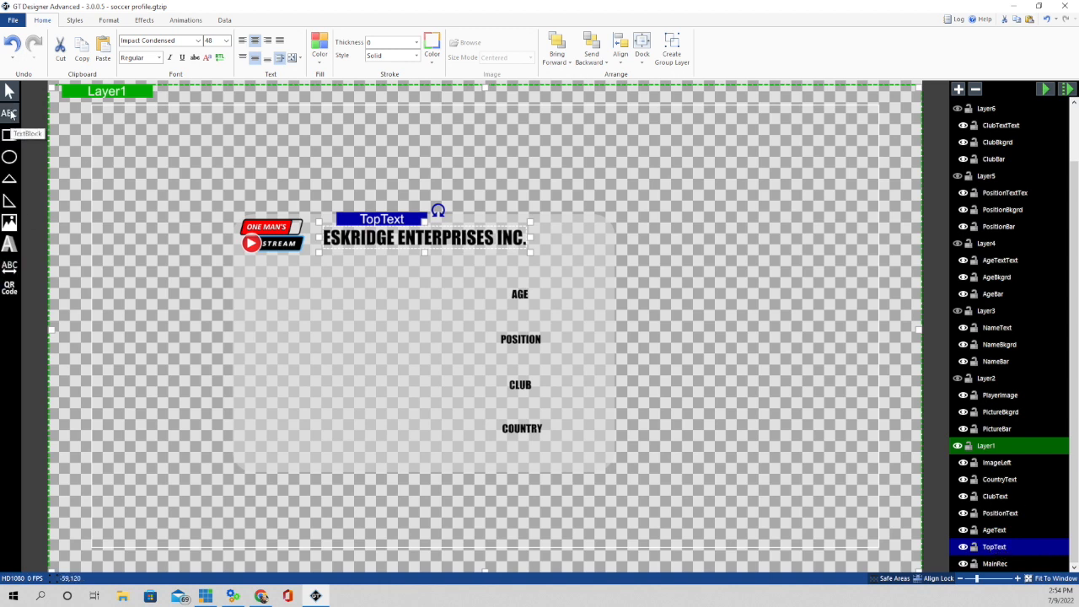
- Draw a text box at the top right, centred both ways, in Impact Condensed
click(9, 113)
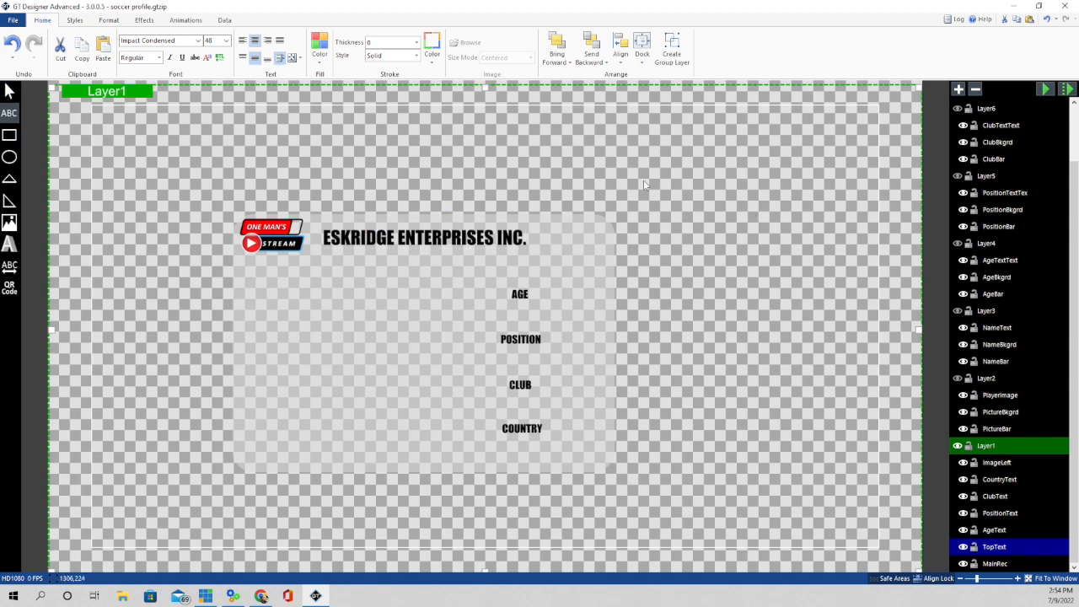
drag(607, 135, 834, 145)
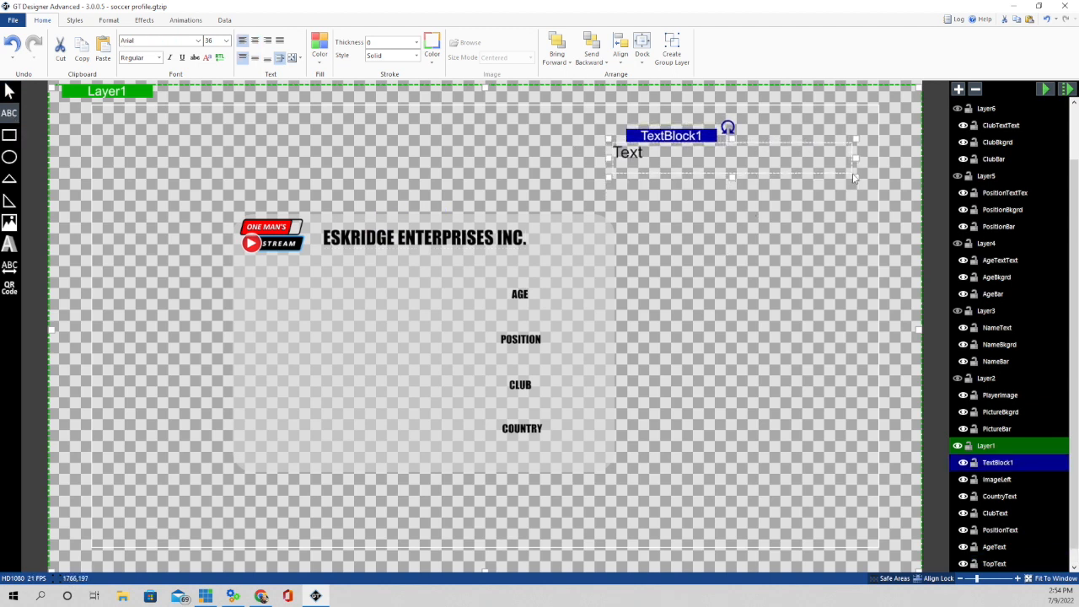
click(254, 40)
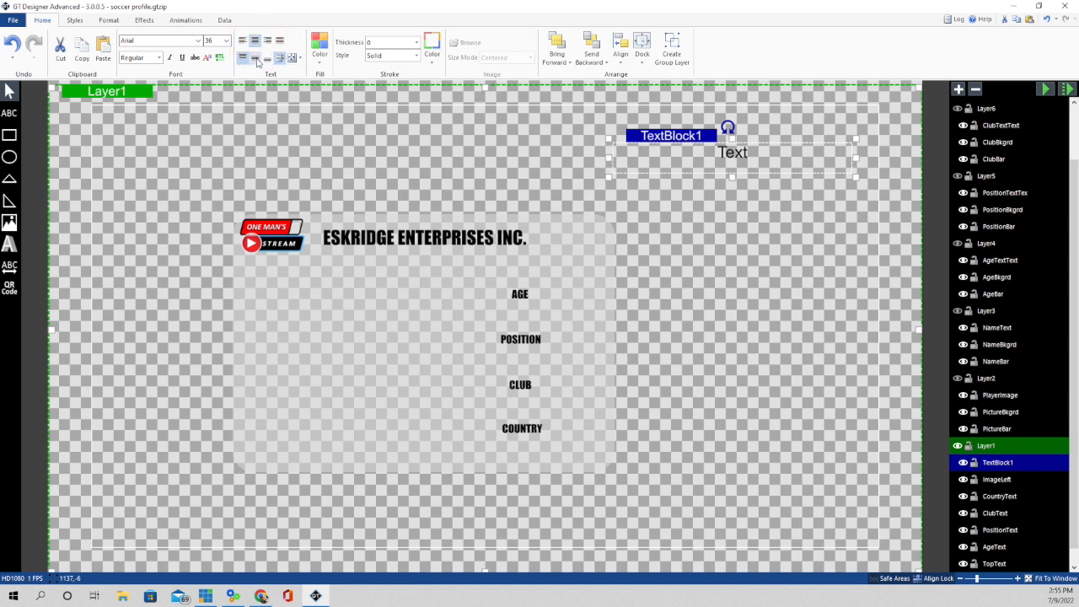
click(255, 58)
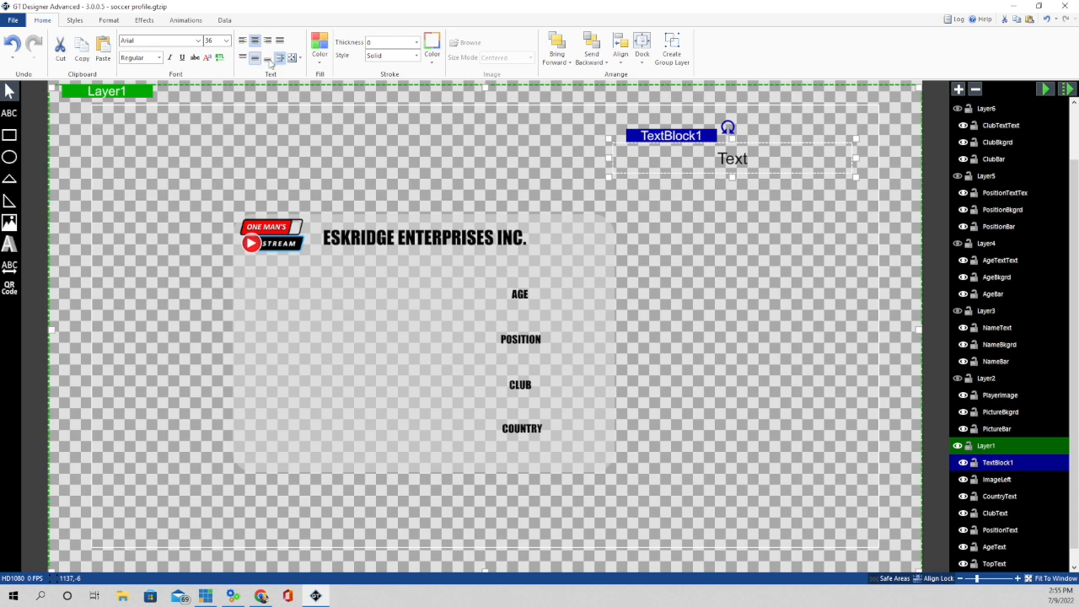
click(199, 41)
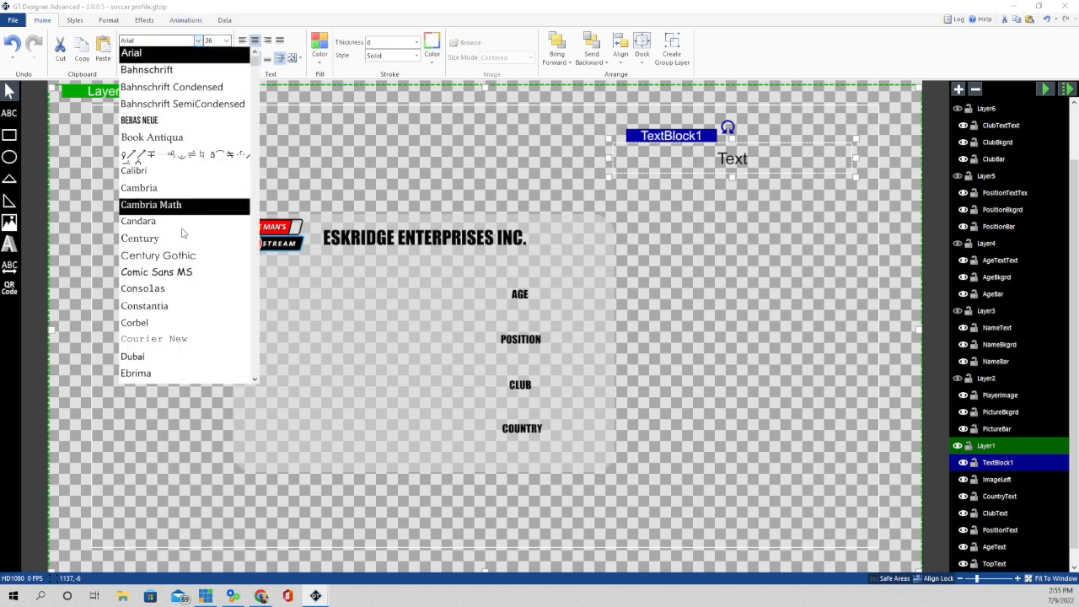
scroll(187, 261, down, 2)
scroll(188, 268, down, 2)
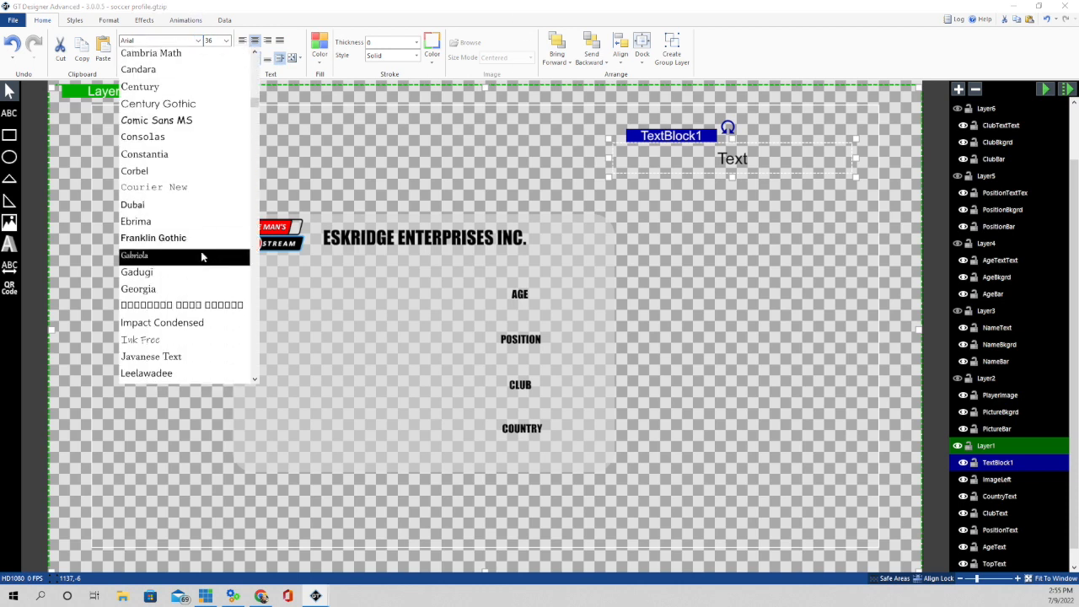
click(186, 328)
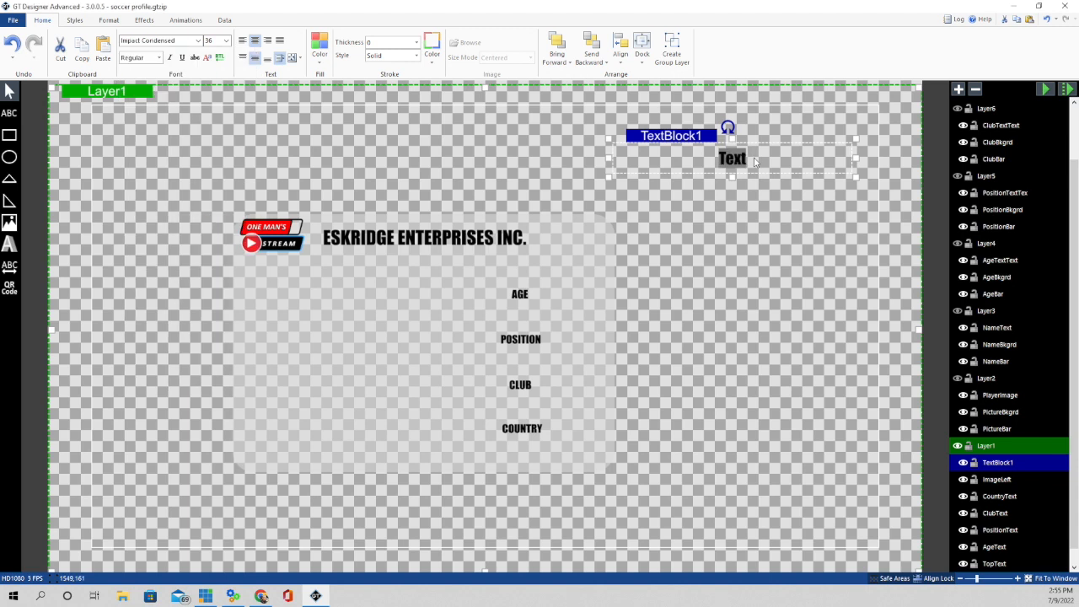
- Type 'ESKRIDGE ENTERPRISES INC.' in the text box and select the whole text
text(ESKRID)
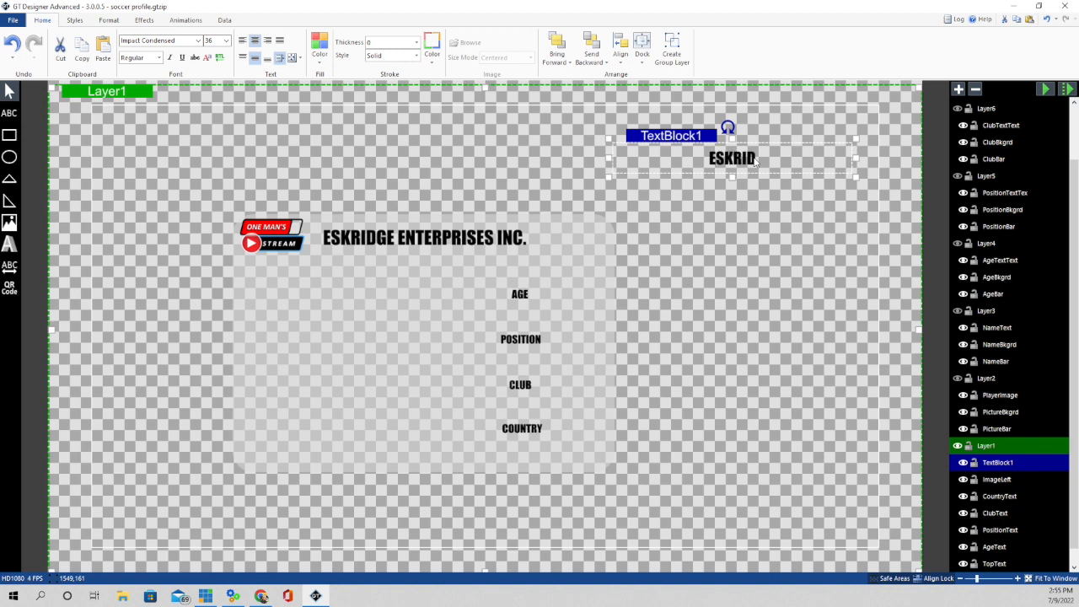
text(GE ENTER)
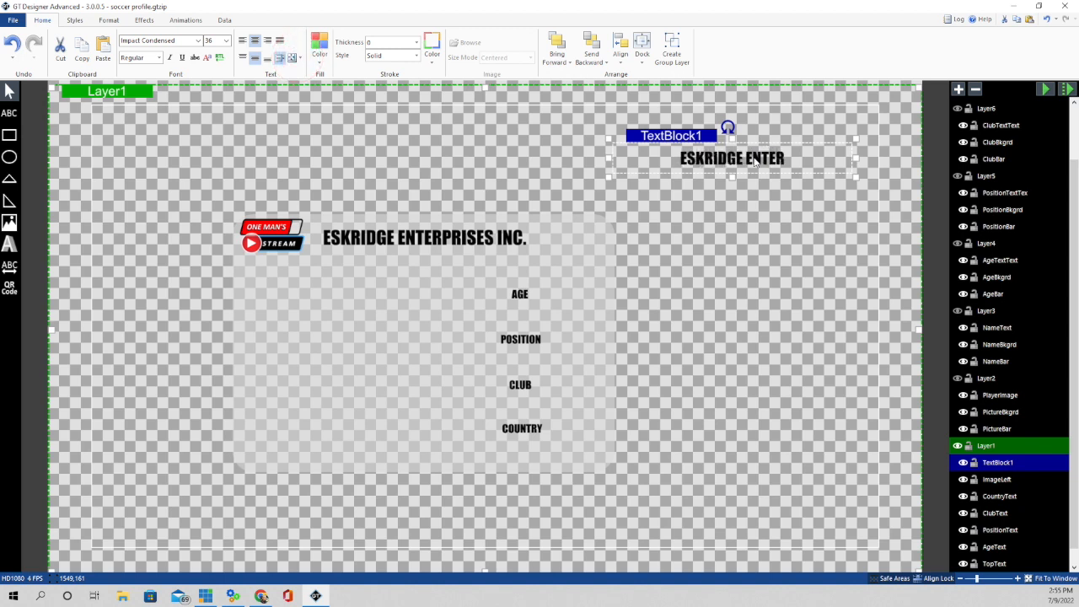
text(PRISES)
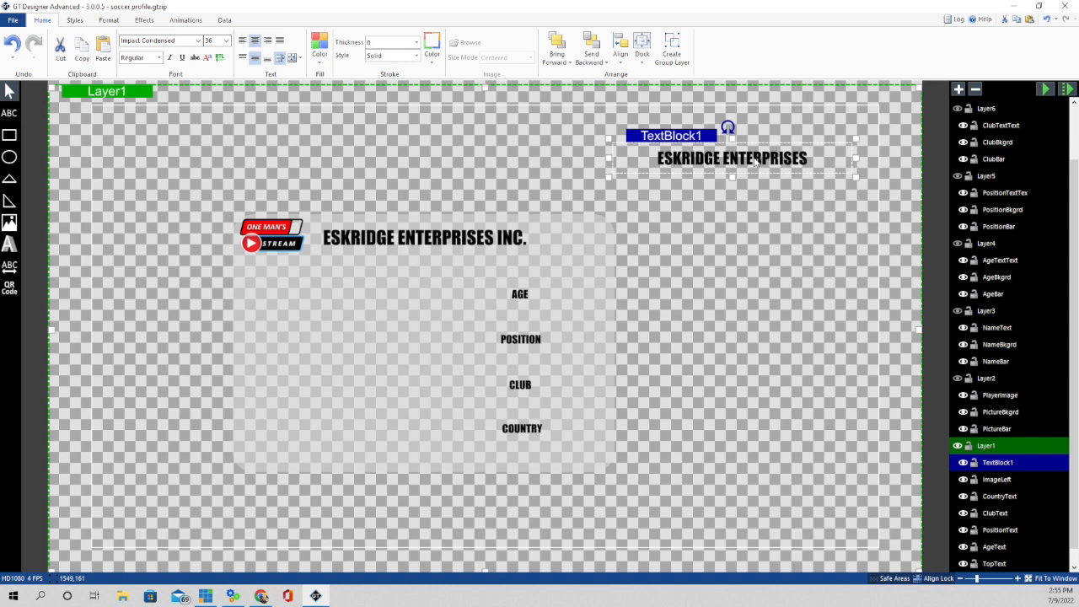
text( INC>)
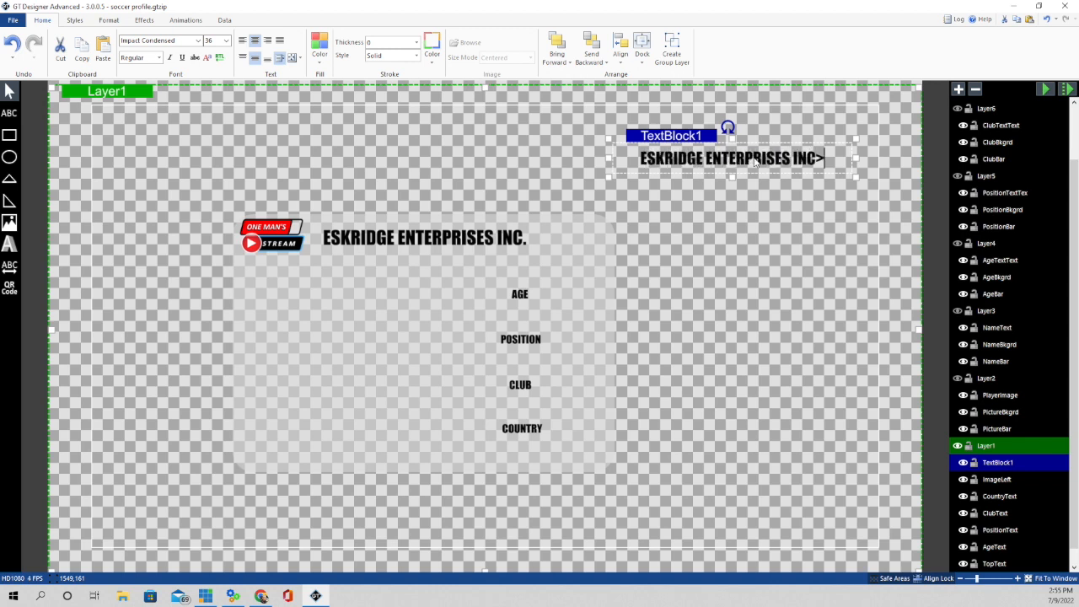
key(BackSpace)
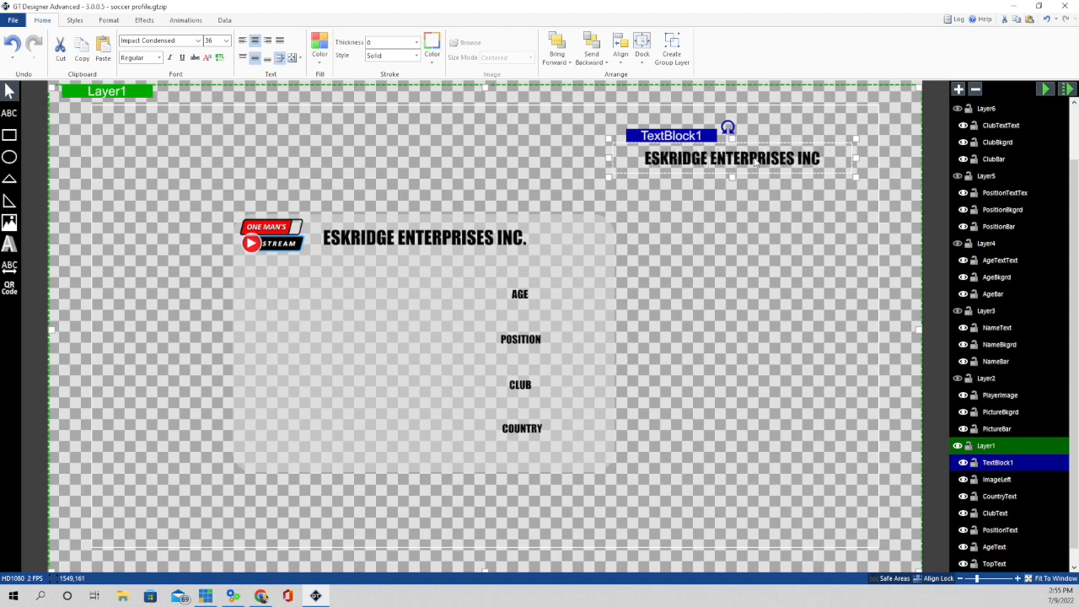
text(.)
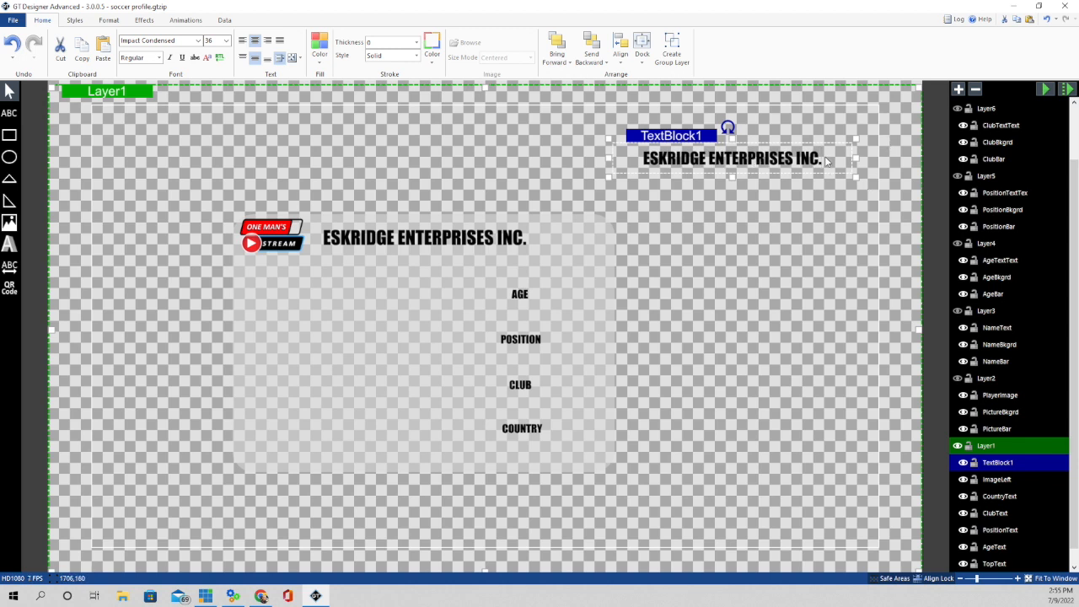
drag(823, 161, 638, 167)
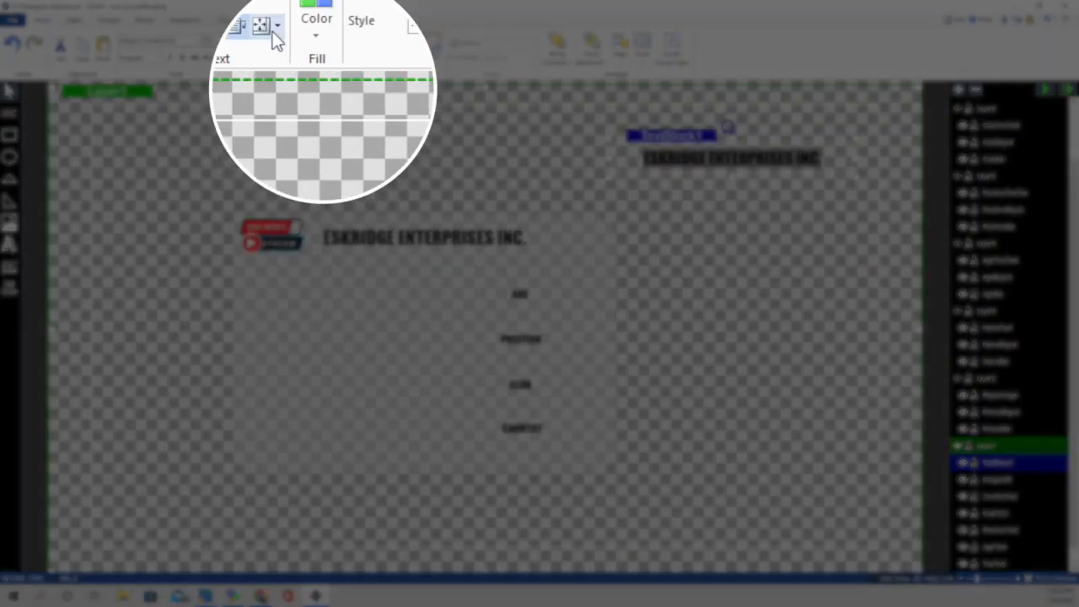
- Set TextBlock1 to Shrink text to fit, test with extra text, and nudge it into place
click(274, 29)
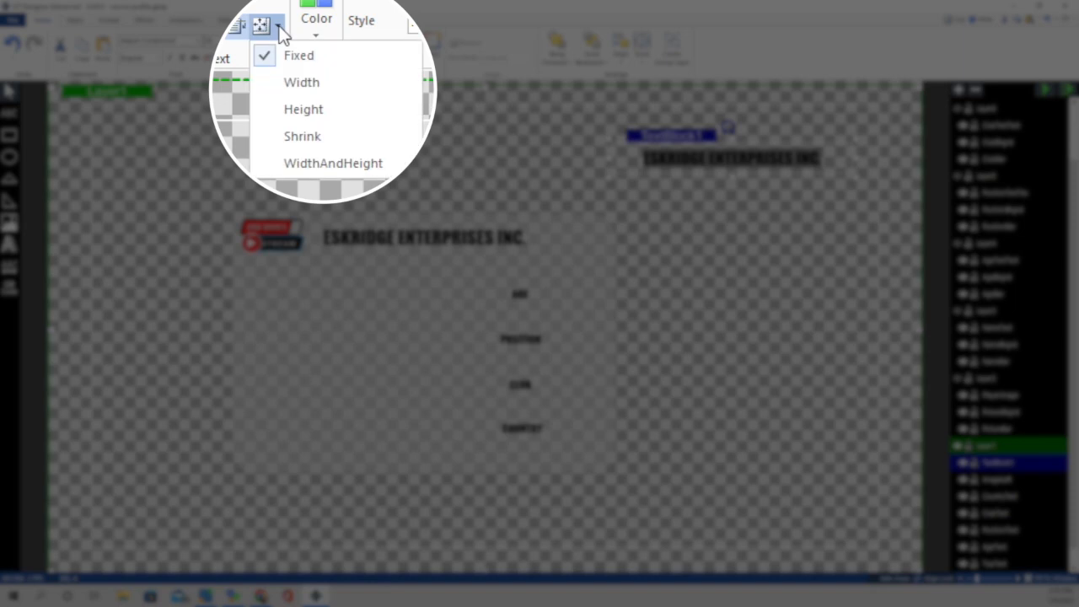
click(305, 136)
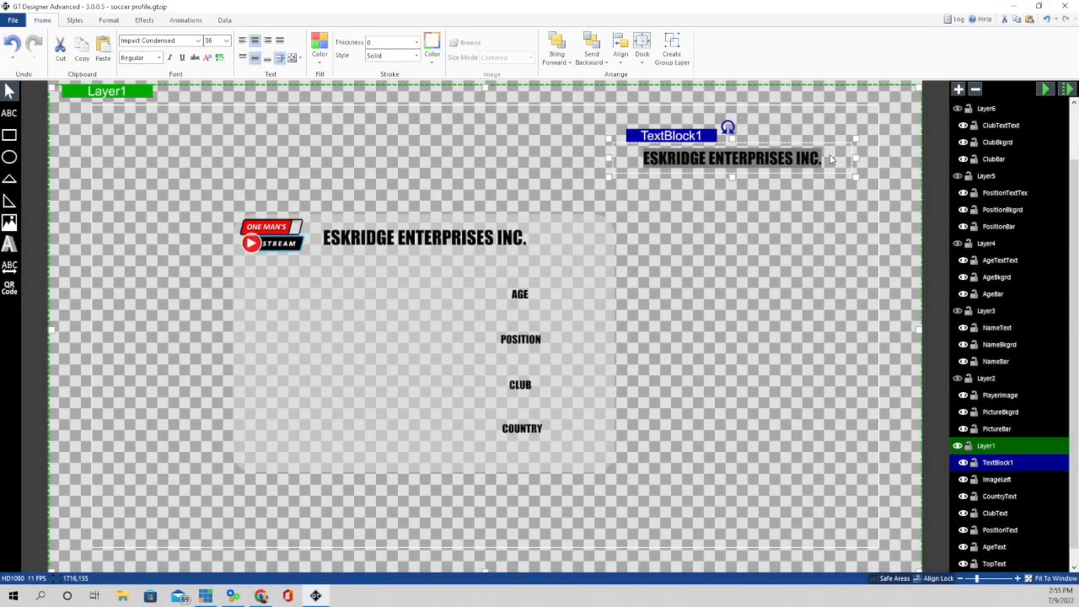
click(831, 159)
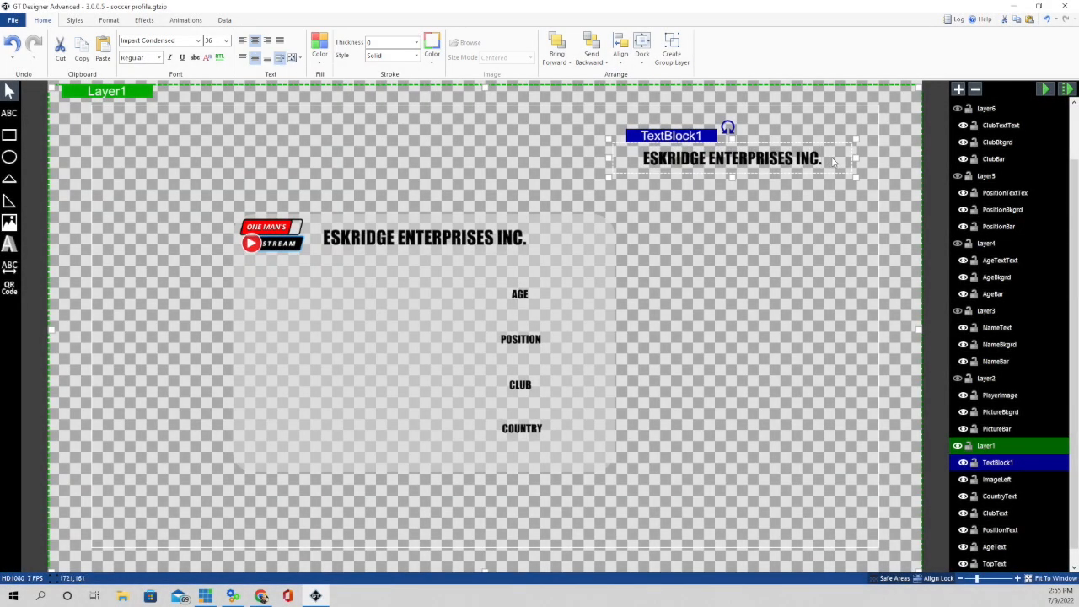
key(BackSpace)
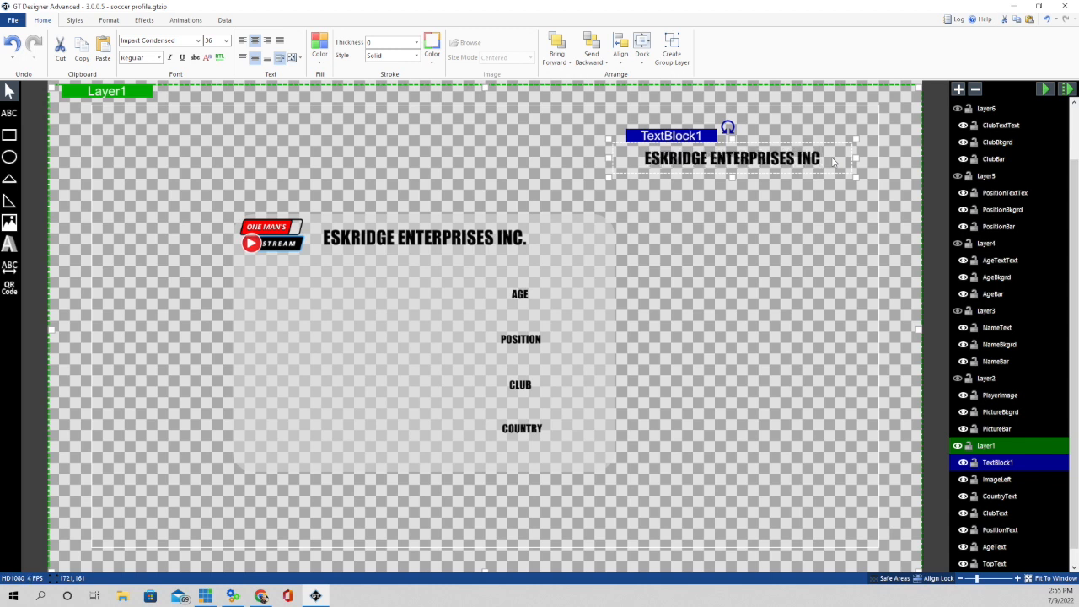
text(orporatedeeeee)
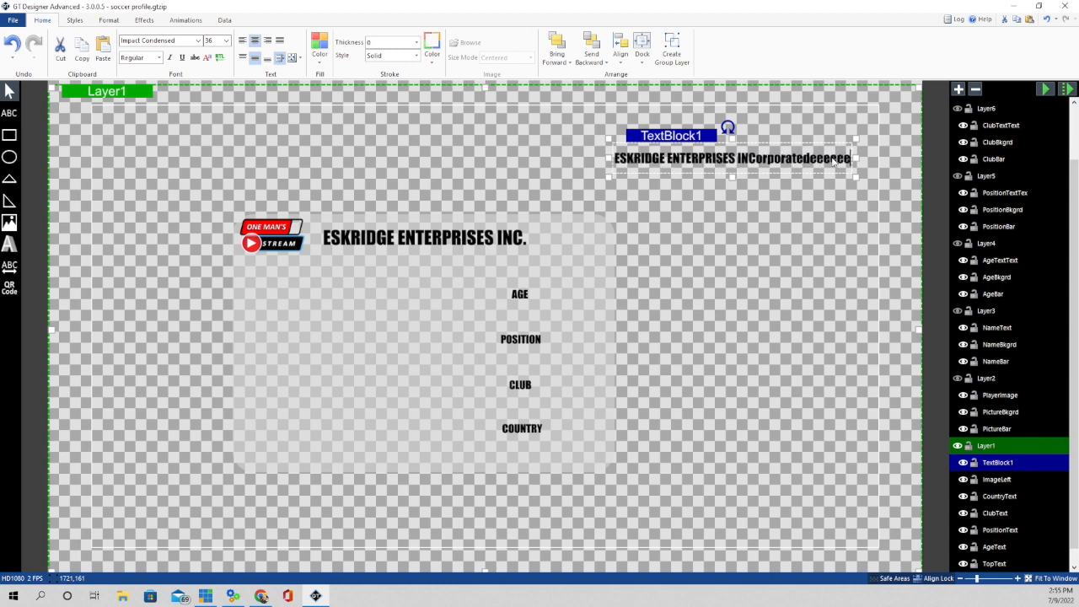
text(ee)
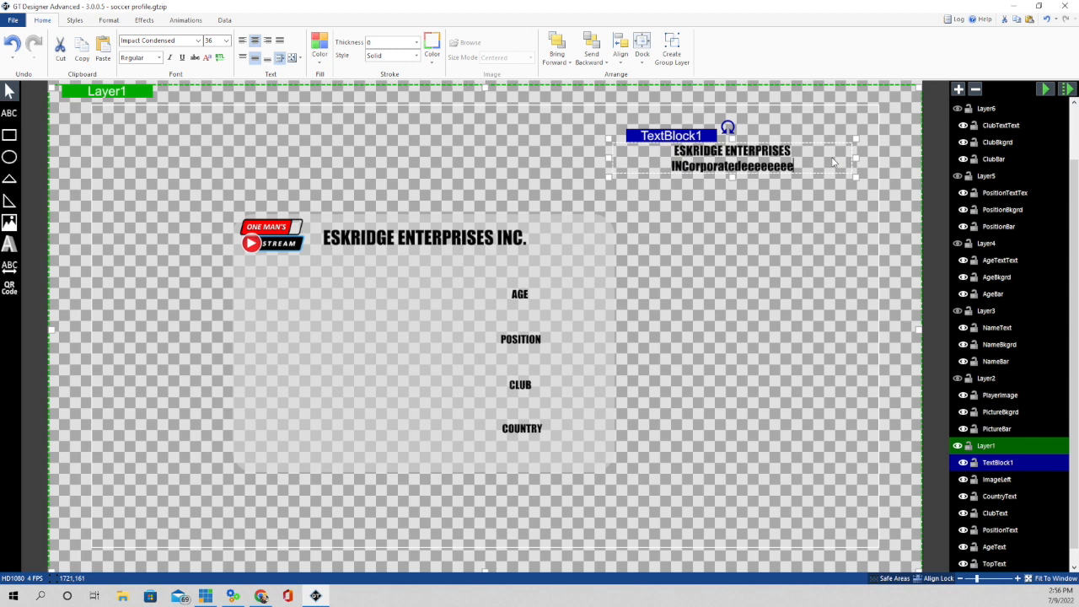
text(e)
key(ctrl+z)
key(ctrl+z)
key(ctrl+z)
key(ctrl+z)
key(ctrl+z)
key(ctrl+z)
key(ctrl+z)
key(ctrl+z)
key(ctrl+z)
key(ctrl+z)
key(ctrl+z)
key(ctrl+z)
key(ctrl+z)
key(ctrl+z)
key(ctrl+z)
key(ctrl+z)
key(ctrl+z)
key(ctrl+z)
key(ctrl+z)
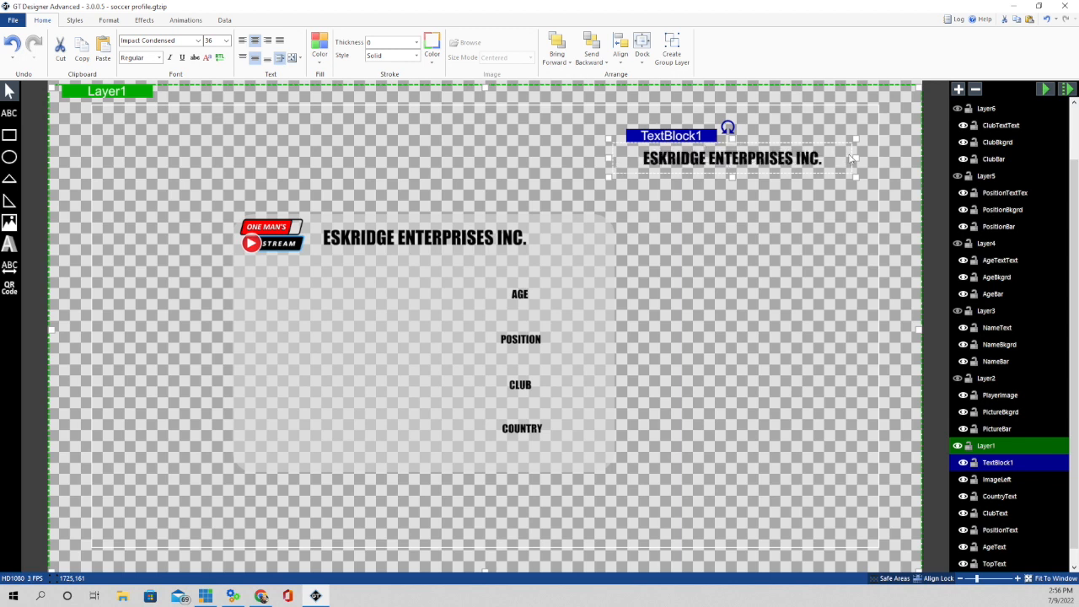
drag(781, 172, 783, 175)
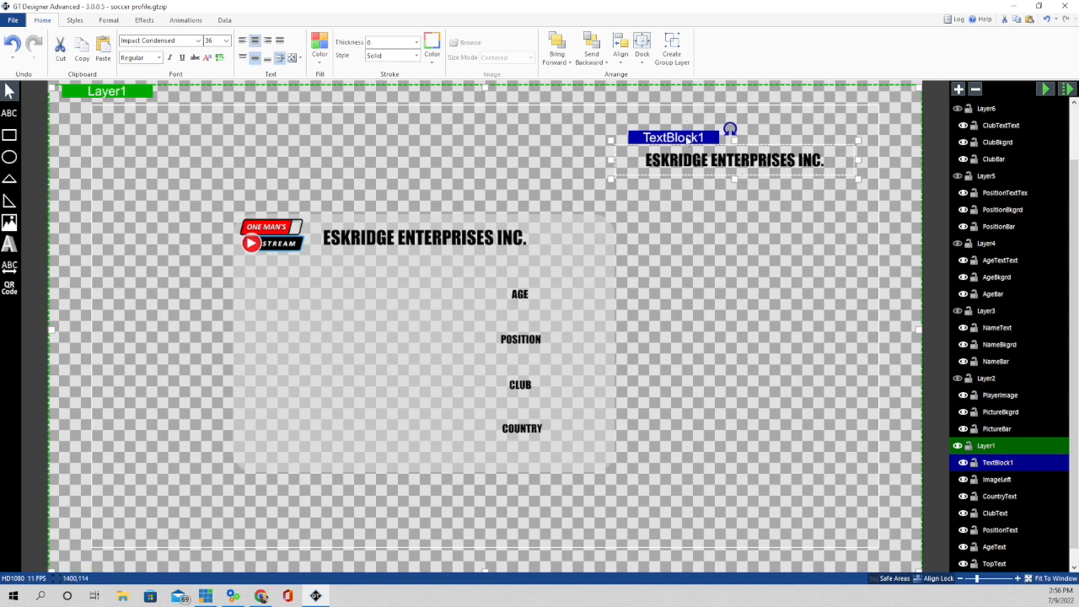
drag(686, 136, 686, 138)
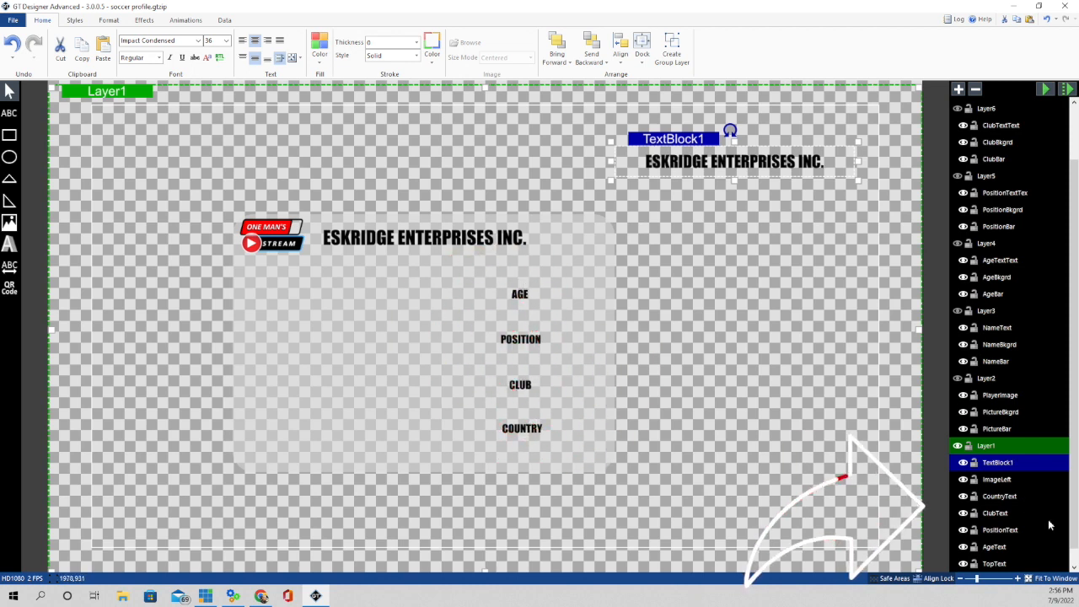
- Check the POSITION, CLUB and COUNTRY labels, then show and select the Layer2 player photo
click(994, 531)
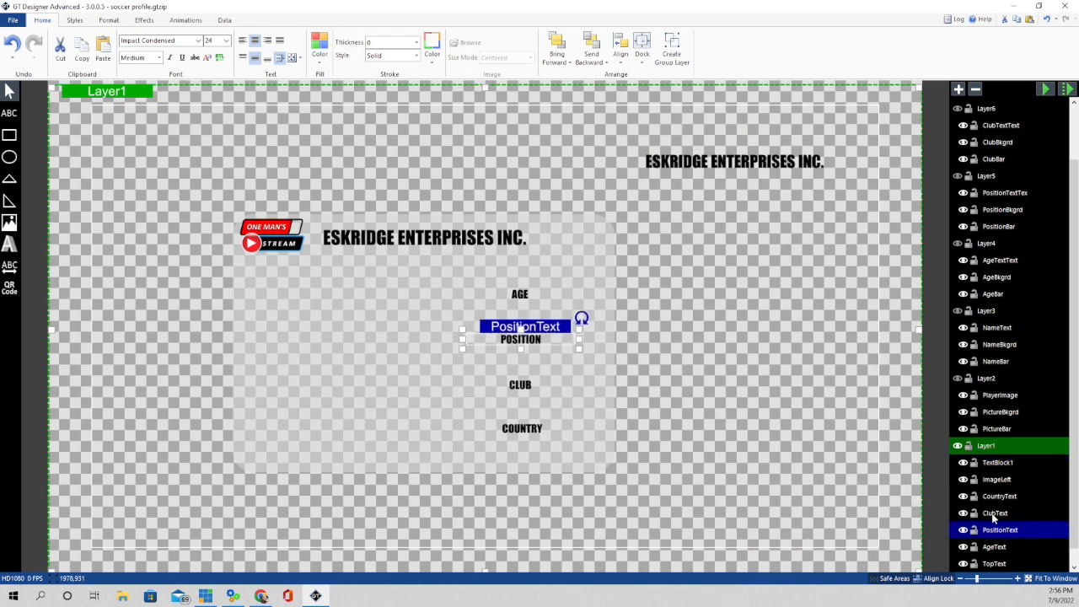
click(994, 514)
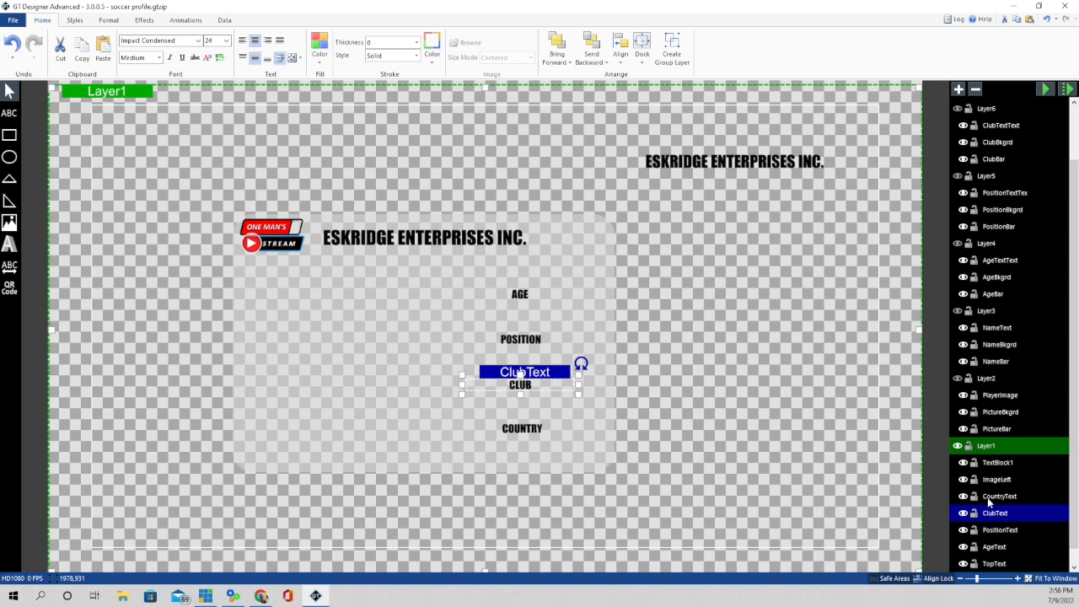
click(994, 499)
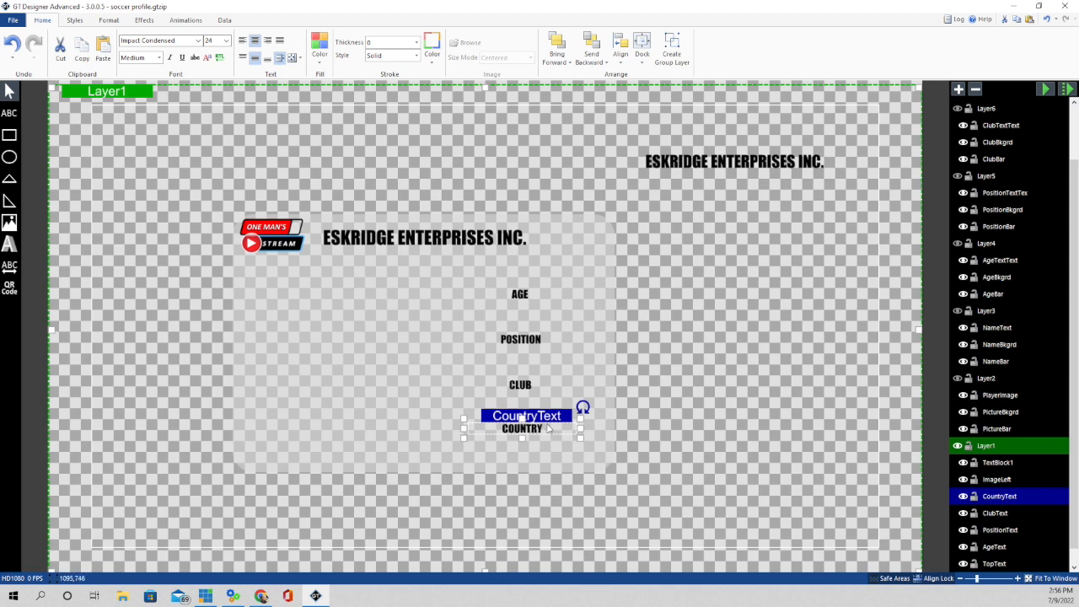
click(934, 372)
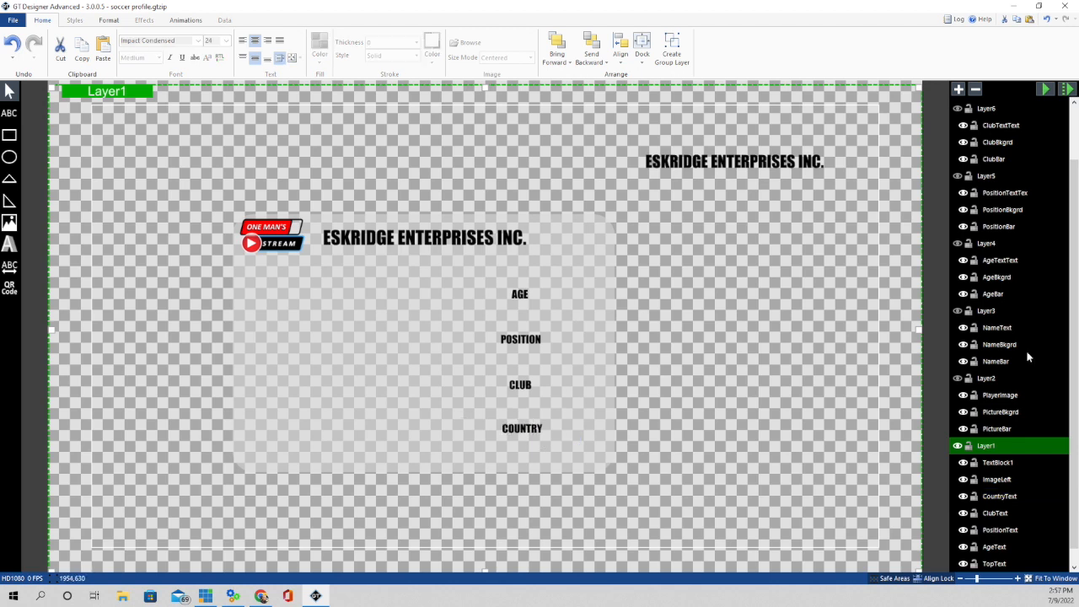
click(958, 378)
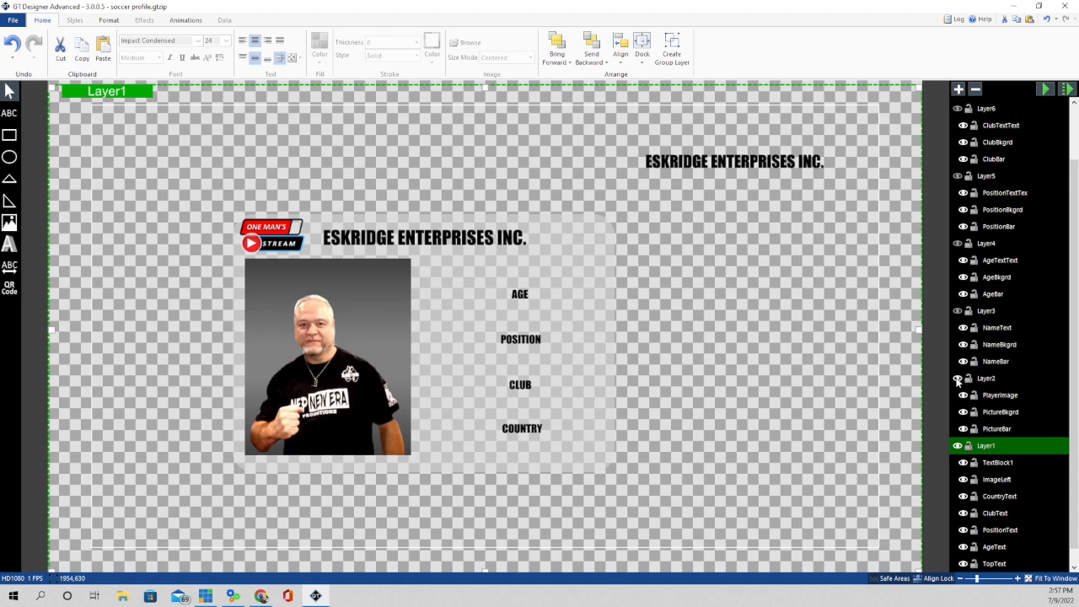
click(985, 381)
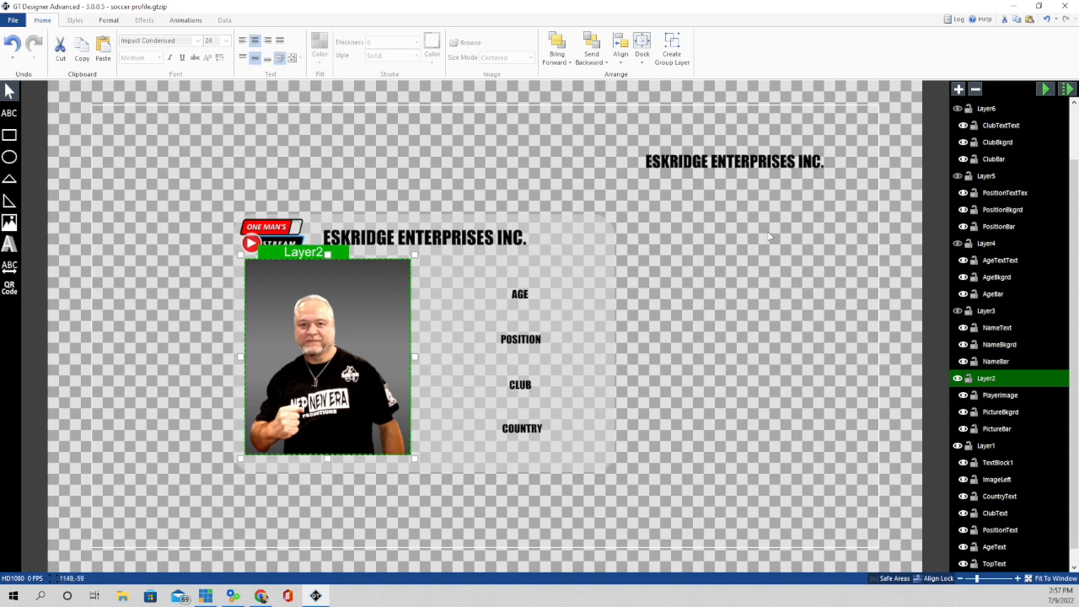
- Delete the duplicate ESKRIDGE ENTERPRISES INC. text block at the top right
click(745, 166)
key(Delete)
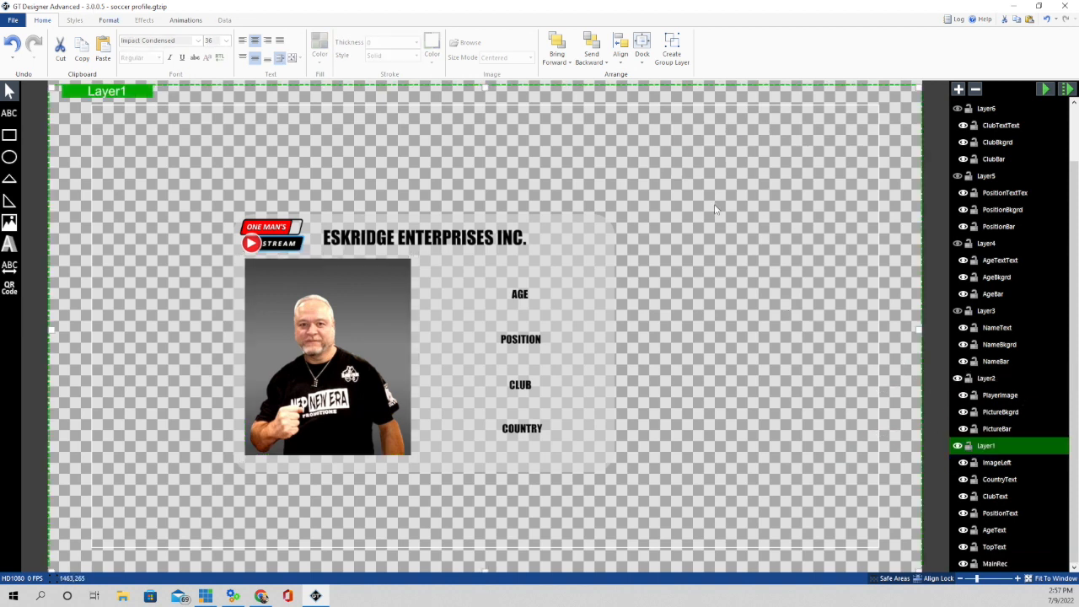
click(9, 135)
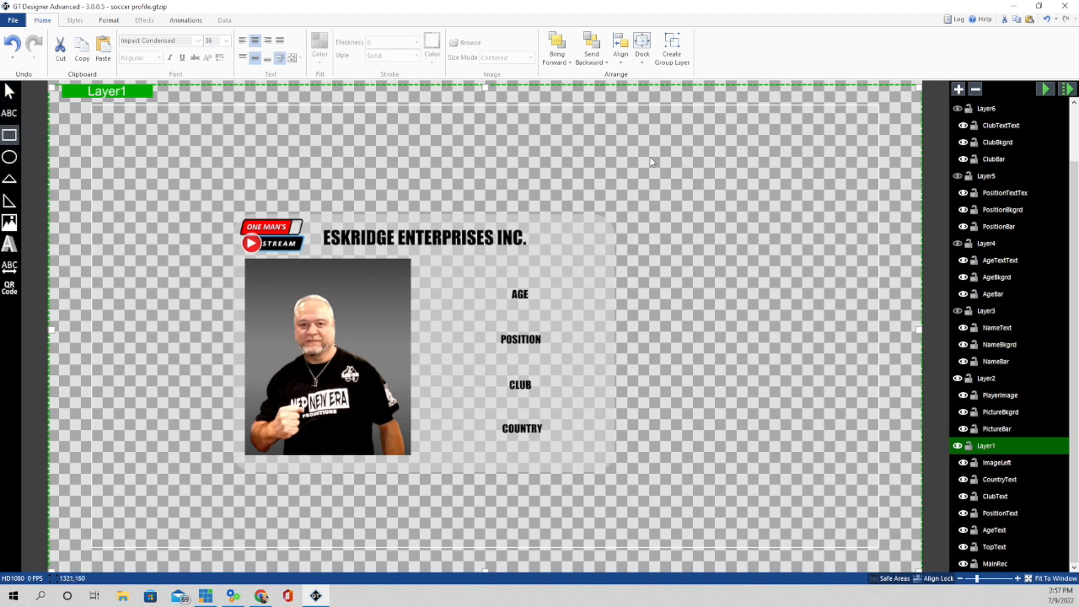
- Draw a thin red Rectangle1 bar across the canvas's upper right
drag(645, 158, 844, 161)
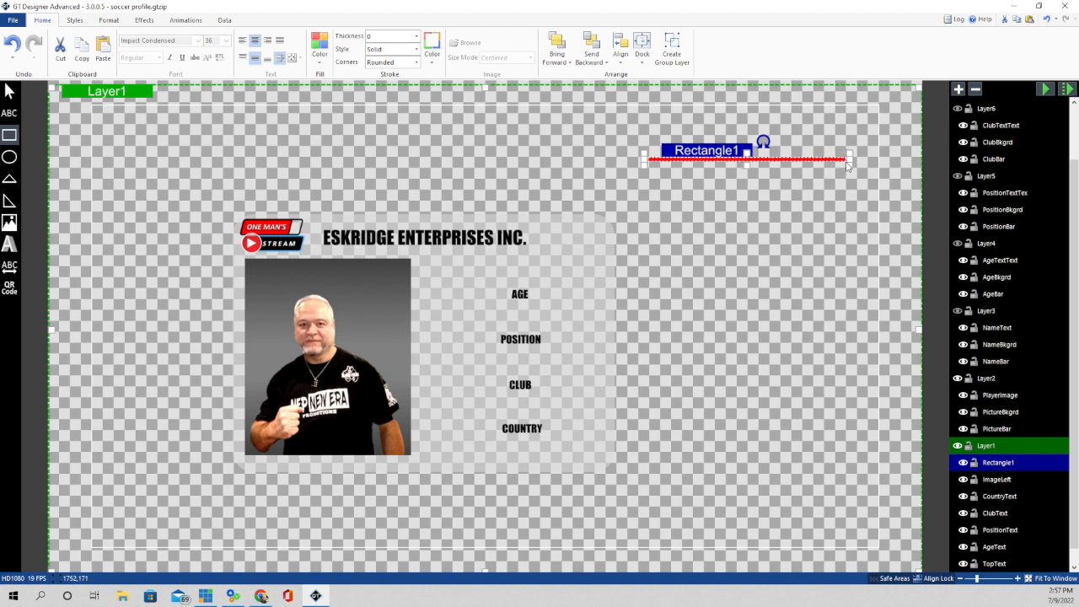
key(Escape)
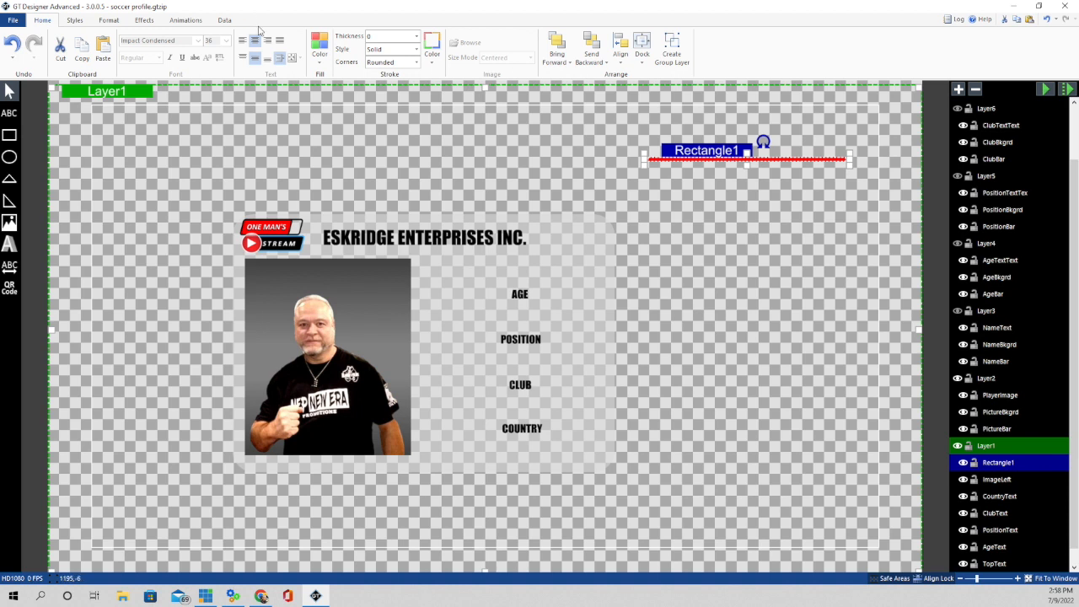
- Apply a Reveal transition to Rectangle1 and play the animation preview a few times
click(187, 19)
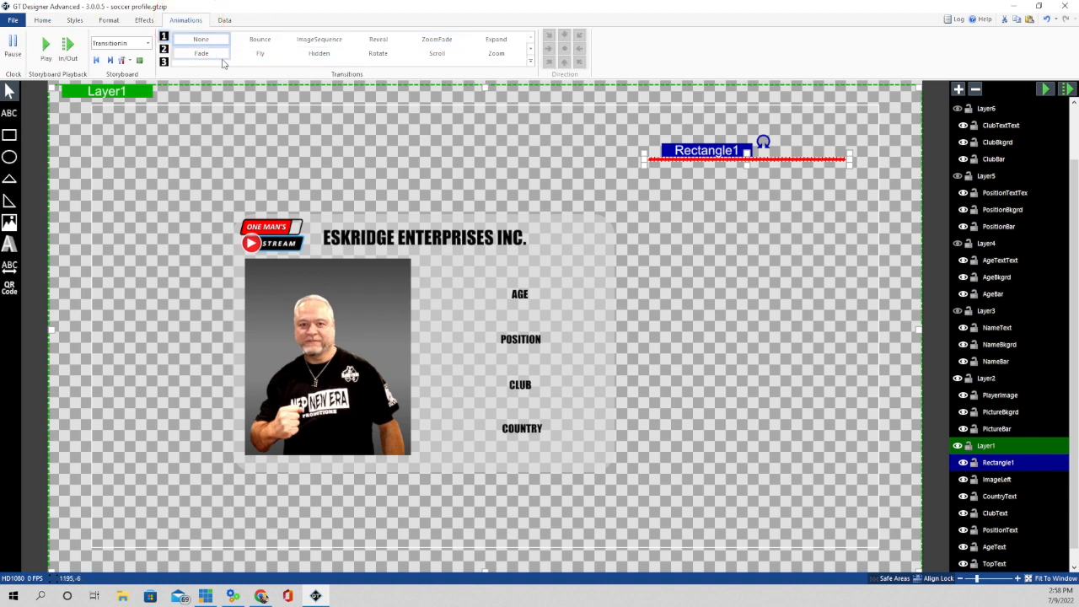
click(378, 38)
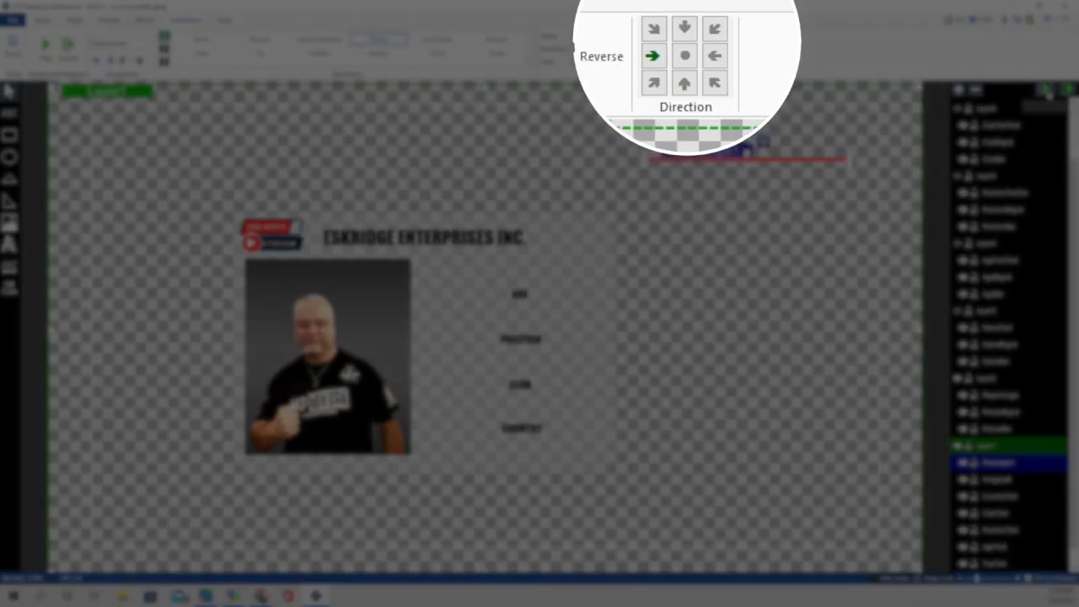
click(1045, 89)
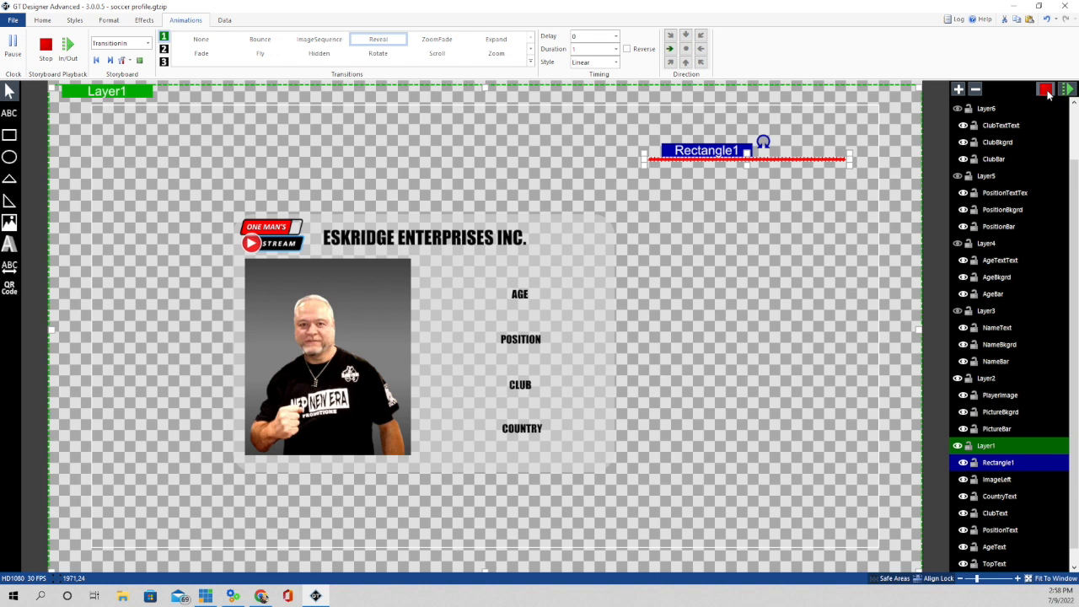
click(1046, 89)
click(1045, 90)
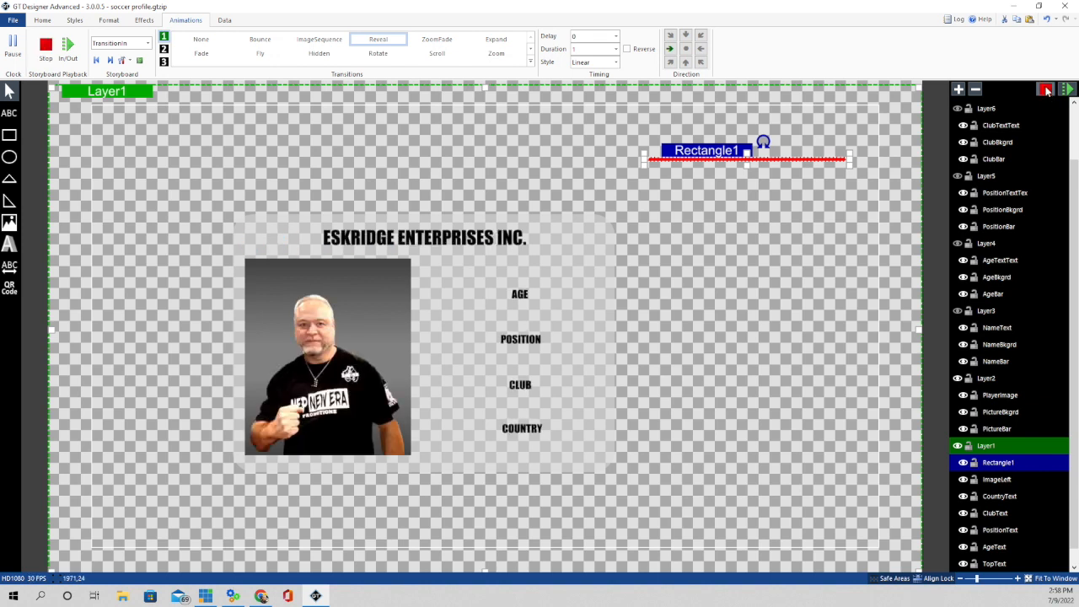
click(1045, 89)
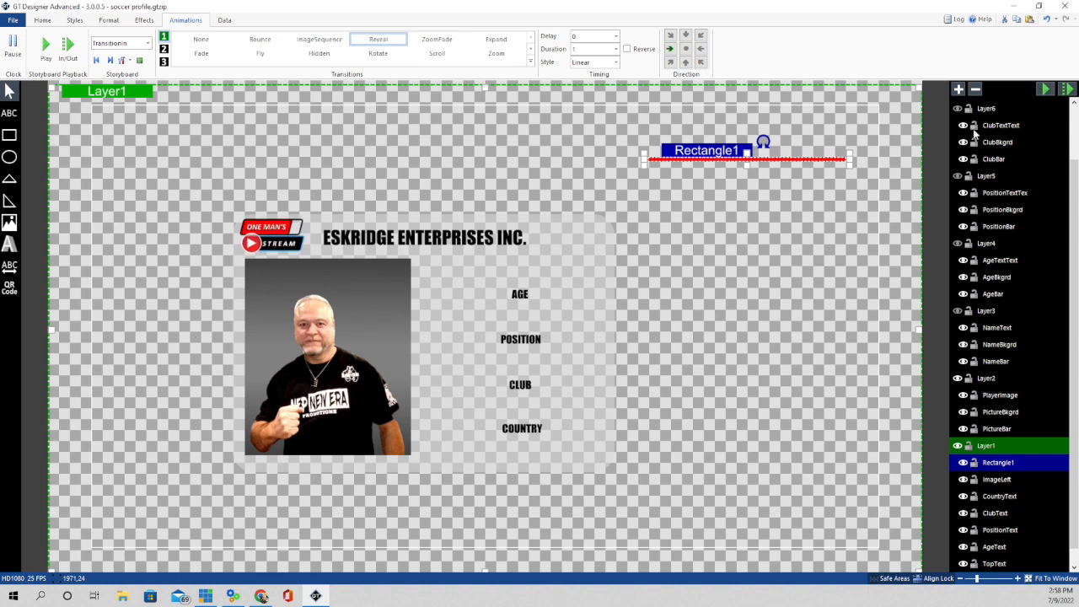
click(754, 175)
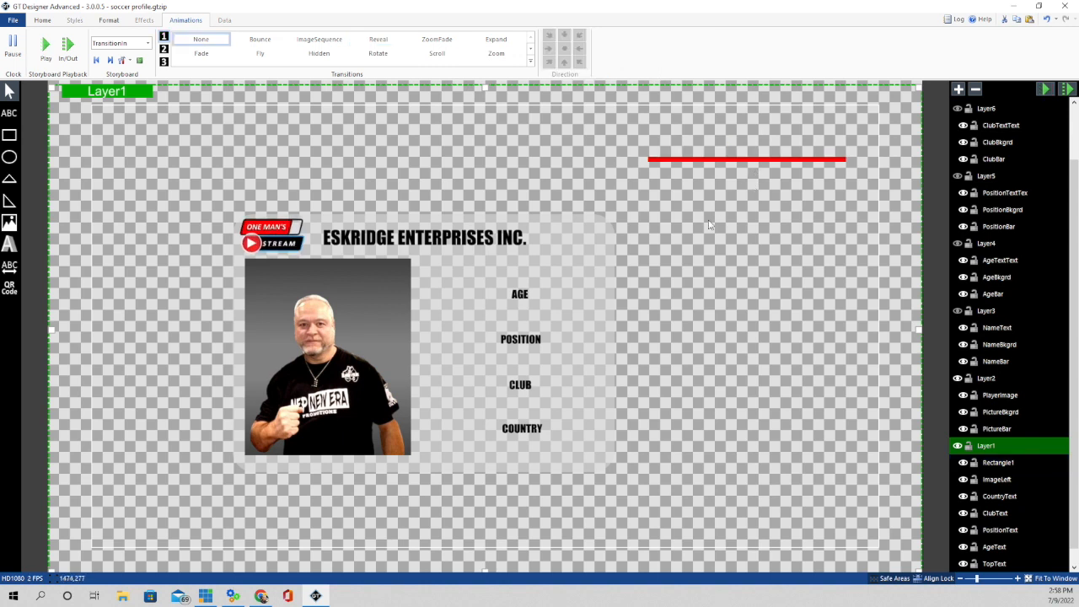
click(1045, 90)
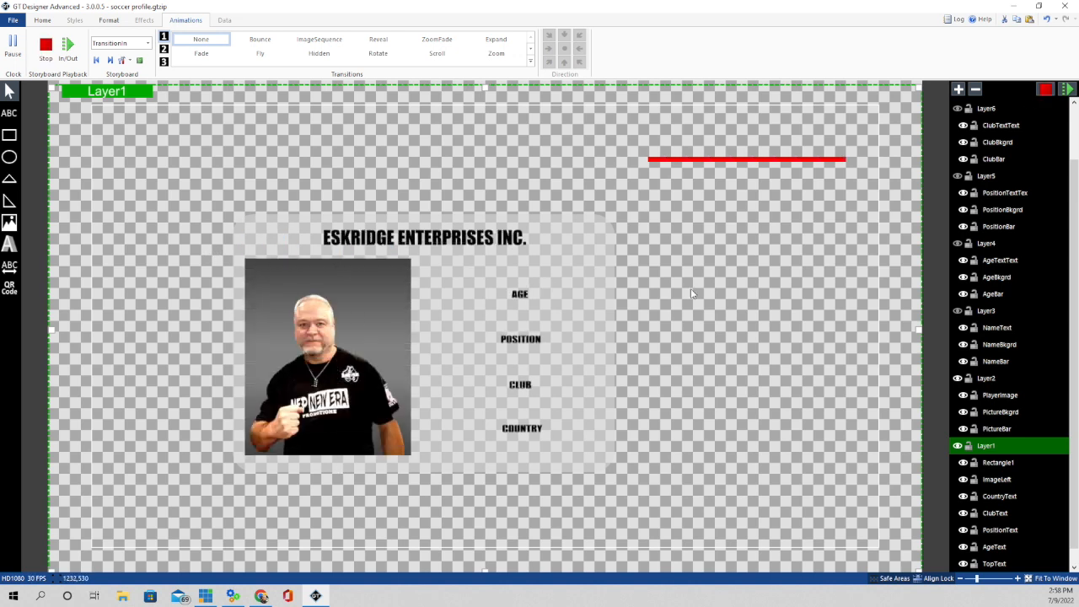
- Draw a large red Rectangle2 below the thin bar and check its size settings
click(10, 137)
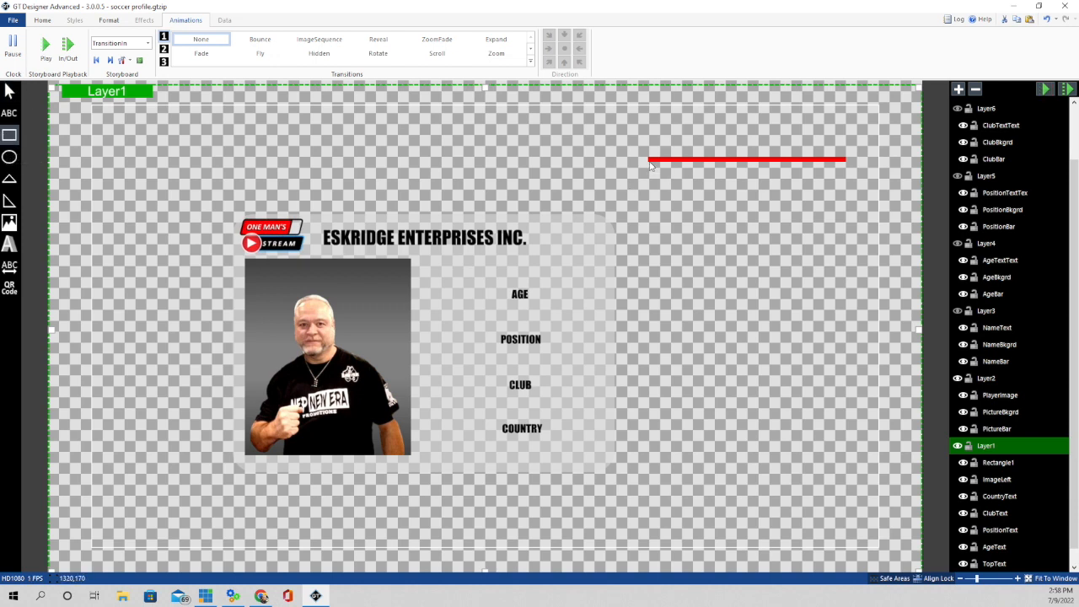
mouse_move(649, 163)
mouse_down()
mouse_move(843, 176)
mouse_move(847, 345)
mouse_up()
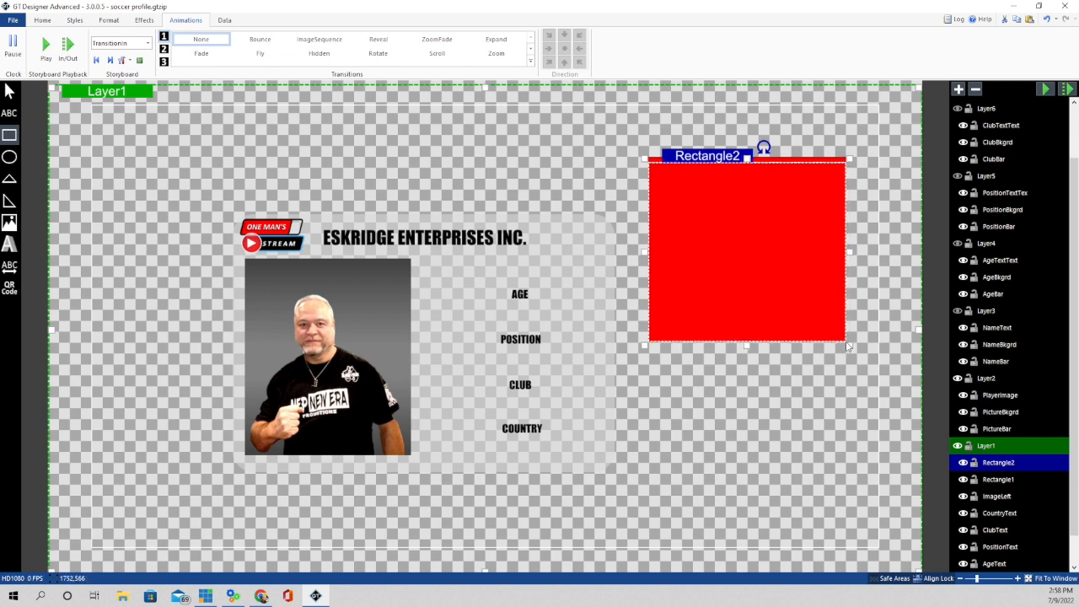
click(795, 161)
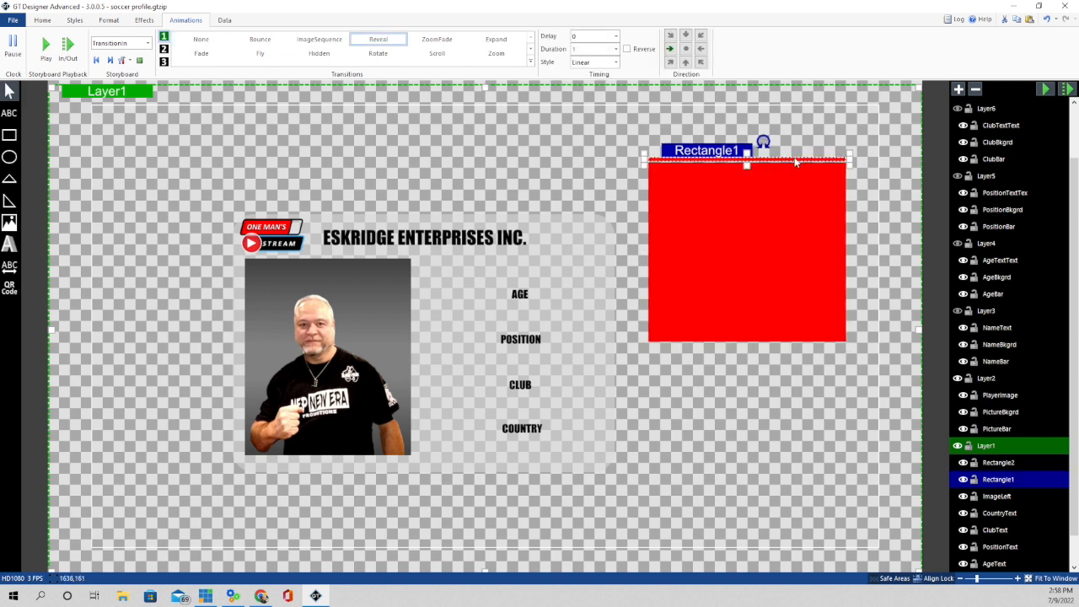
click(110, 20)
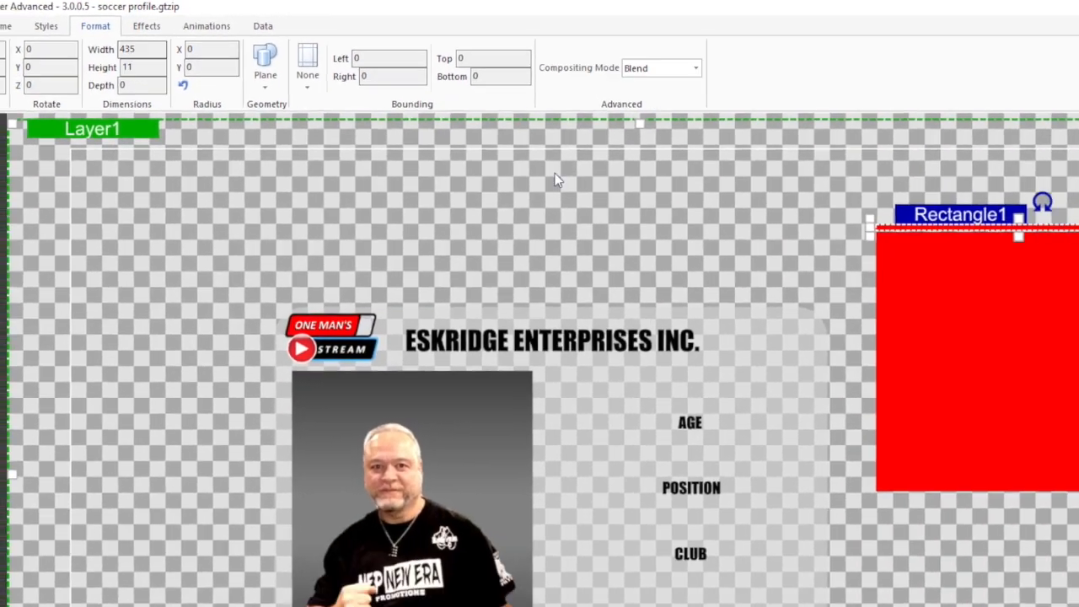
- Set Rectangle2's width to 435 on the Format tab
click(745, 230)
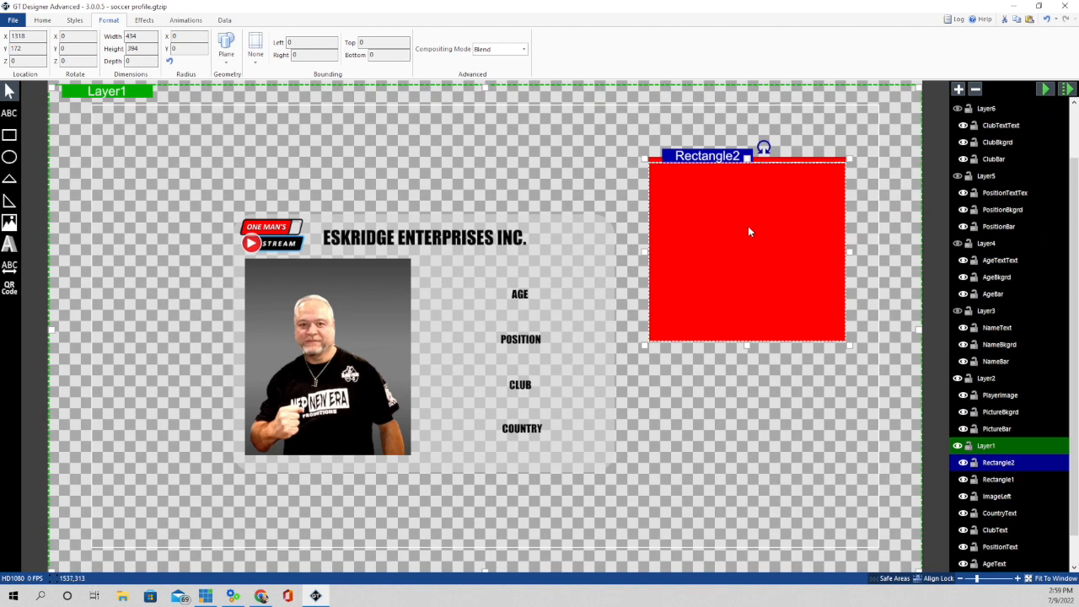
click(145, 37)
text(438)
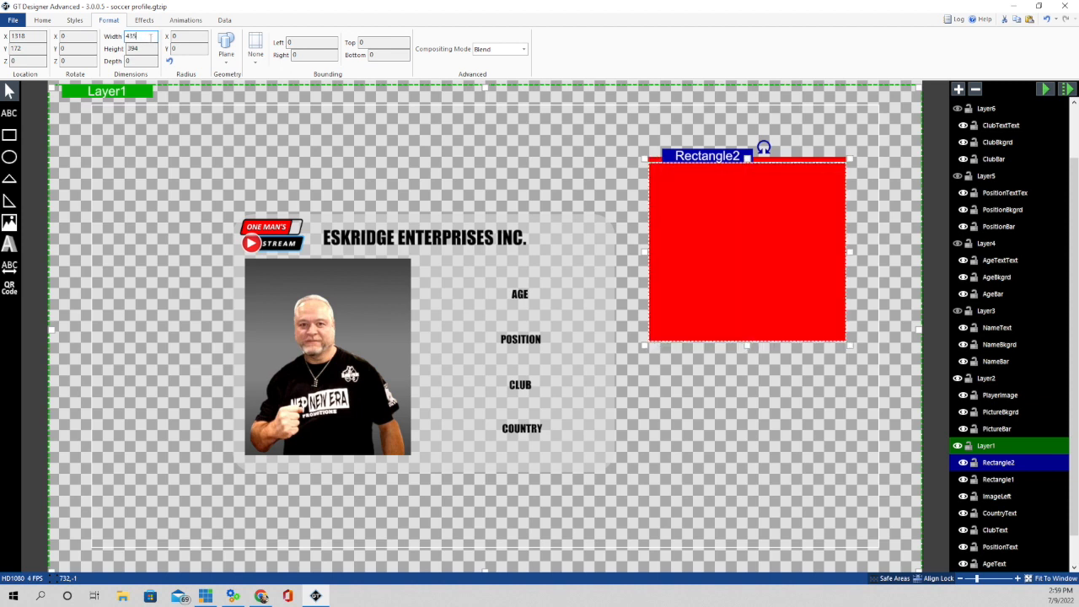
click(735, 185)
- Nudge Rectangle2 up until it sits flush under the thin bar
click(735, 186)
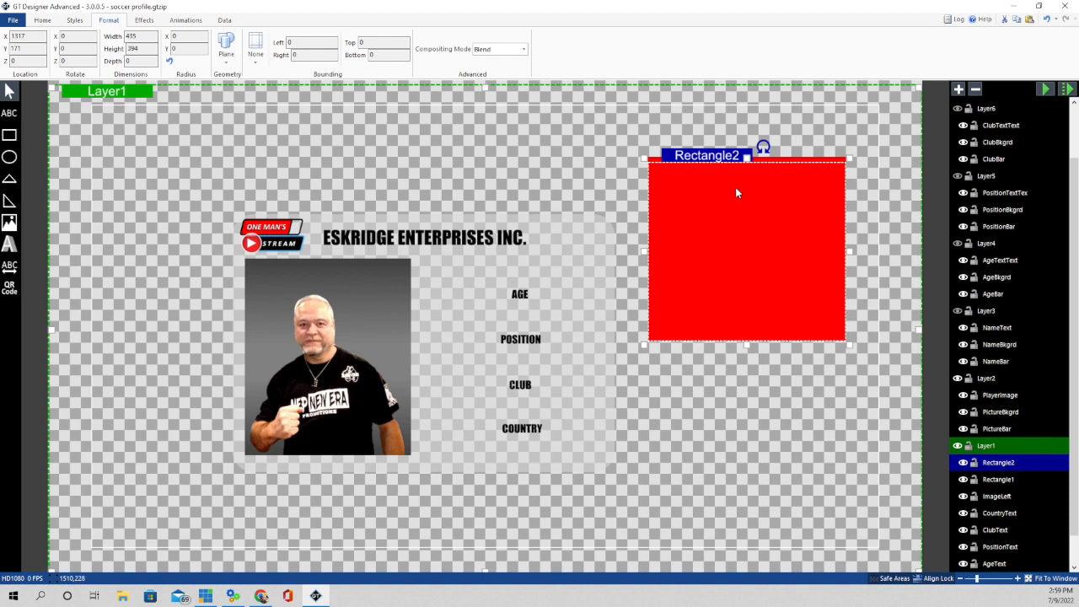
key(Up)
key(Up)
key(Up)
key(Up)
key(Up)
key(Up)
key(Up)
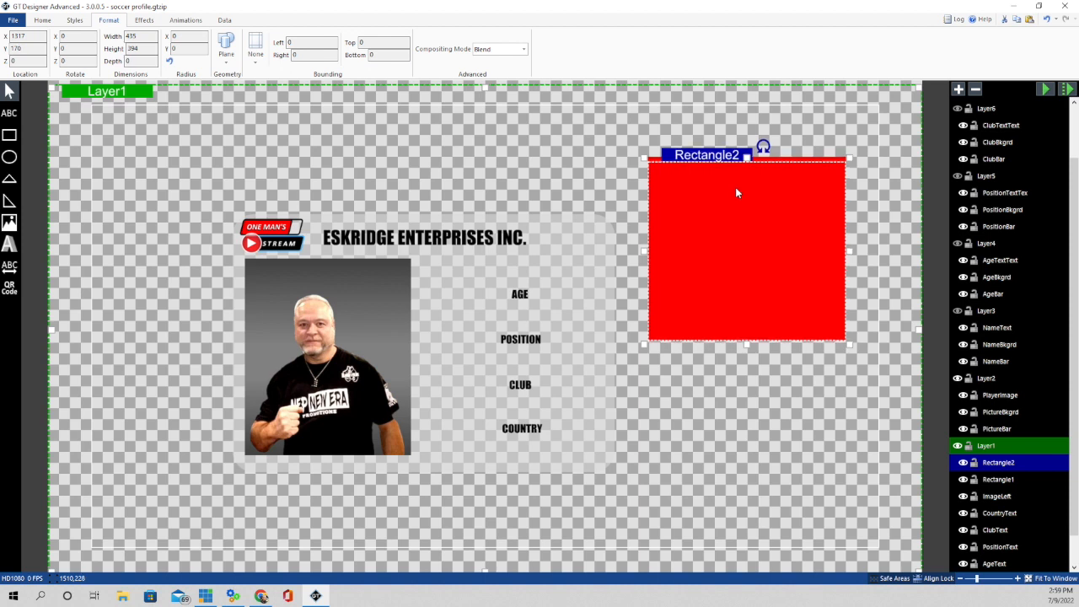
key(Up)
key(Up)
key(Up)
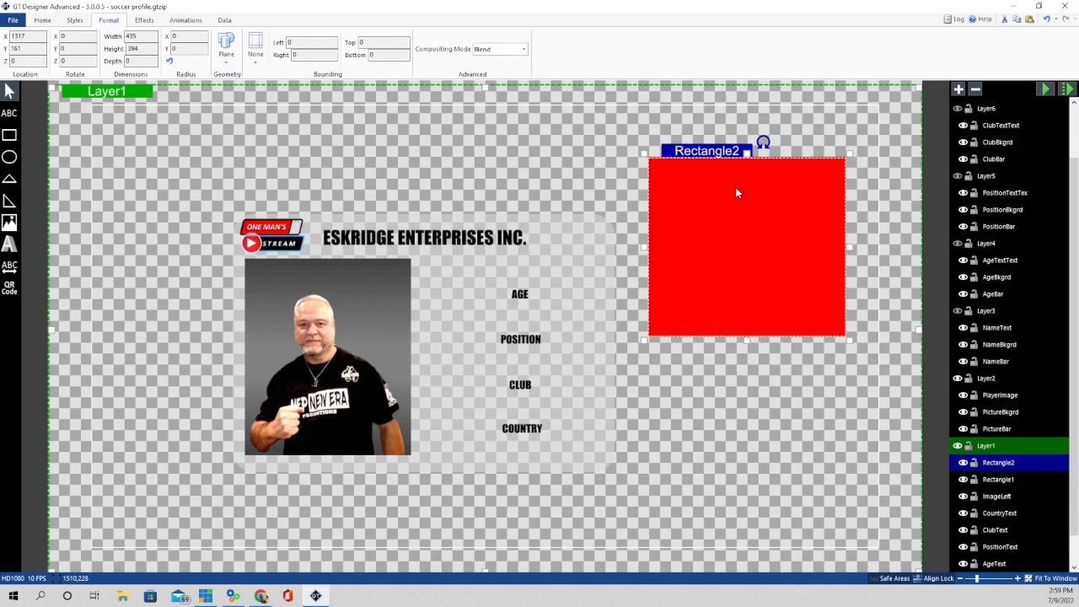
click(809, 127)
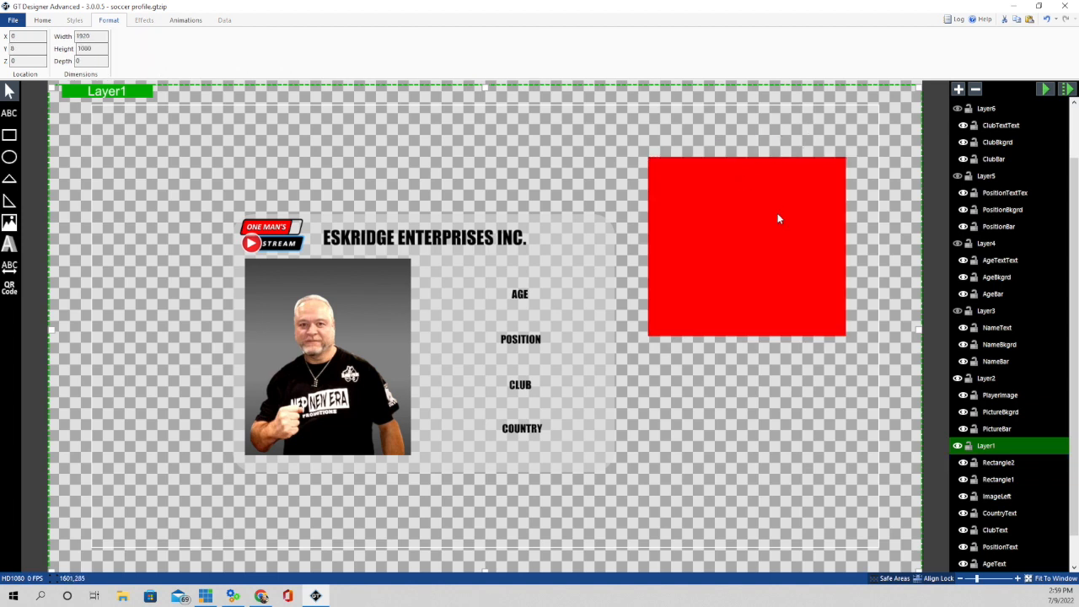
click(744, 244)
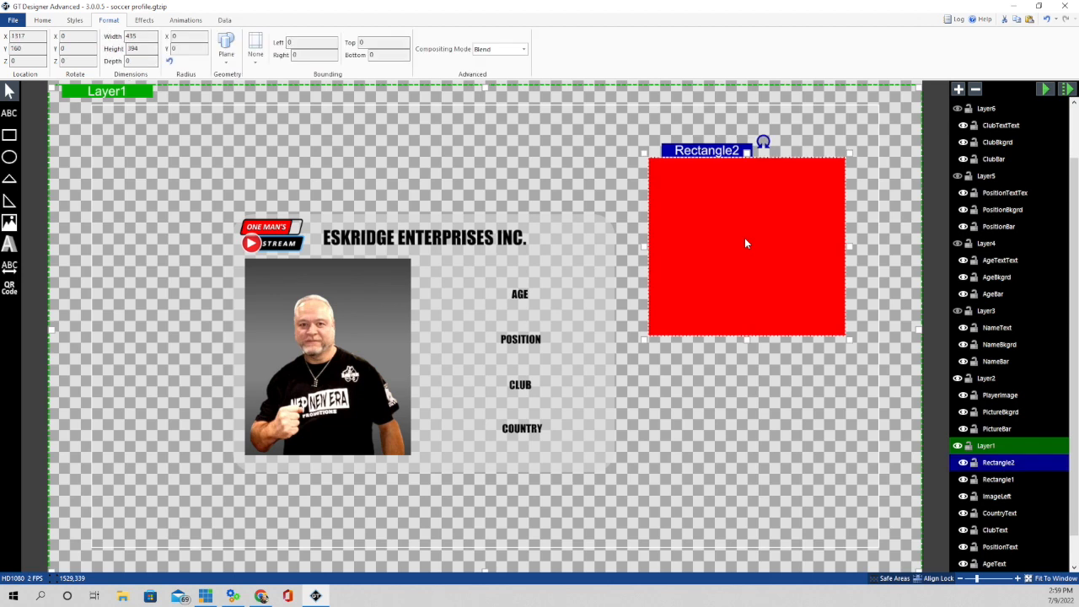
click(186, 20)
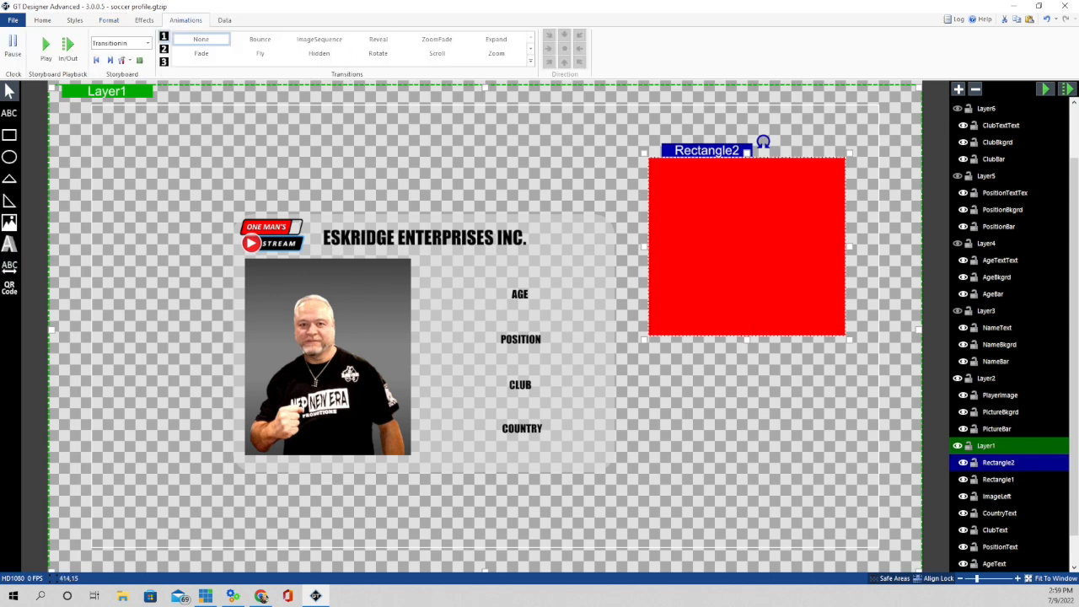
- Give Rectangle2 a downward Reveal transition with Delay 1 and preview the animation
click(379, 41)
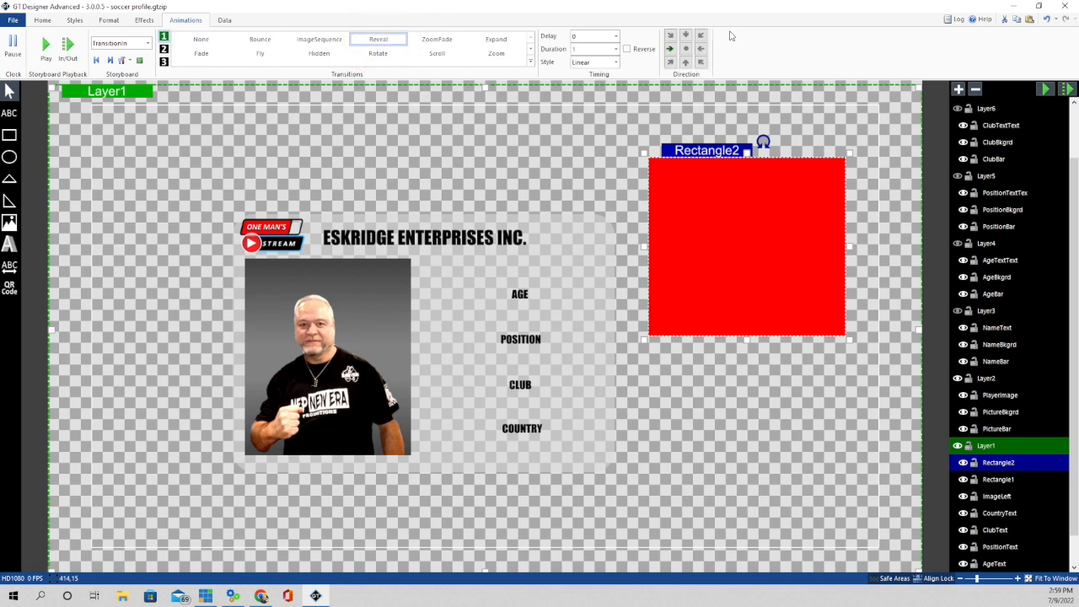
click(687, 35)
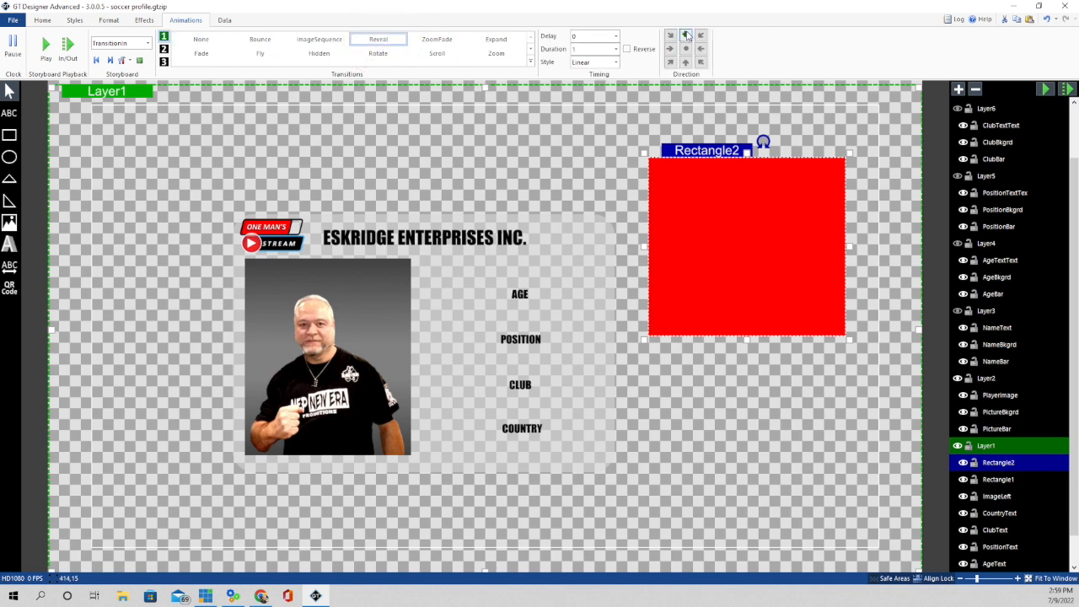
click(616, 36)
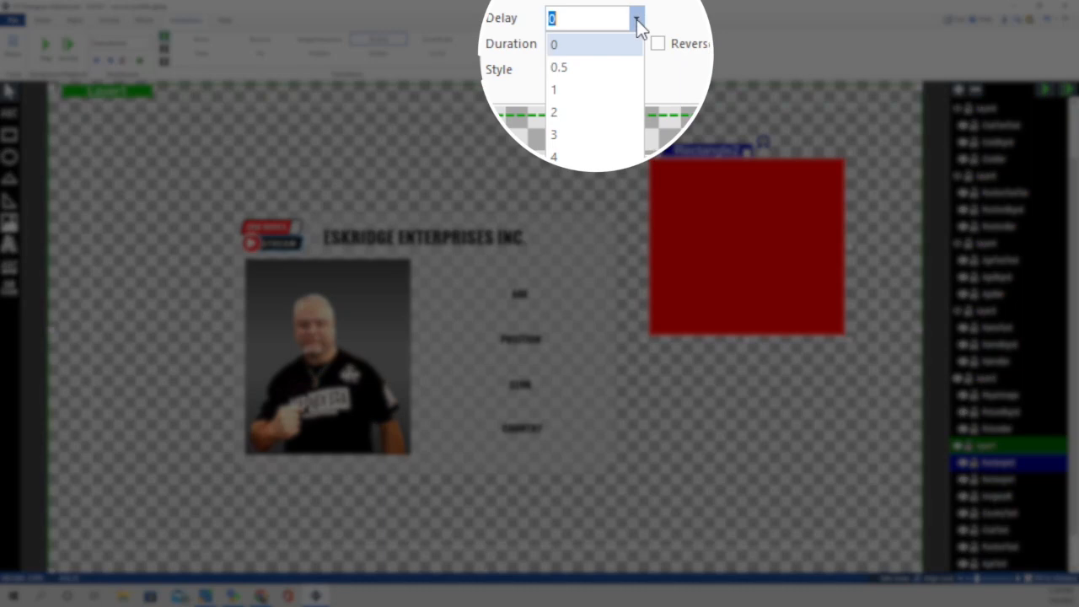
click(584, 72)
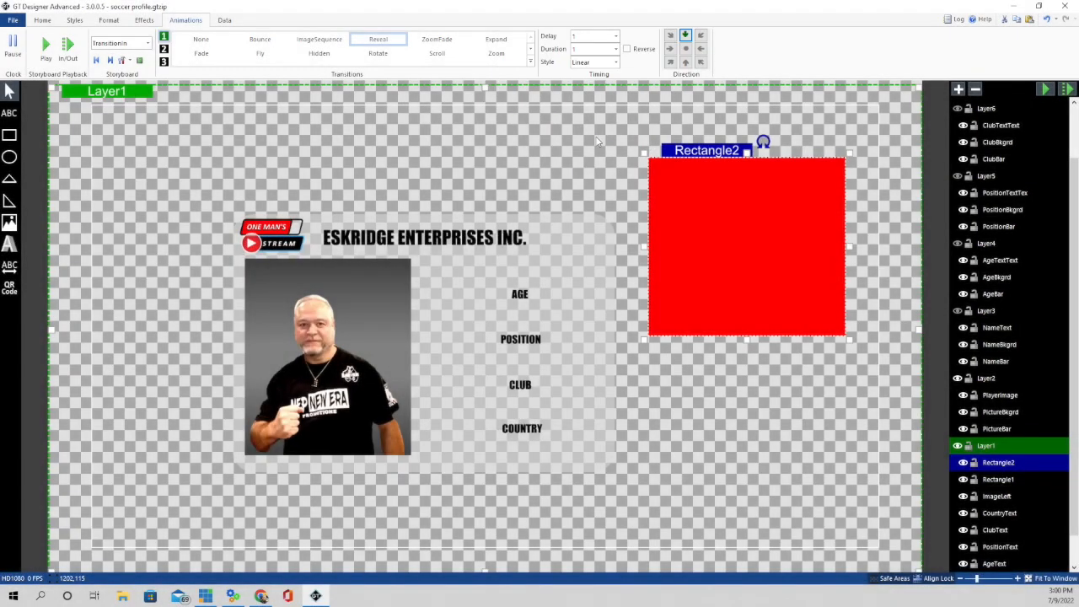
click(1044, 89)
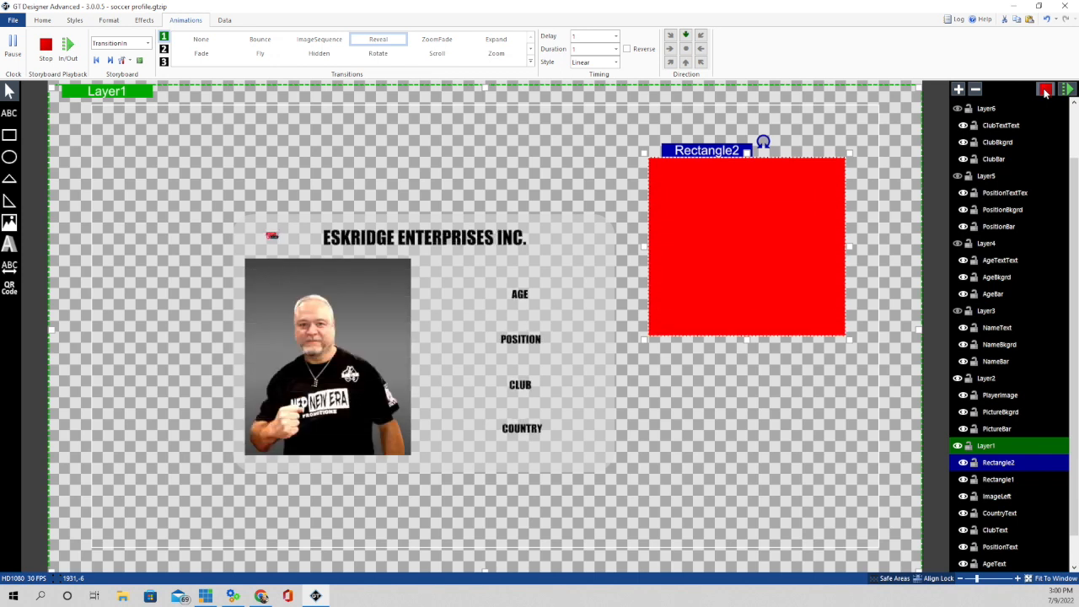
click(1045, 90)
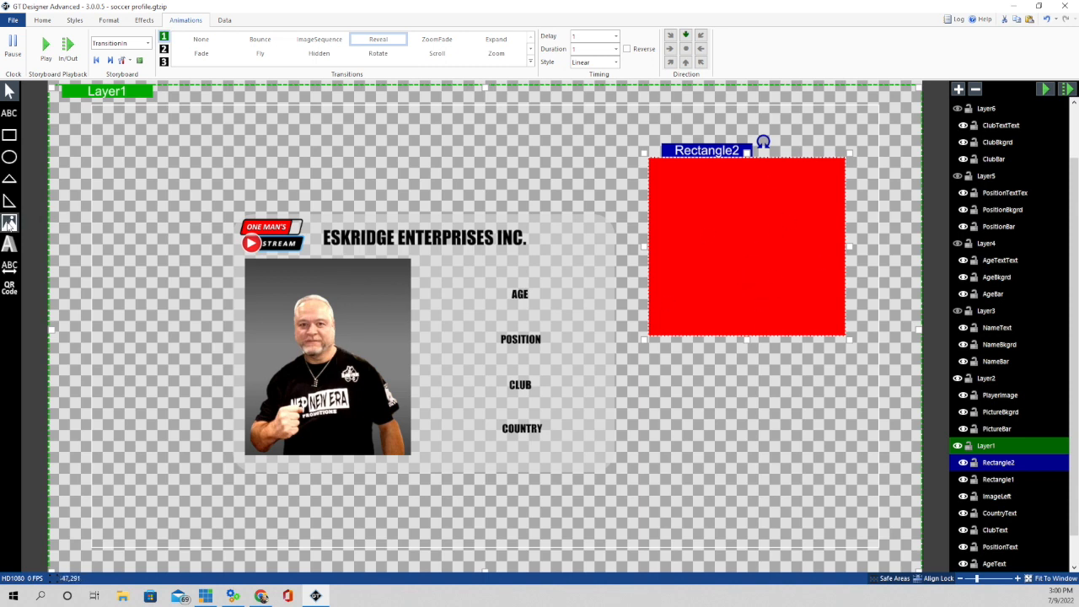
- Insert the man-in-hat photo from Downloads and fit it inside the large red rectangle
click(9, 222)
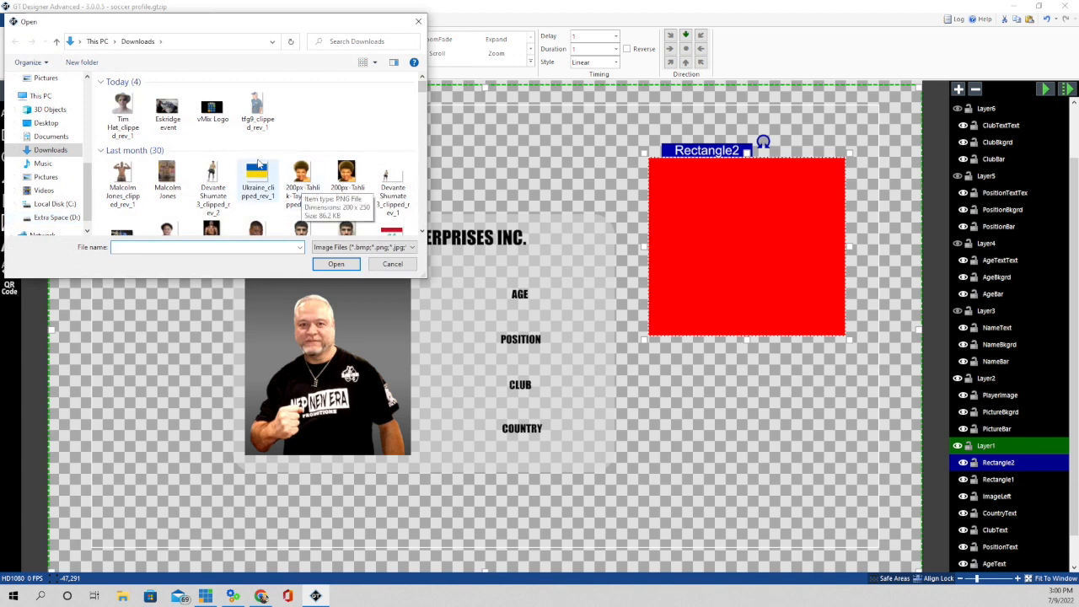
click(126, 107)
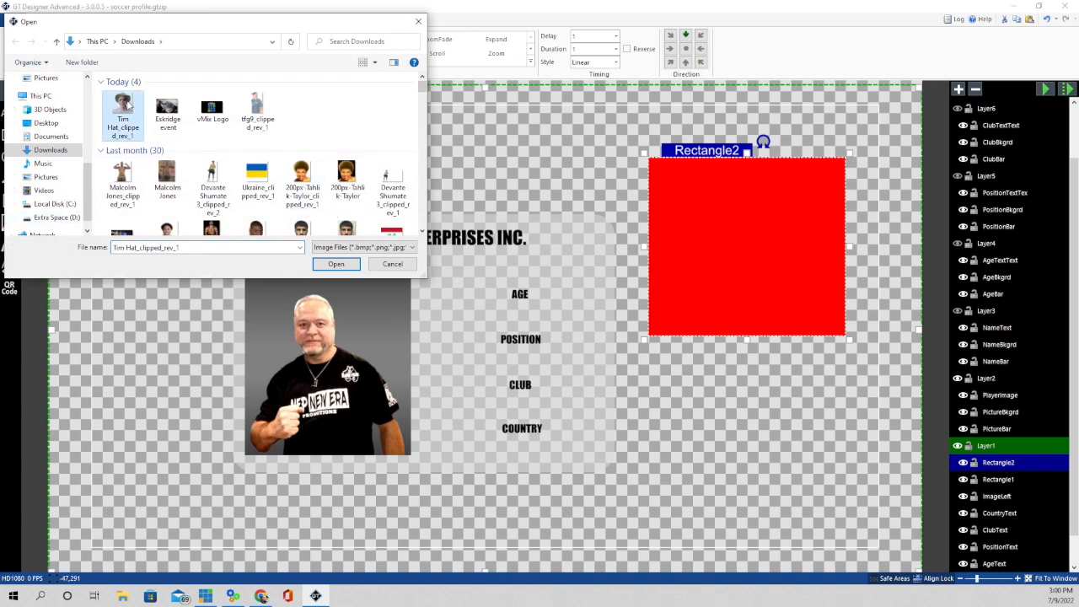
click(337, 264)
drag(142, 162, 752, 254)
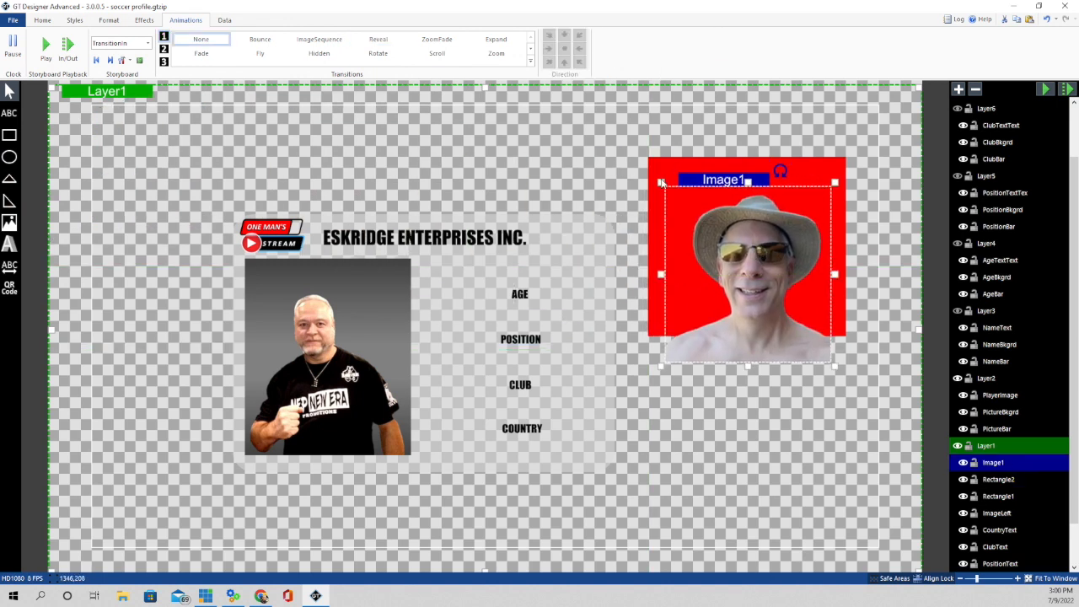
drag(662, 183, 678, 229)
drag(762, 270, 750, 245)
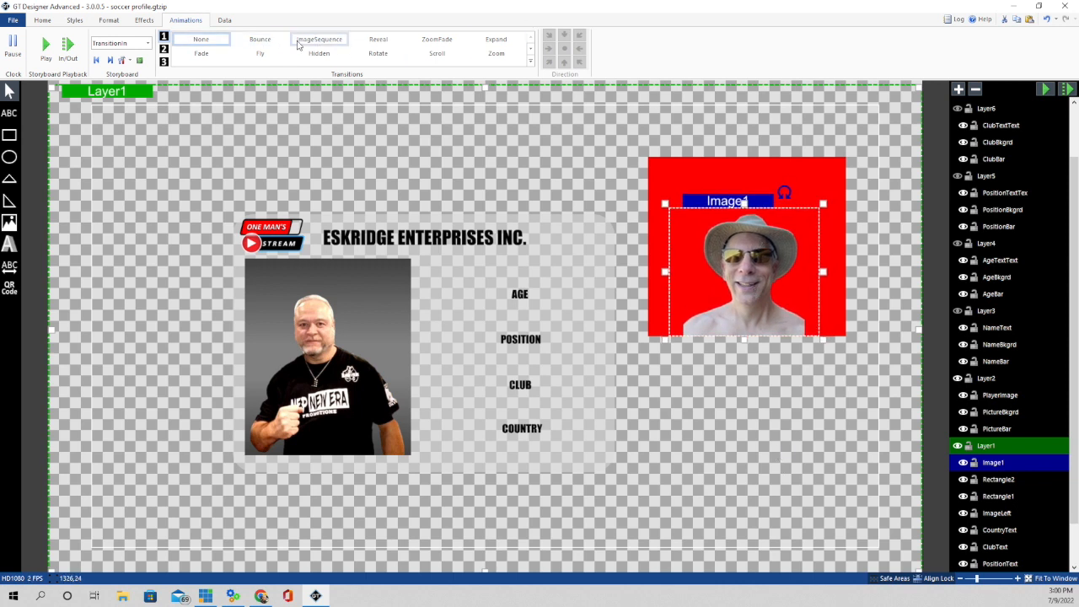
- Apply a Reveal entrance with a Delay of 2 to the hat photo and replay the preview
click(378, 39)
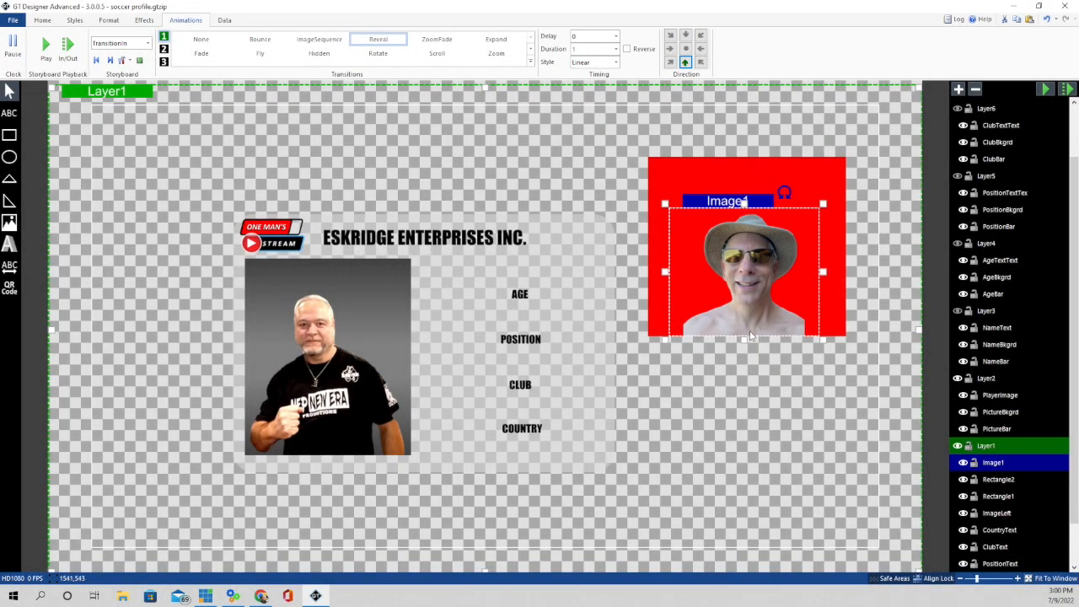
click(616, 37)
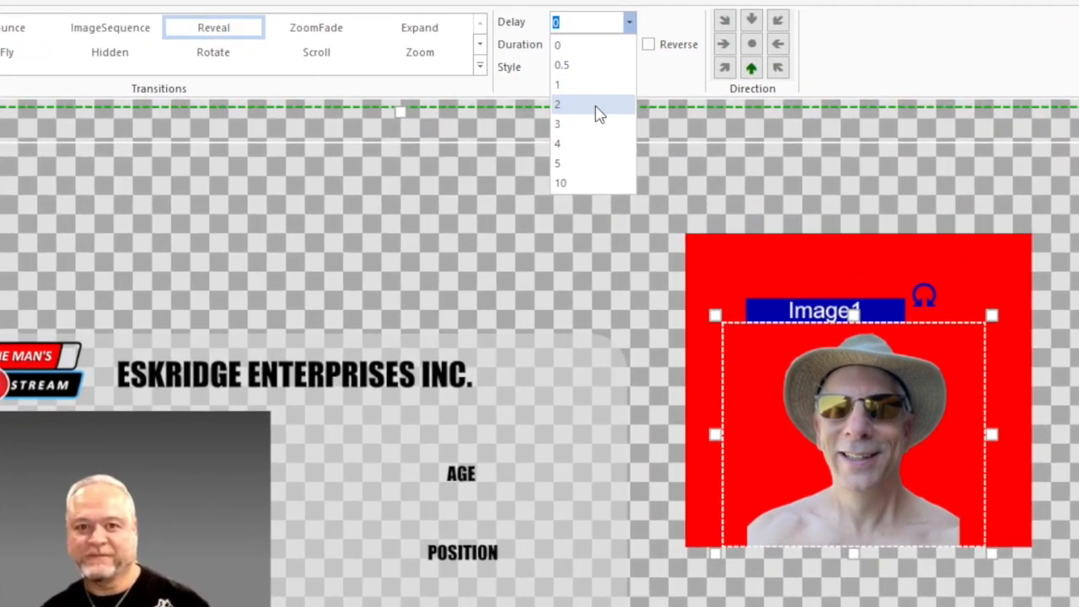
click(590, 98)
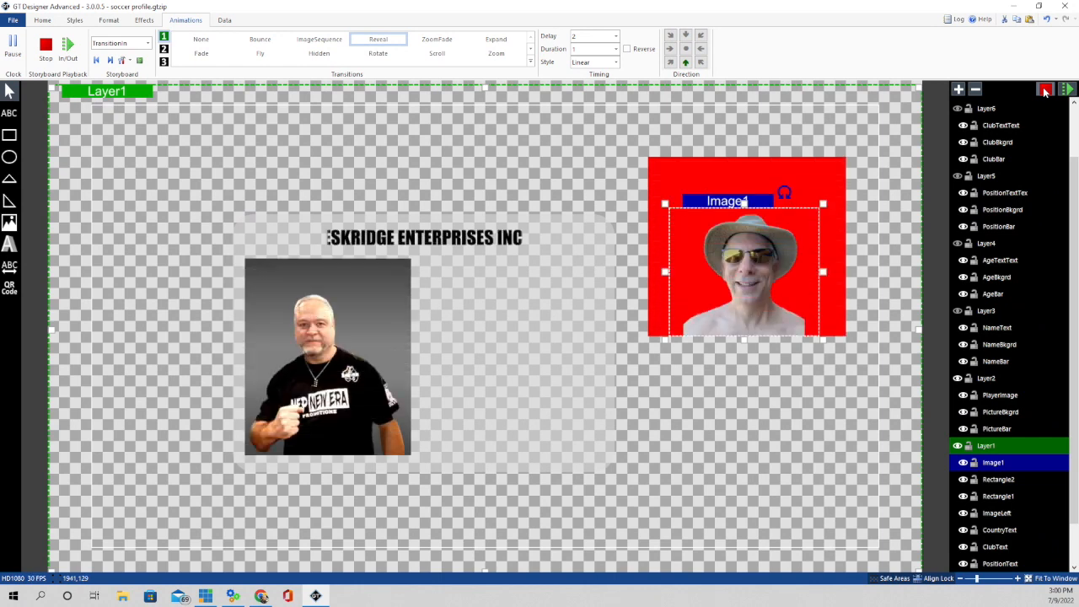
click(527, 150)
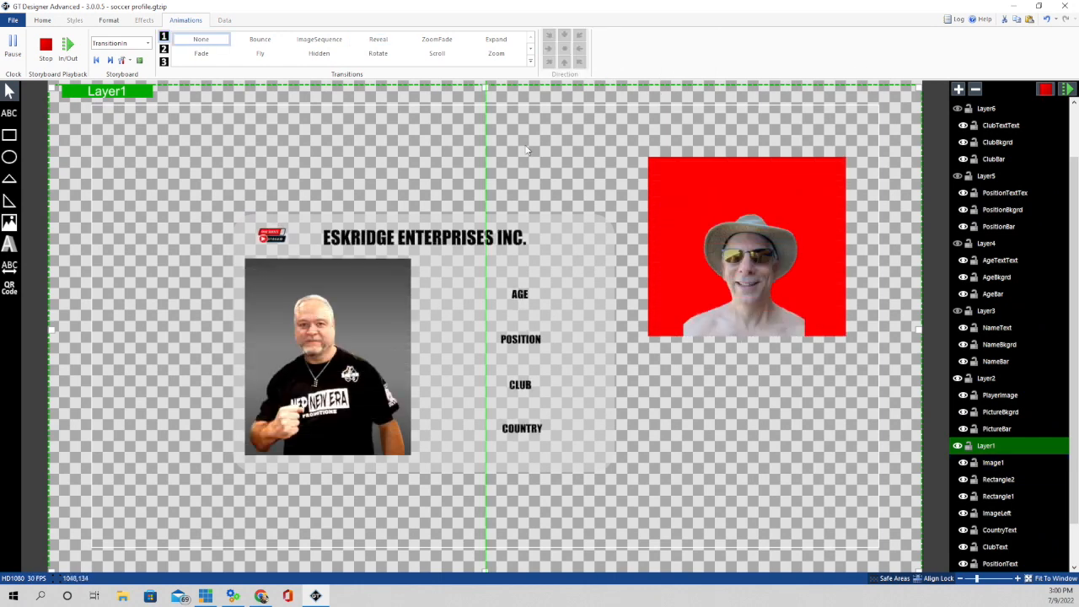
- Make Layer3's name bar visible, replay the full animation, and select Layer6 with the Rectangle tool
click(1046, 89)
click(1046, 89)
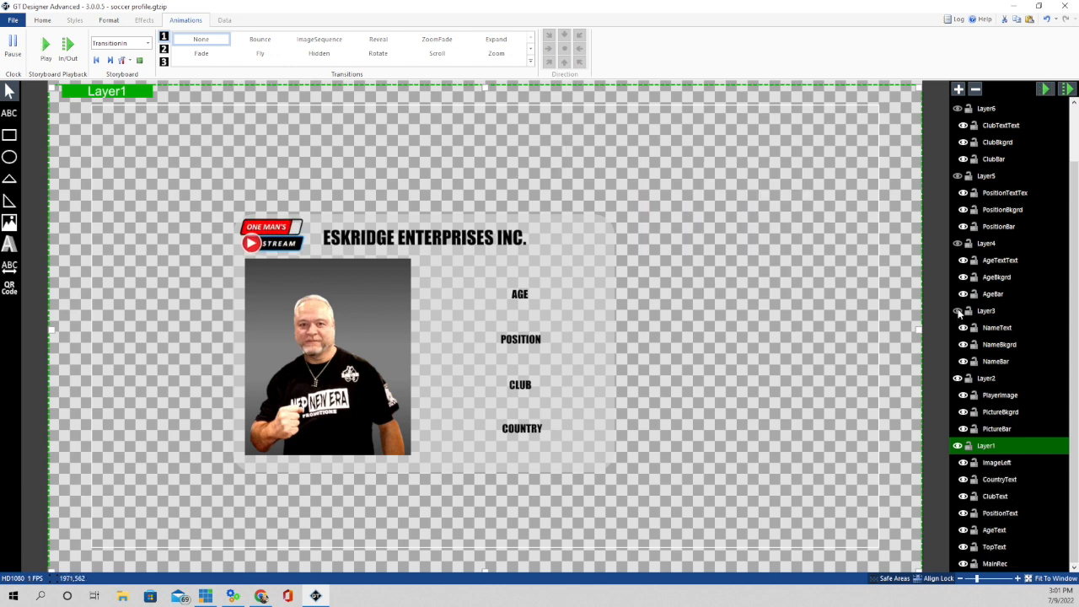
click(957, 311)
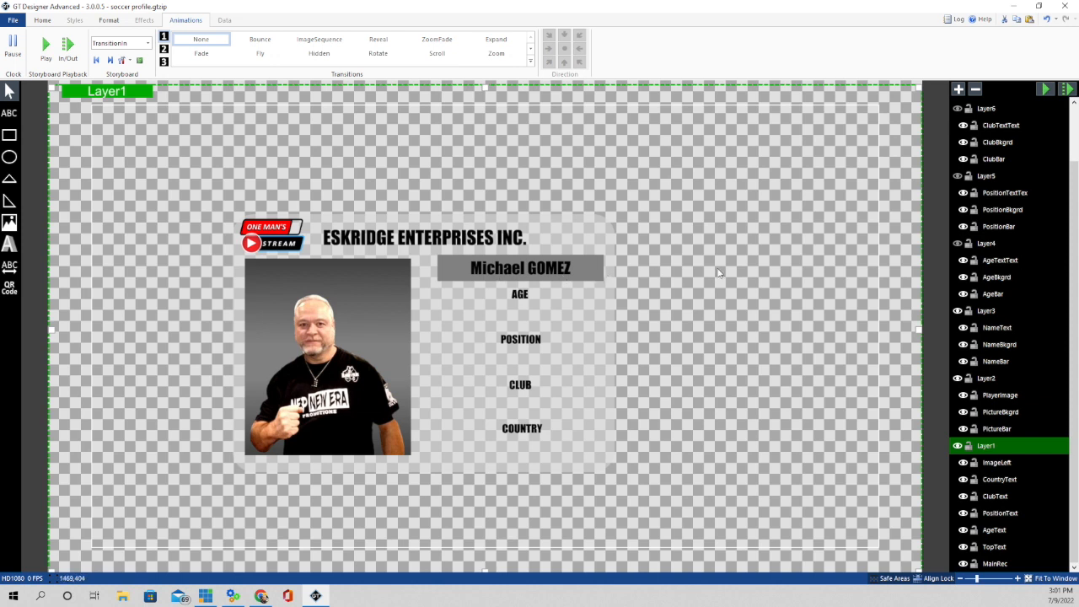
click(1047, 90)
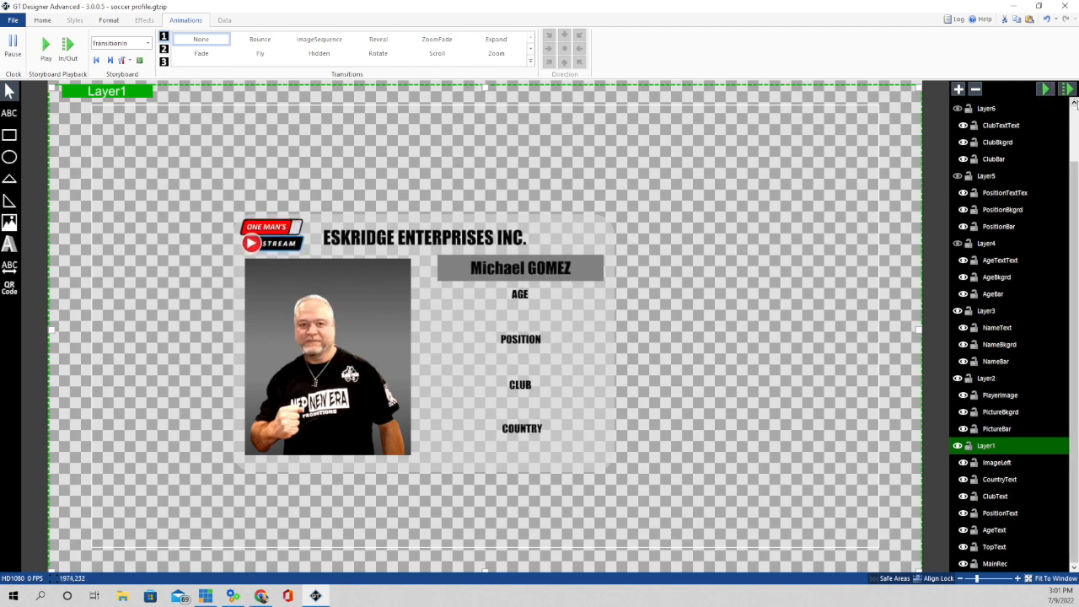
click(1060, 108)
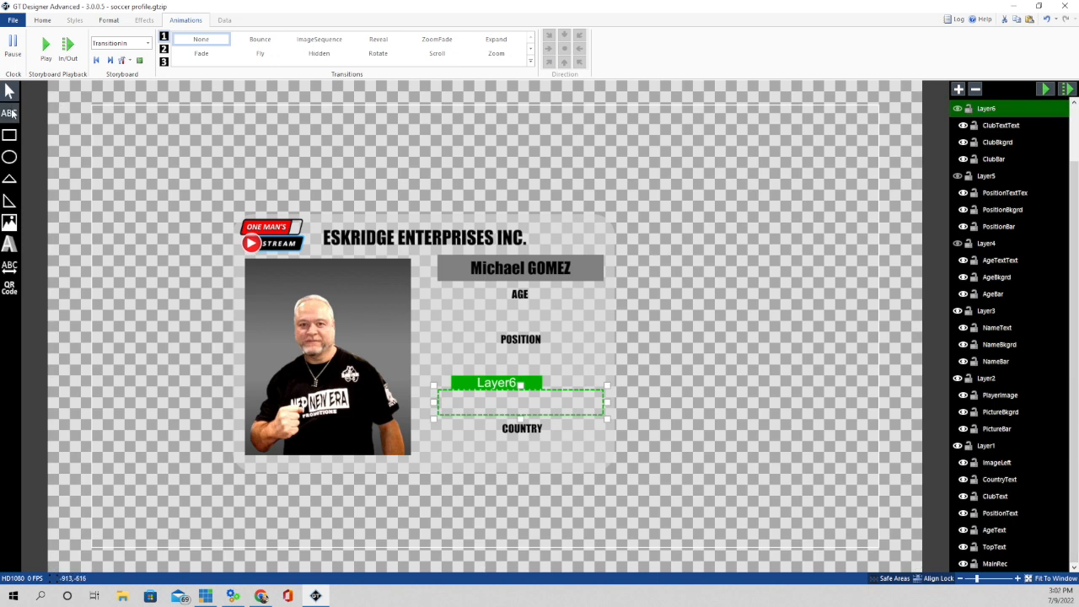
click(10, 135)
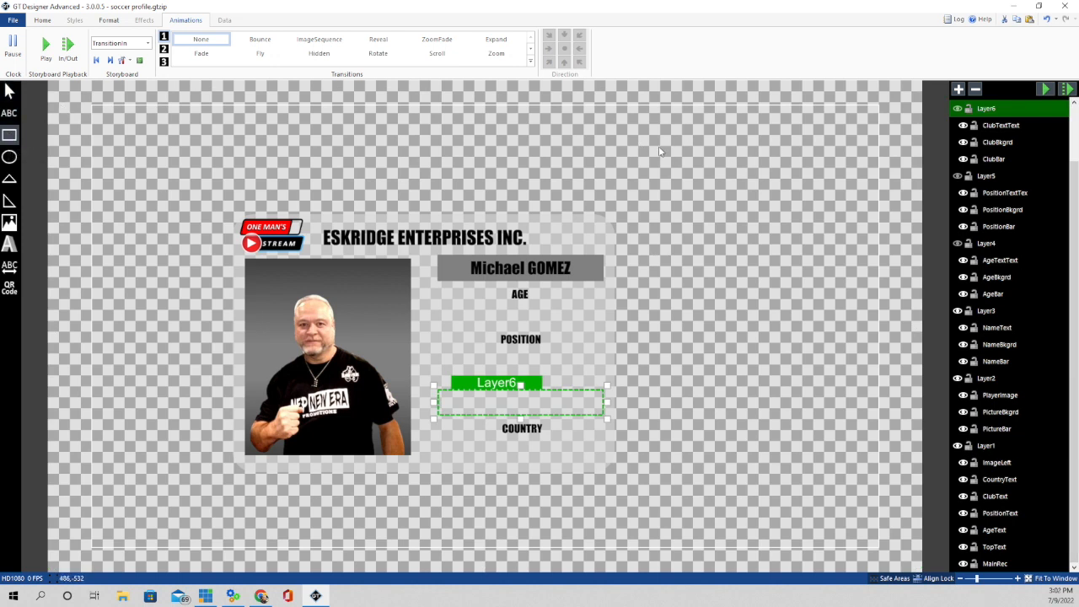
- Draw a thin red line with a taller red bar just beneath it at the top right
drag(658, 136, 846, 140)
click(9, 91)
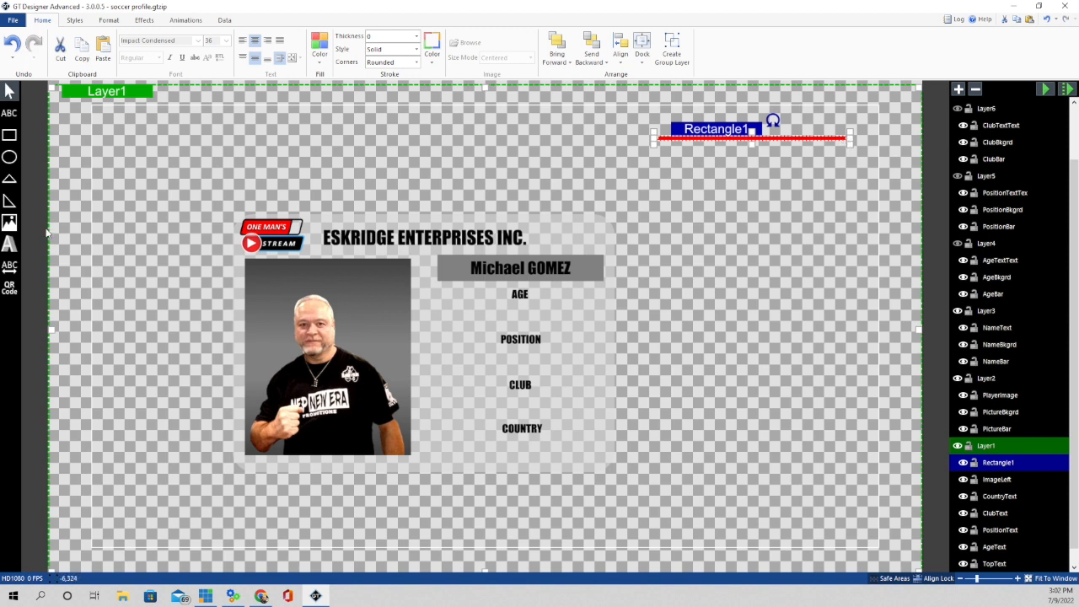
click(9, 135)
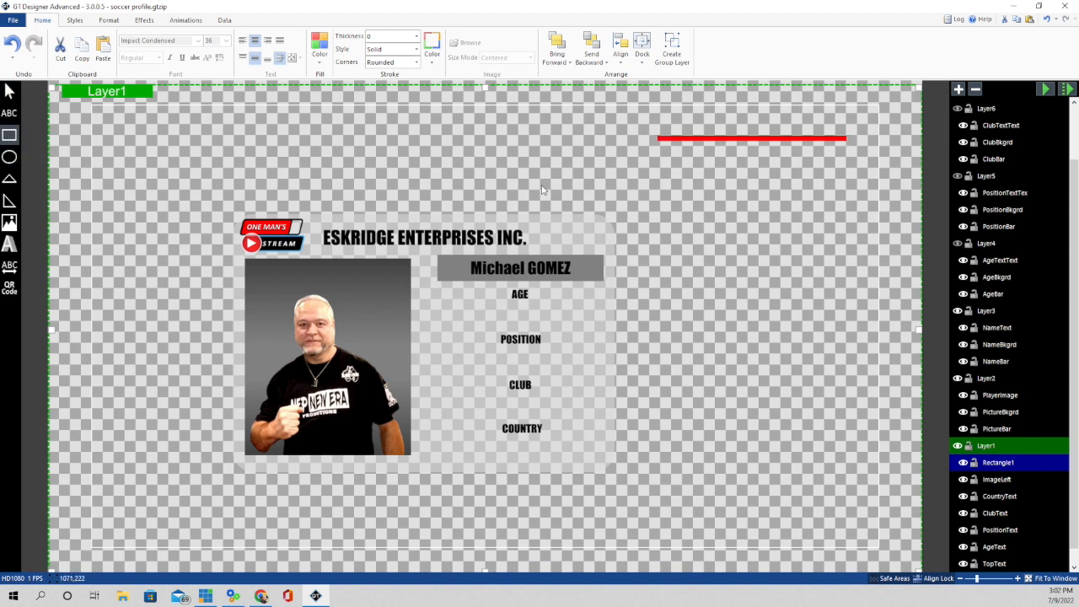
click(658, 140)
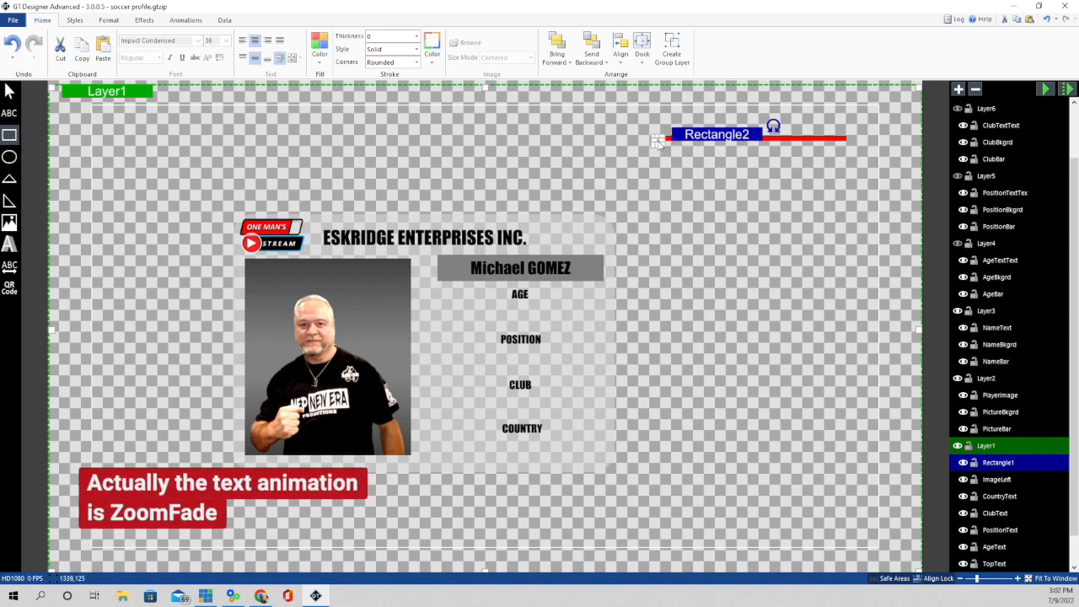
drag(658, 142, 848, 169)
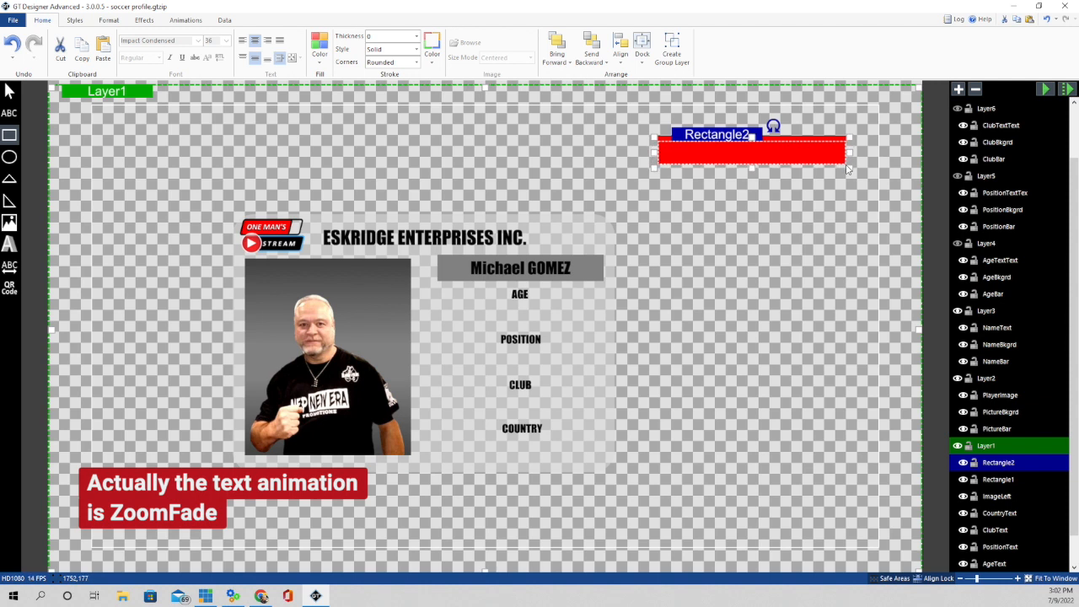
click(804, 138)
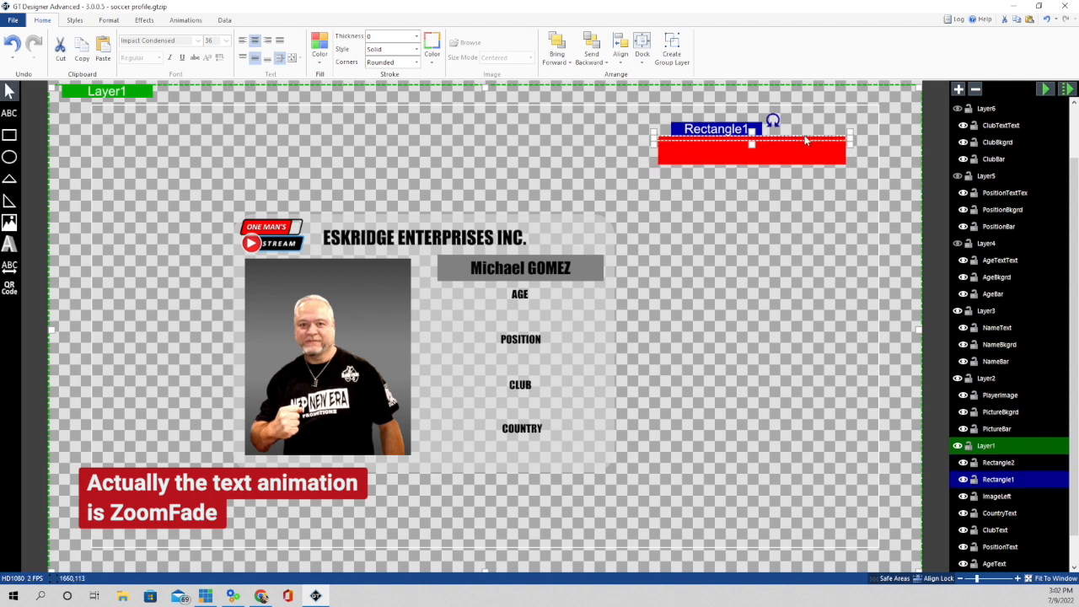
- Set the red bar's width to 415 and nudge it up three pixels to meet the line
click(111, 19)
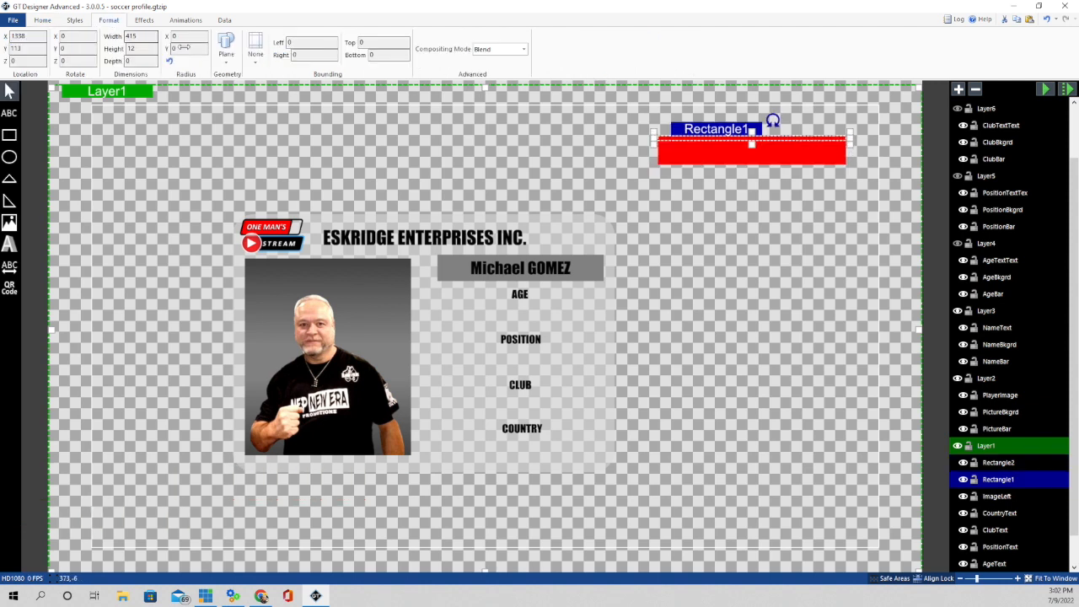
click(757, 160)
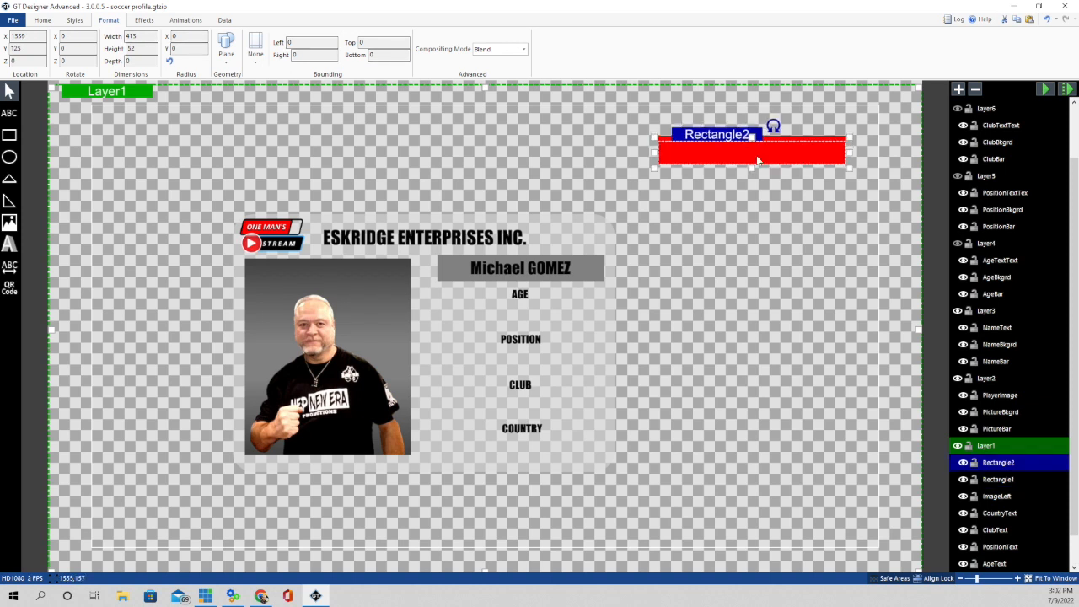
double_click(143, 37)
text(415)
key(Return)
key(Up)
key(Up)
key(Up)
key(Up)
key(Up)
key(Up)
key(Up)
key(Up)
key(Up)
key(Up)
key(Up)
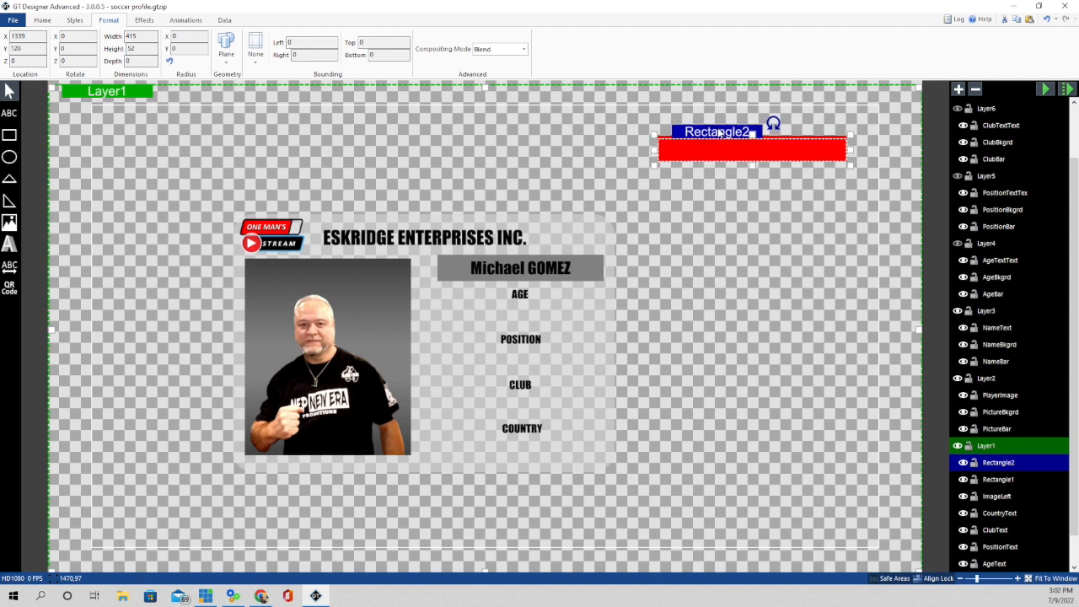
key(Up)
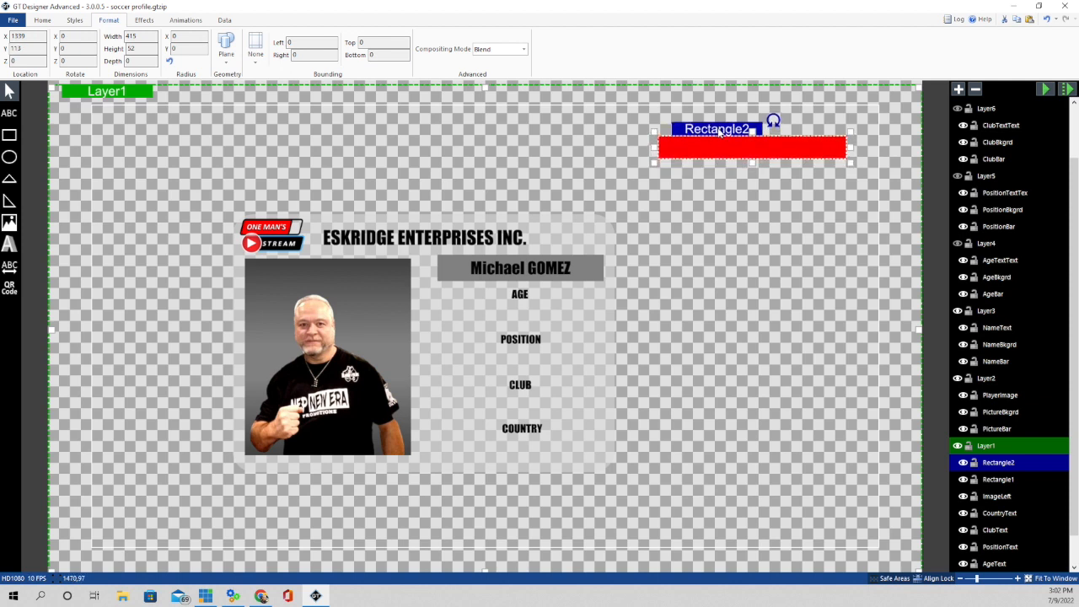
key(Up)
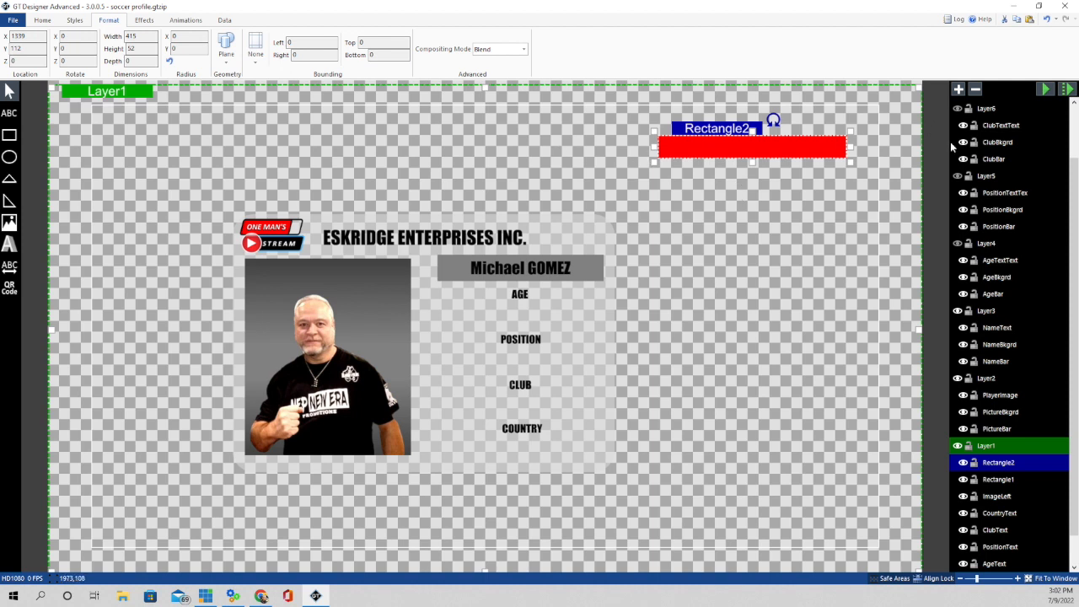
click(998, 481)
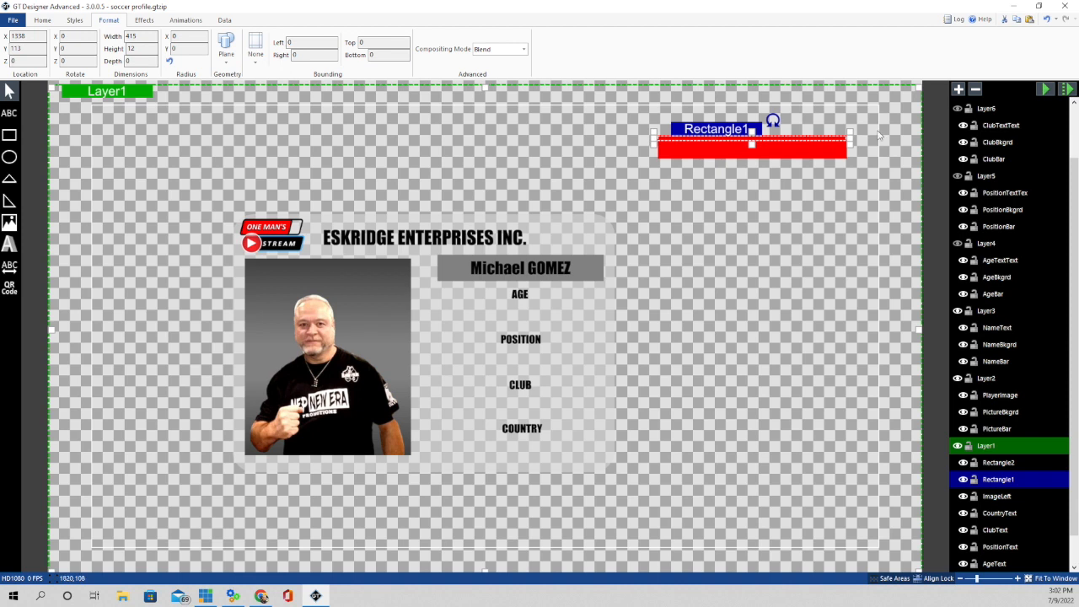
- Give the thin red line a Reveal transition running from the left
click(193, 21)
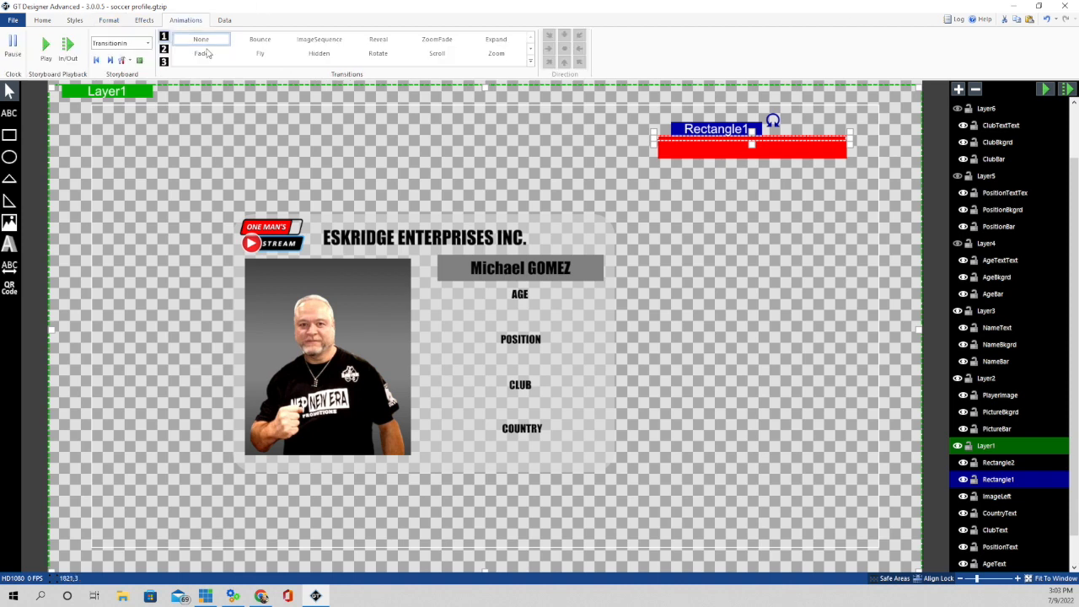
click(376, 46)
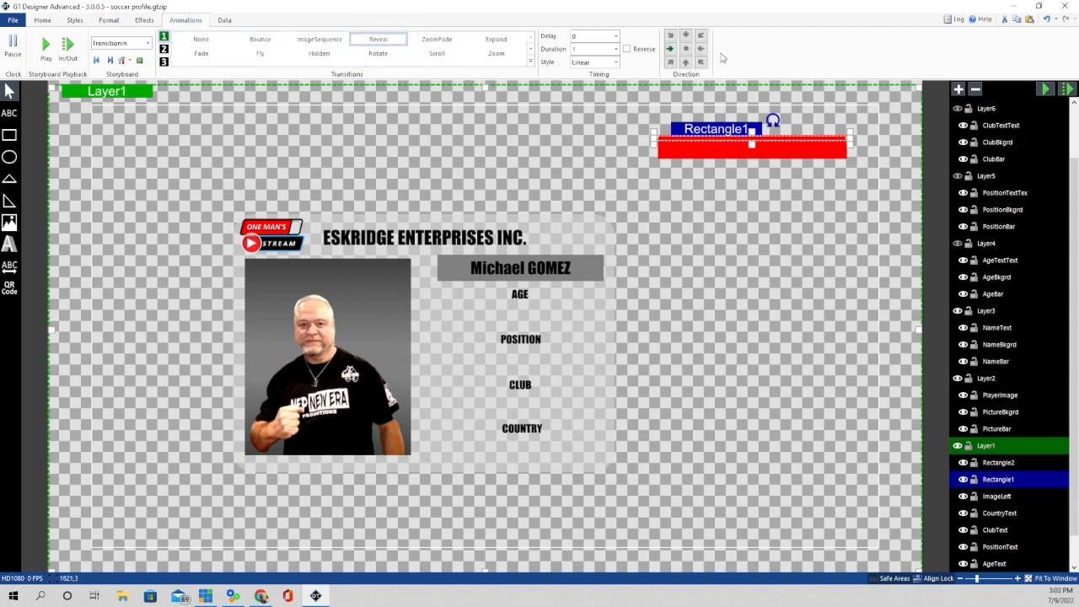
click(669, 49)
- Give the red bar a top-to-bottom Reveal transition with a Delay of 1
click(1000, 462)
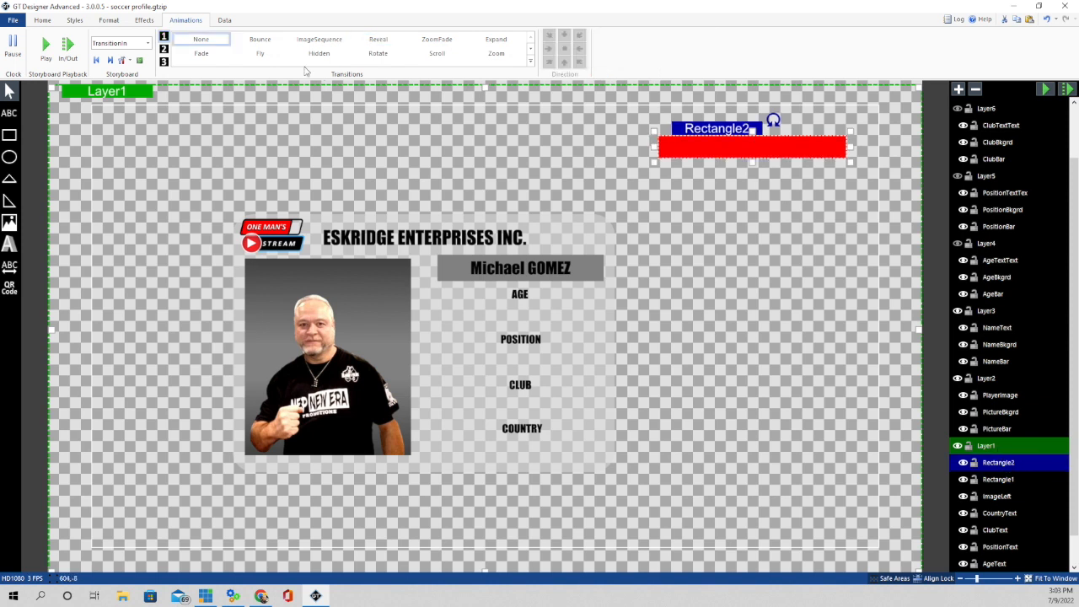
click(377, 42)
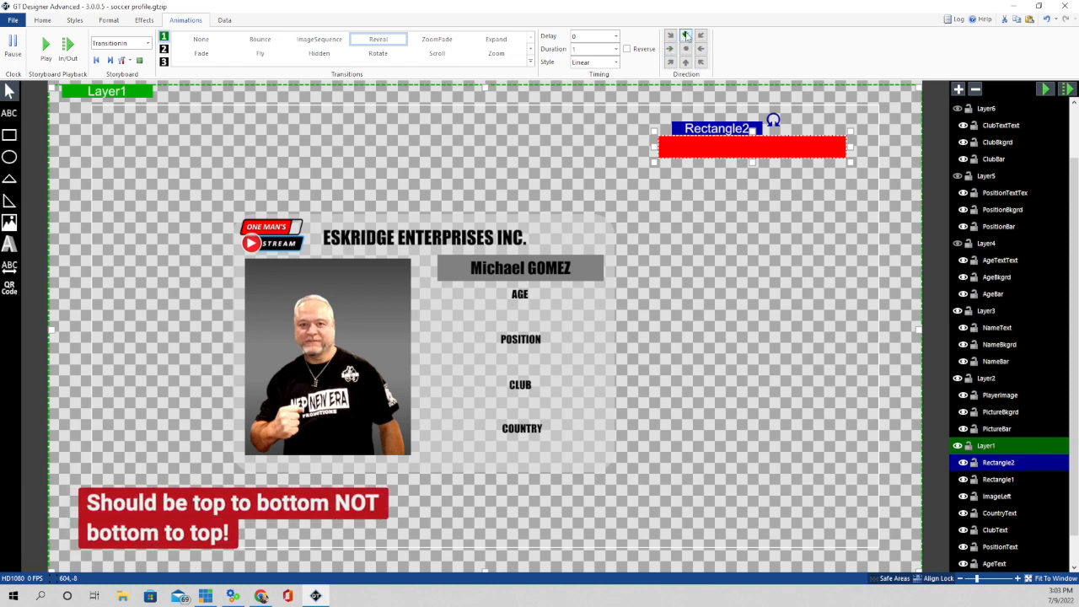
click(686, 36)
click(616, 37)
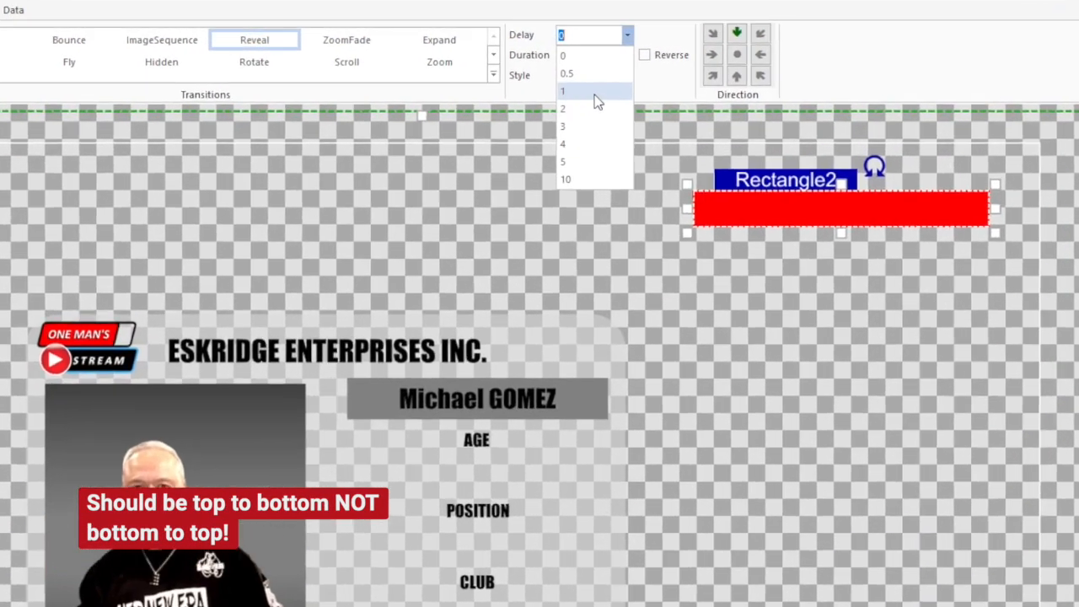
click(600, 80)
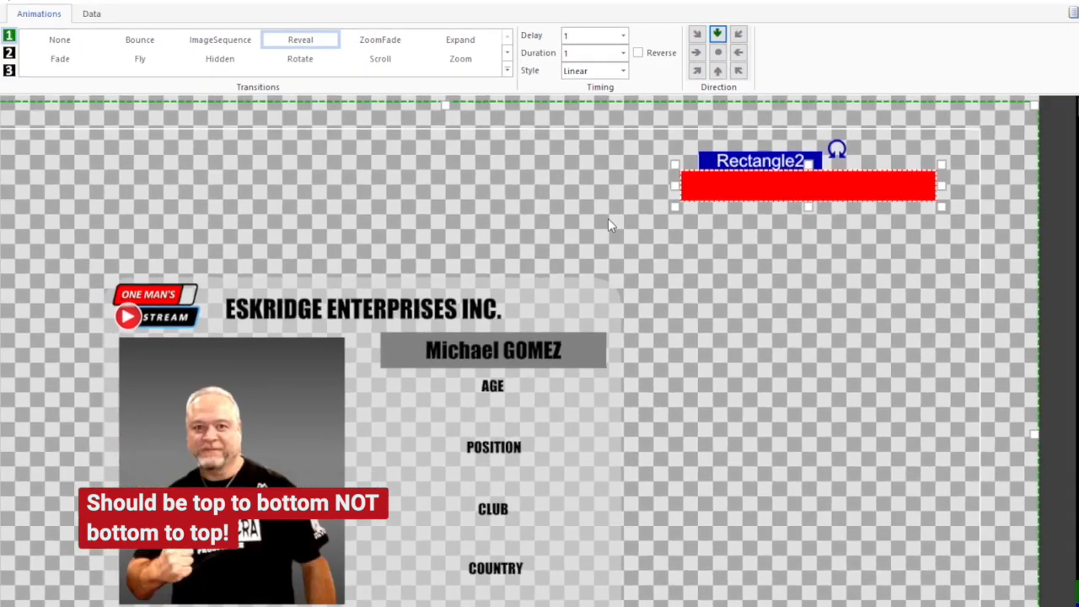
click(397, 192)
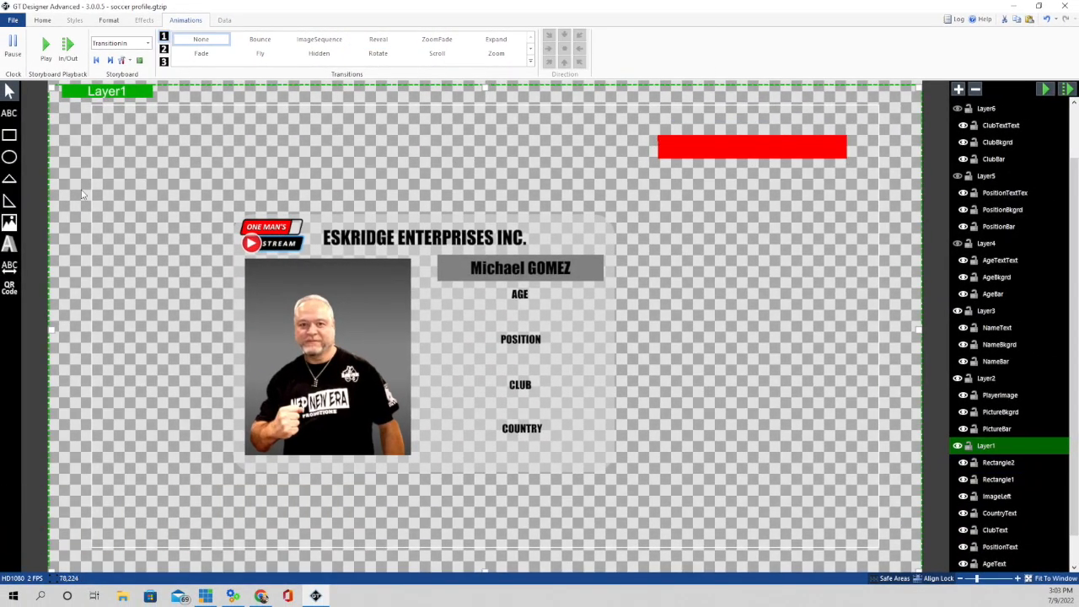
- Add a text box covering the red bar with vertically centred alignment
click(14, 117)
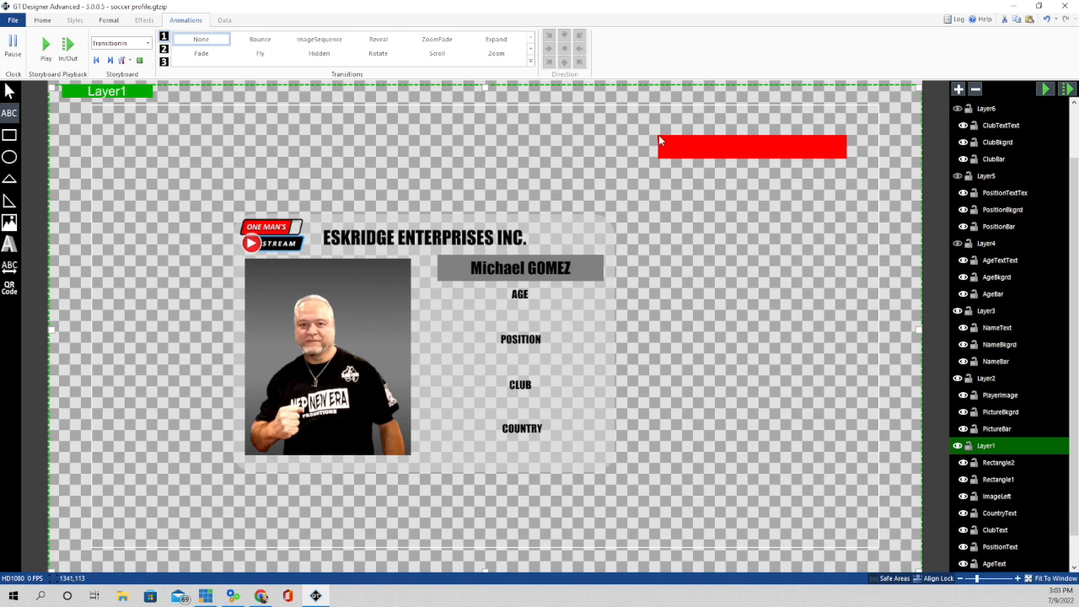
drag(658, 135, 849, 163)
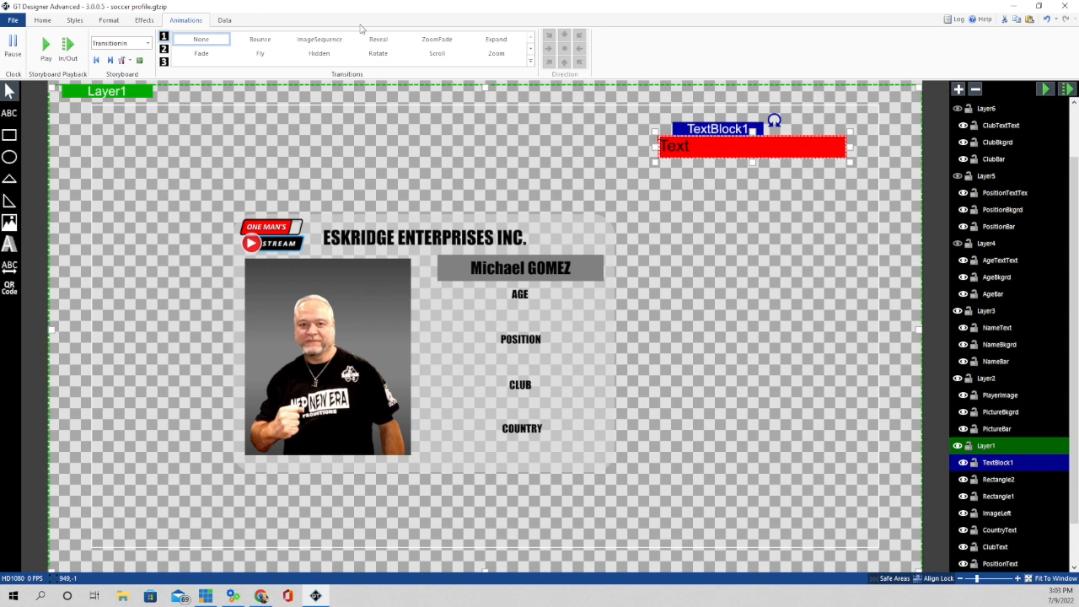
click(109, 20)
click(40, 20)
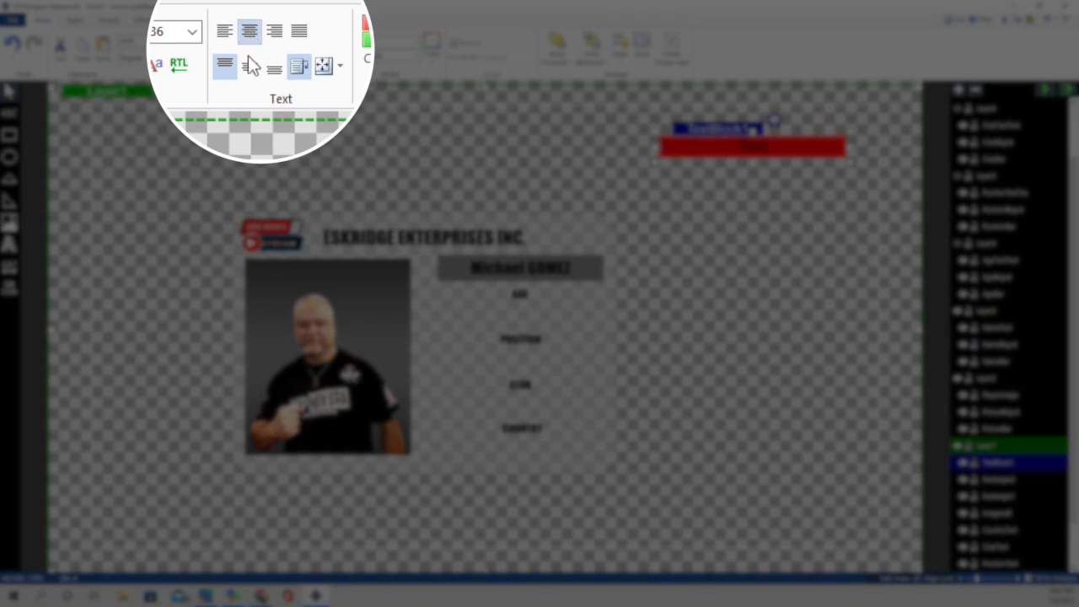
click(249, 69)
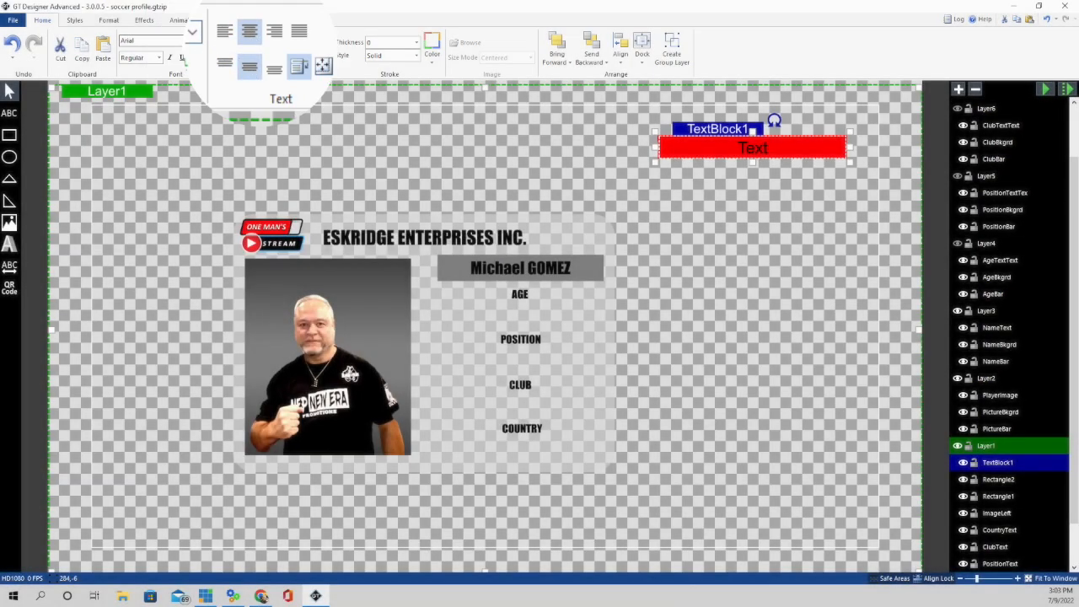
- Set the font to Impact Condensed and type the player's name
click(197, 41)
scroll(126, 278, down, 3)
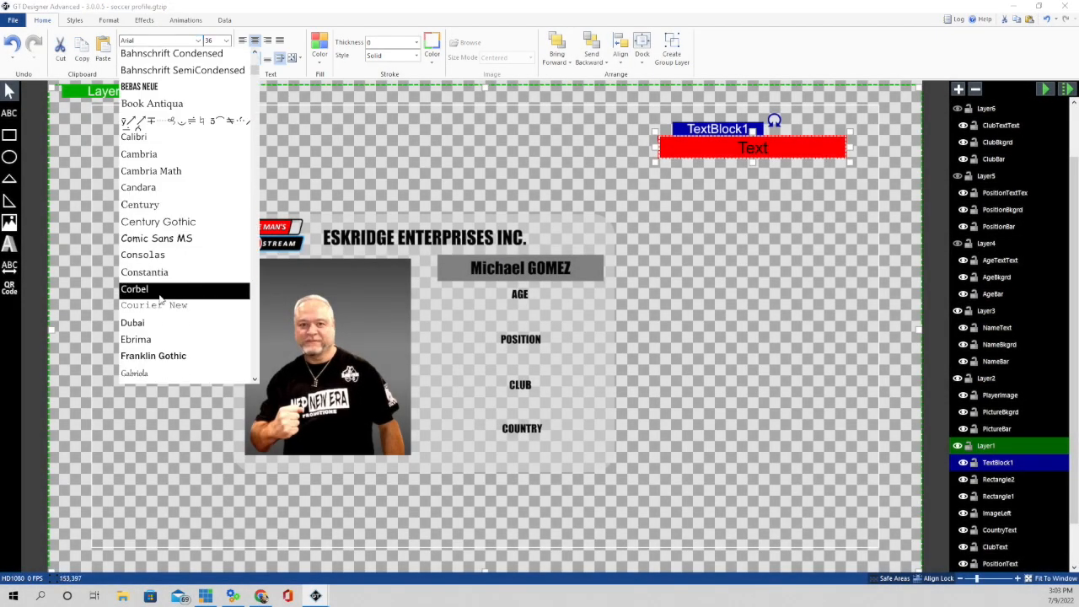
click(144, 322)
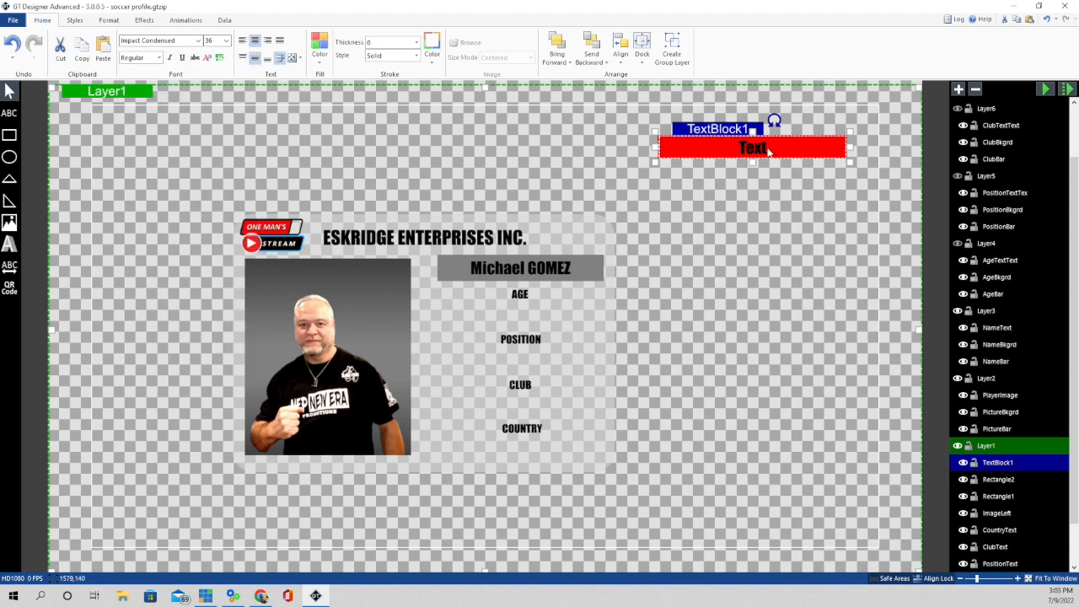
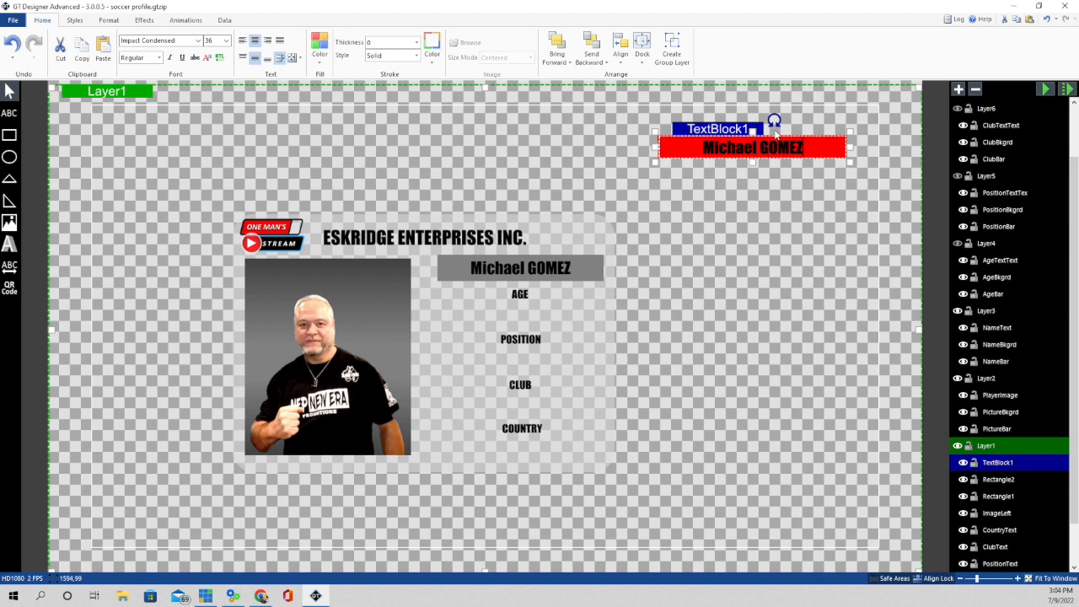
click(765, 186)
click(762, 149)
click(187, 21)
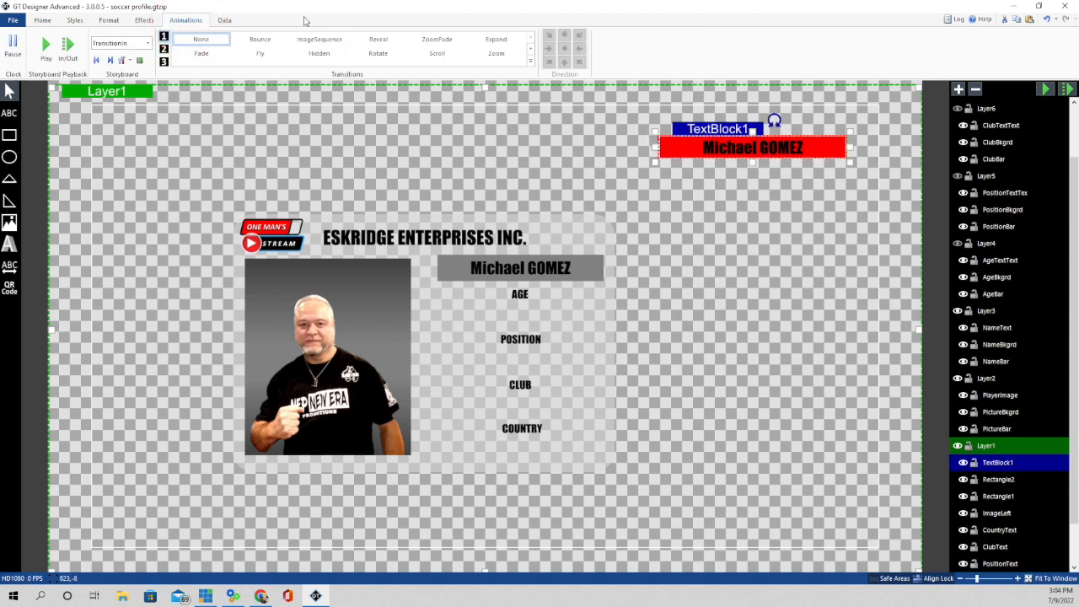
- Give the name text a ZoomFade entrance with a Delay of 2, then preview the animation
click(439, 42)
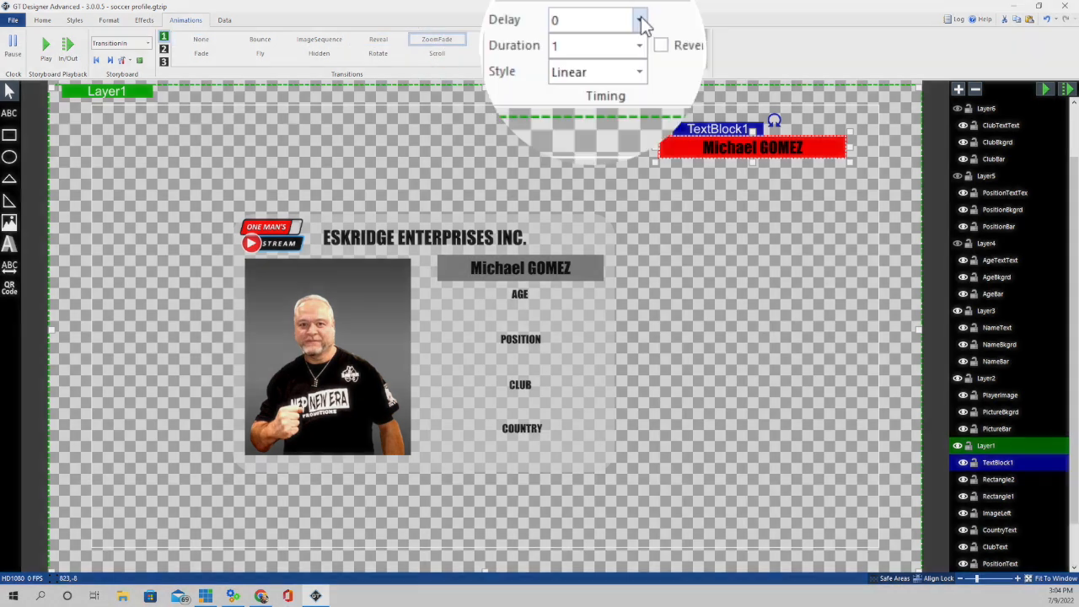
click(615, 36)
text(2)
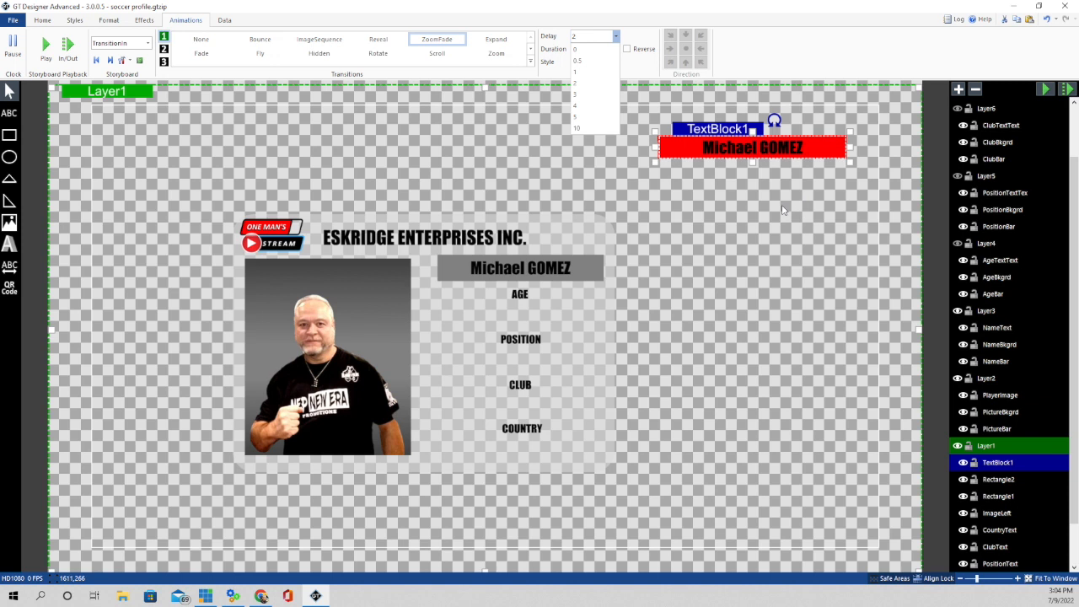
click(783, 210)
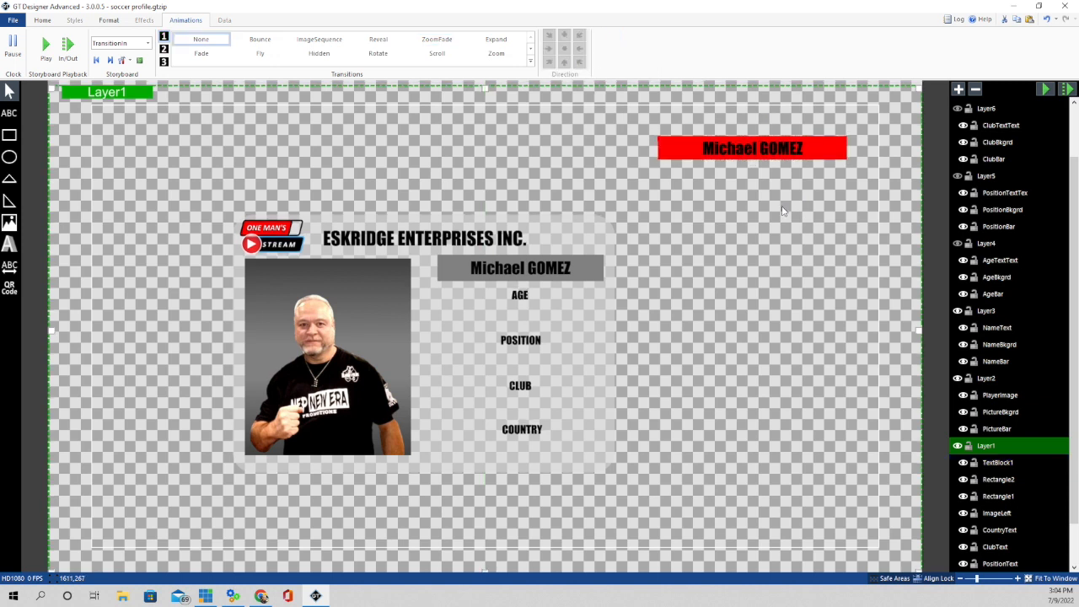
click(1044, 90)
click(998, 496)
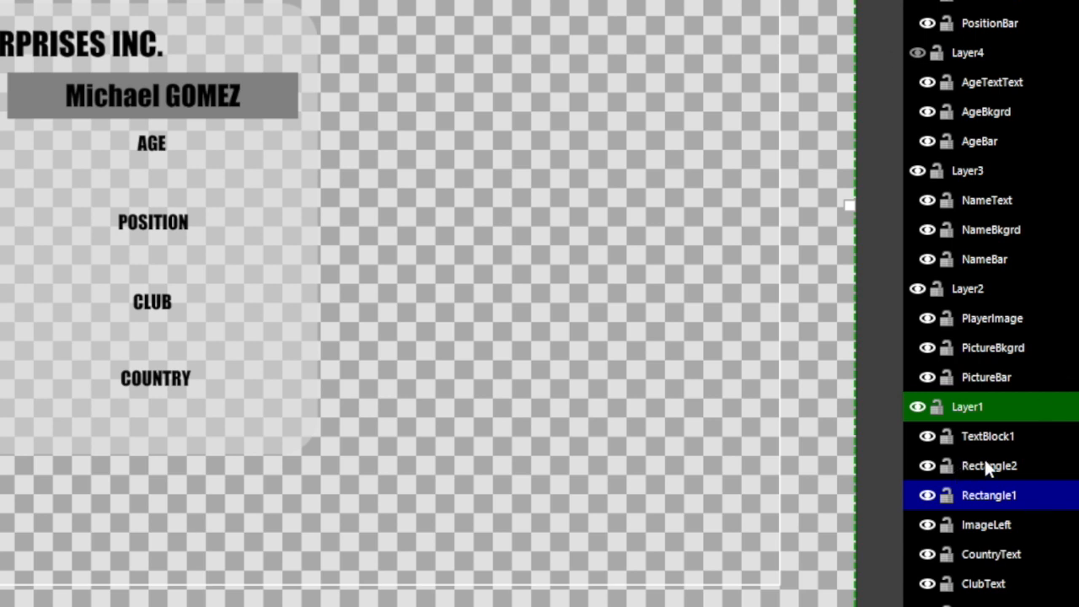
- Delete Rectangle1, Rectangle2 and the name TextBlock1 from Layer1
ctrl+click(986, 466)
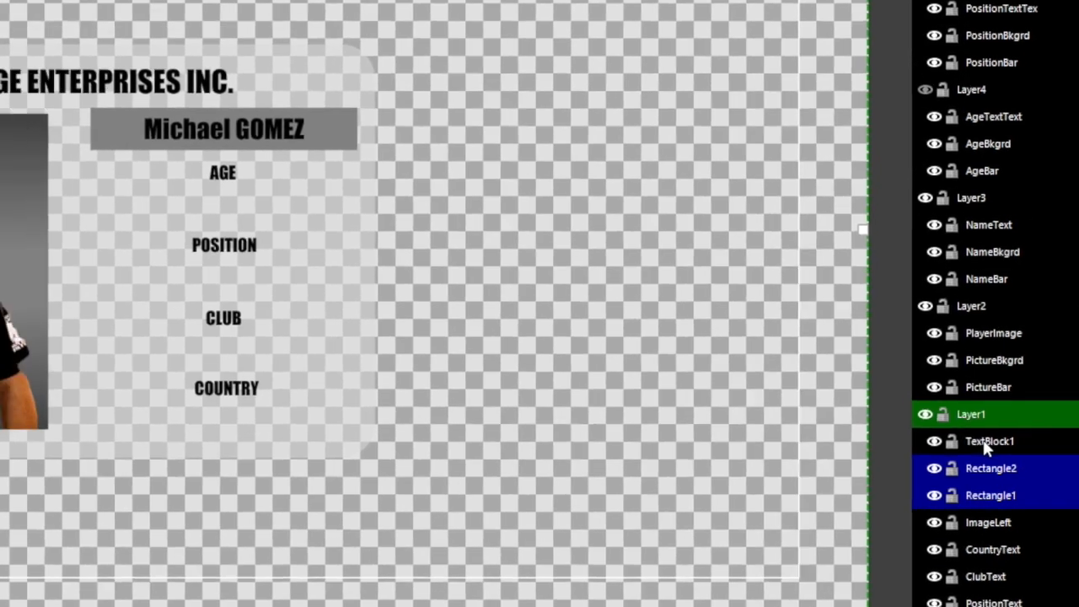
ctrl+click(980, 436)
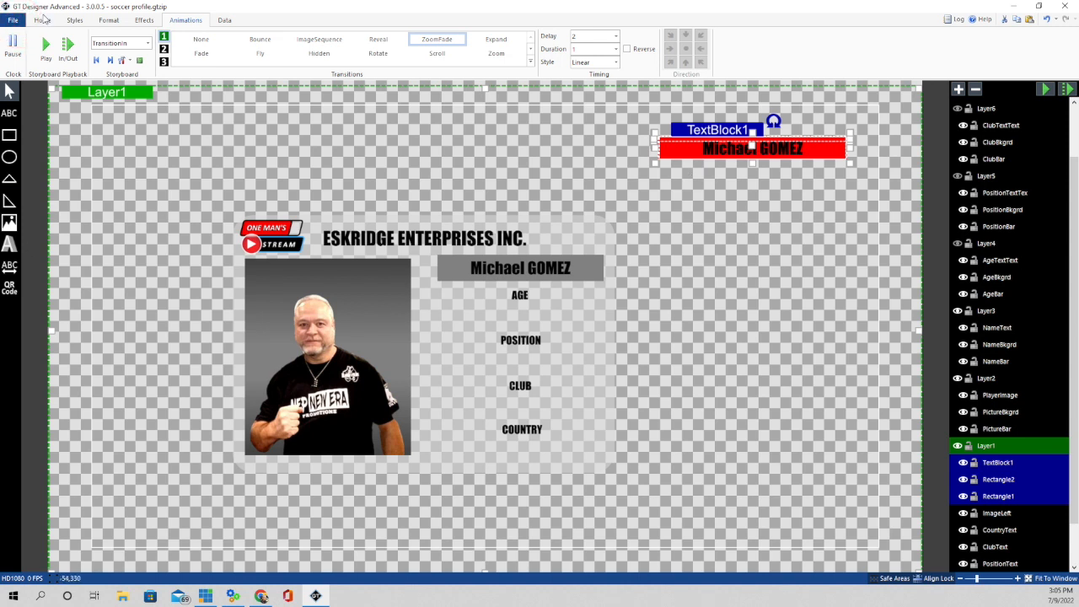
click(42, 19)
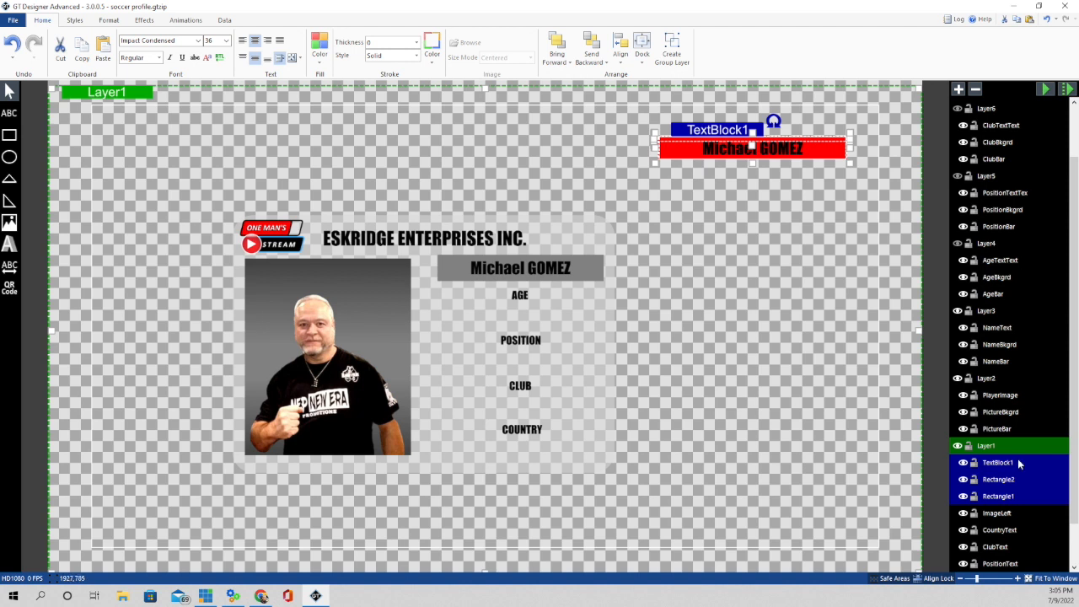
click(994, 499)
key(Delete)
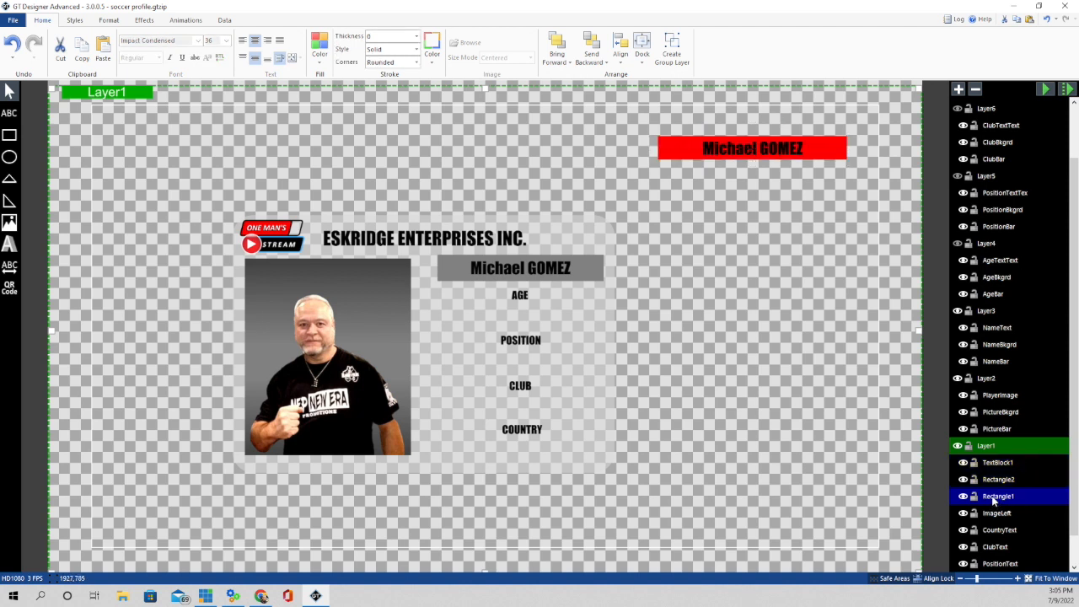
click(994, 481)
key(Delete)
click(996, 466)
key(Delete)
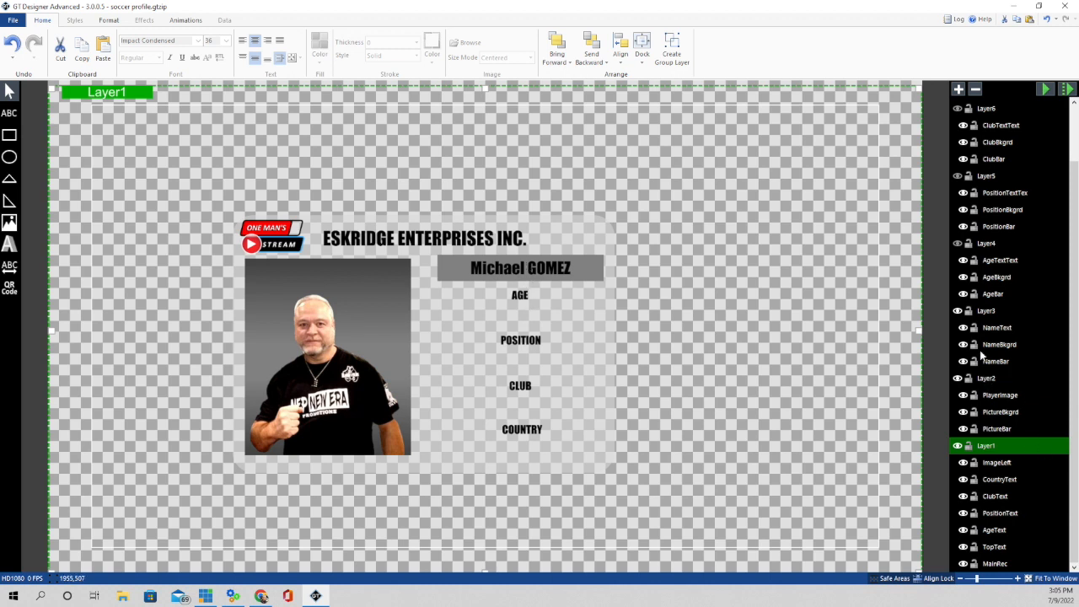
click(986, 311)
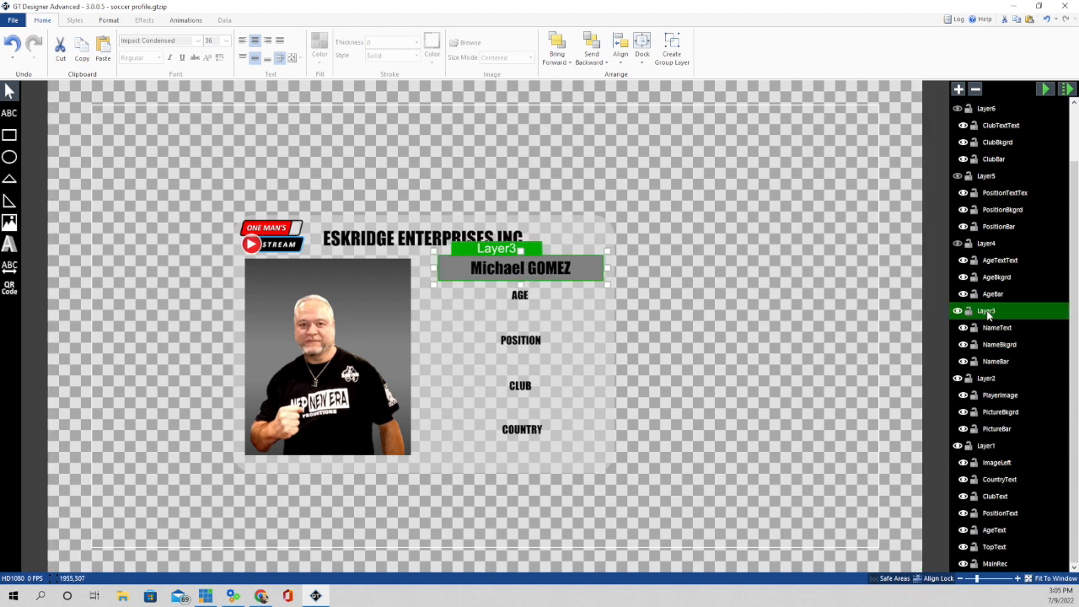
right_click(1002, 315)
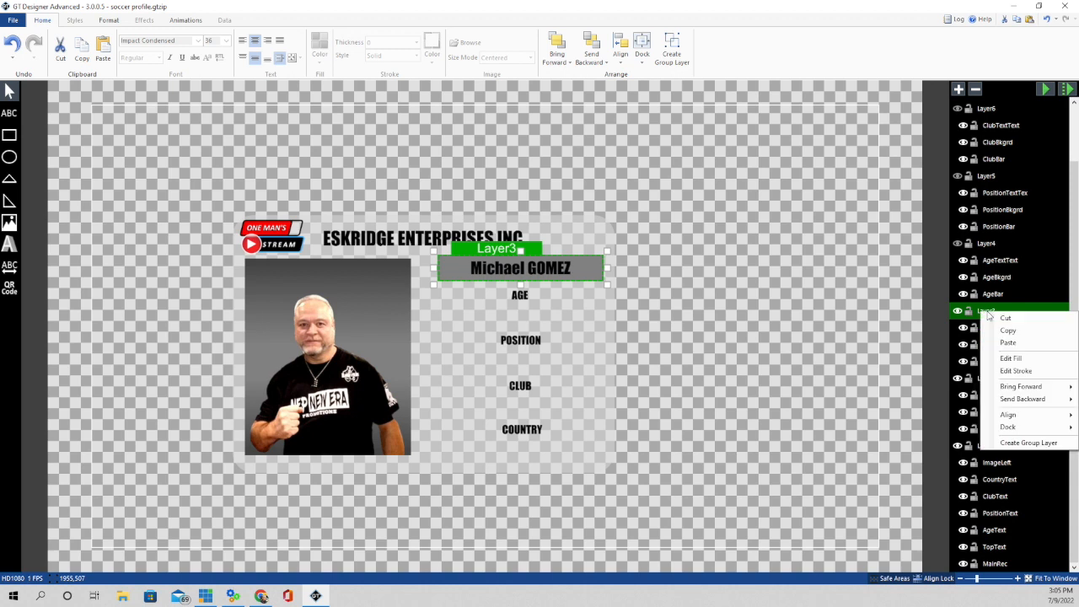
click(1020, 335)
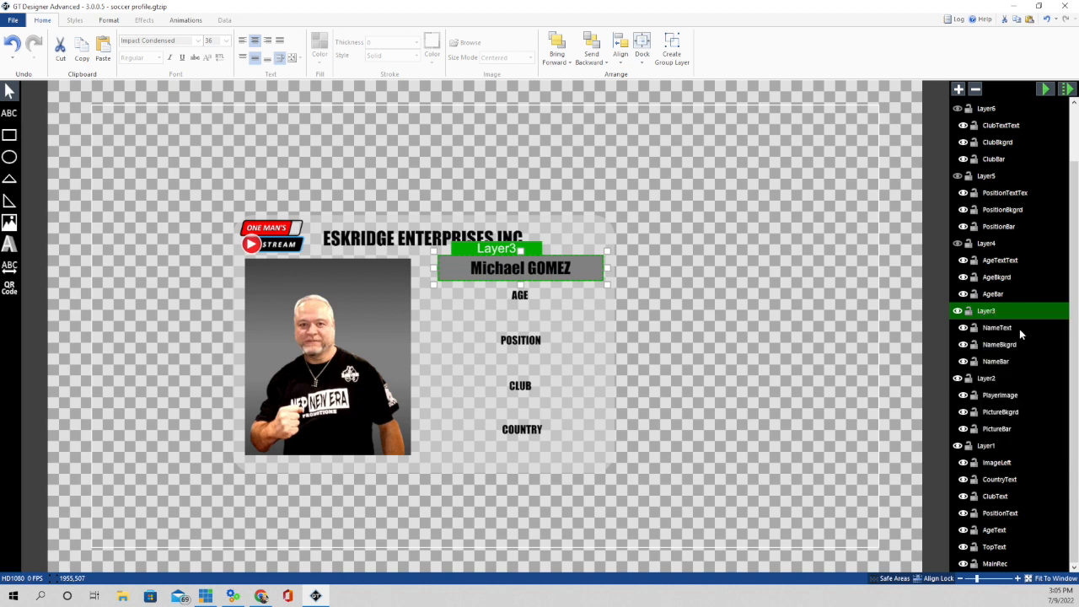
right_click(712, 268)
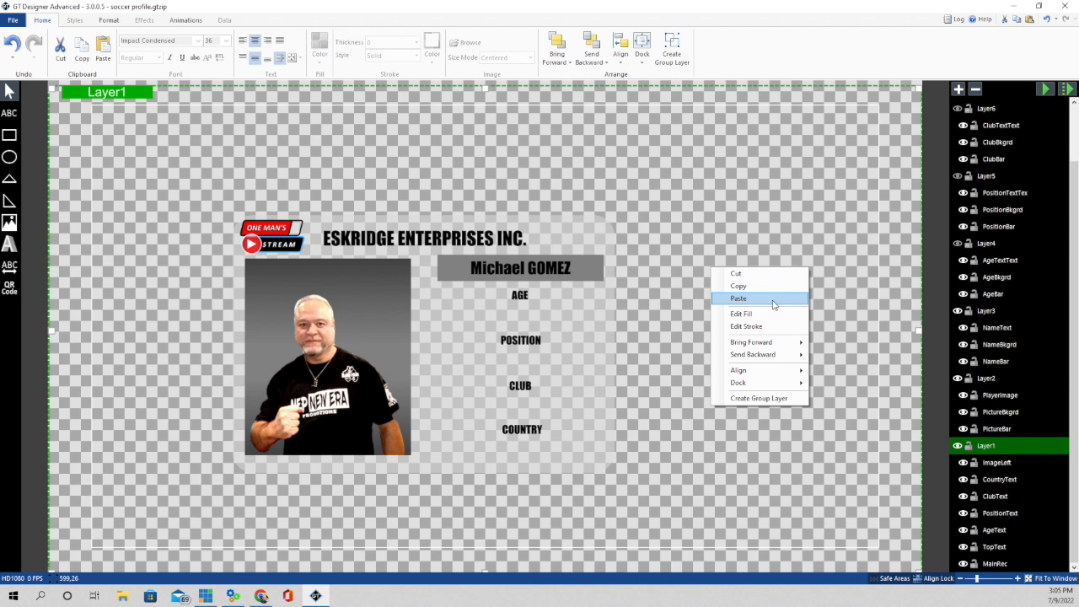
click(739, 299)
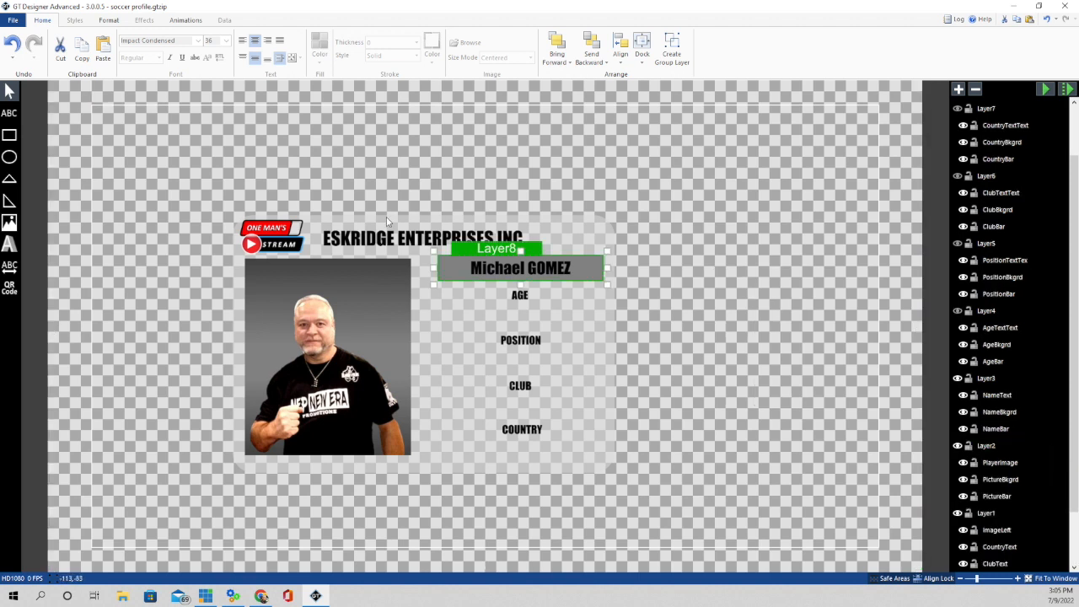
drag(488, 247, 708, 169)
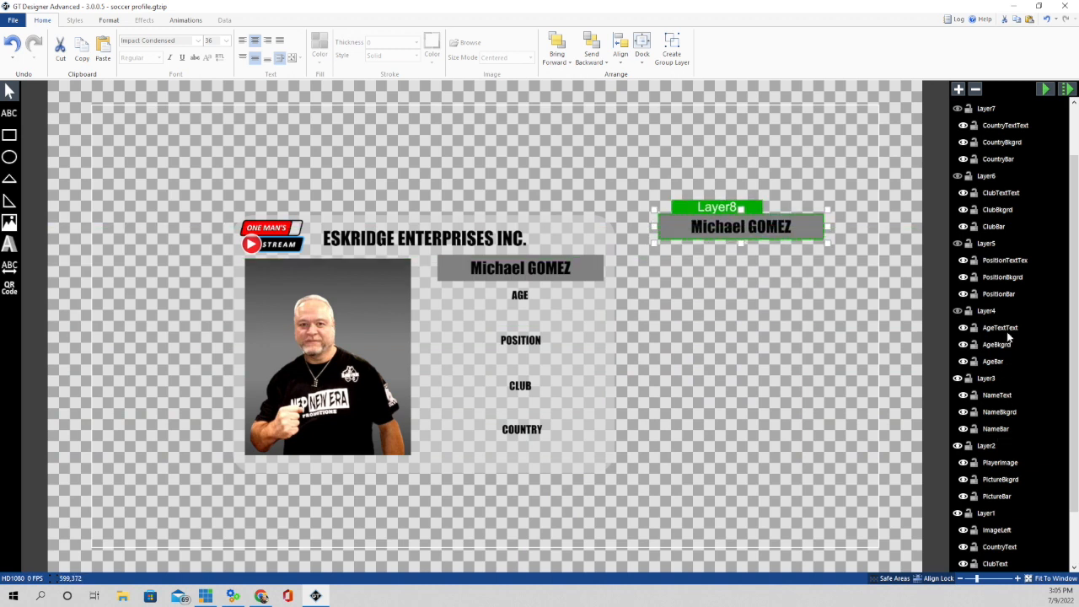
key(Delete)
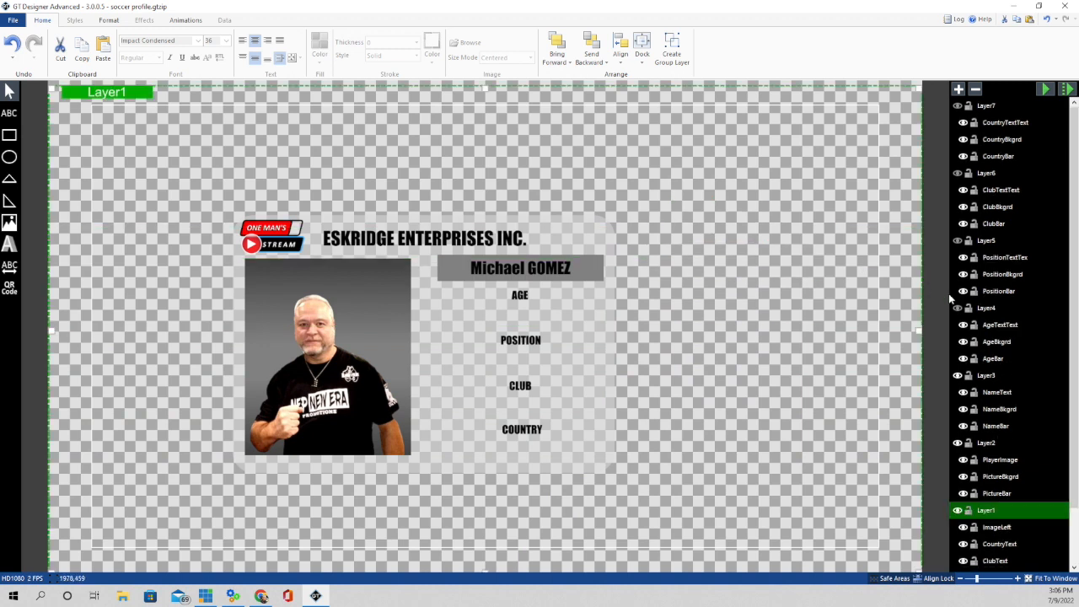
- Turn on Layer4 to Layer7 to show the 36, STRIKER, COMBAT SPORTS and UNITED STATES bars
click(958, 308)
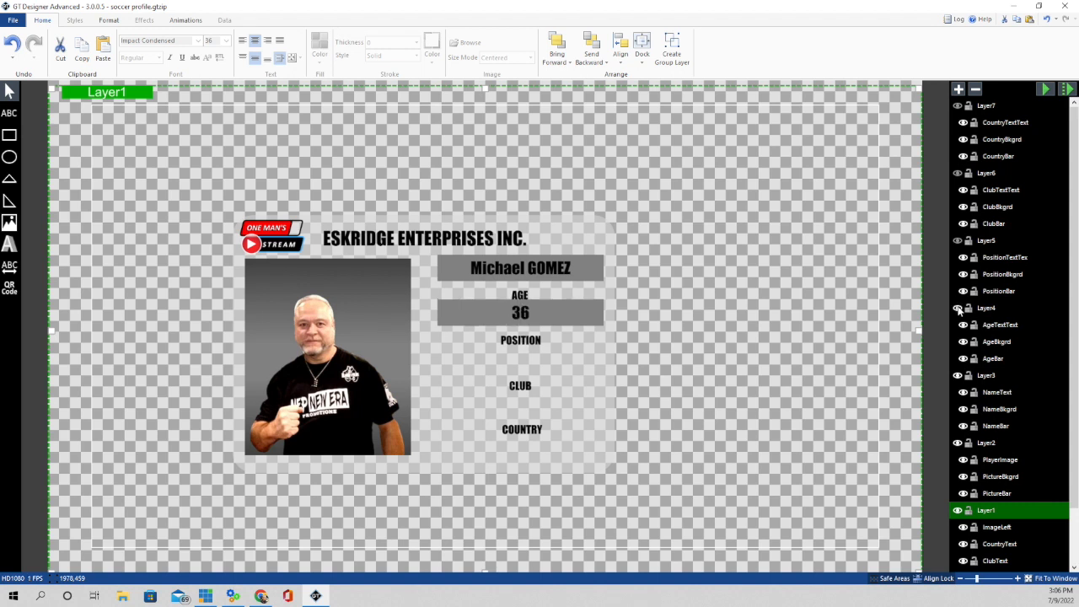
click(958, 241)
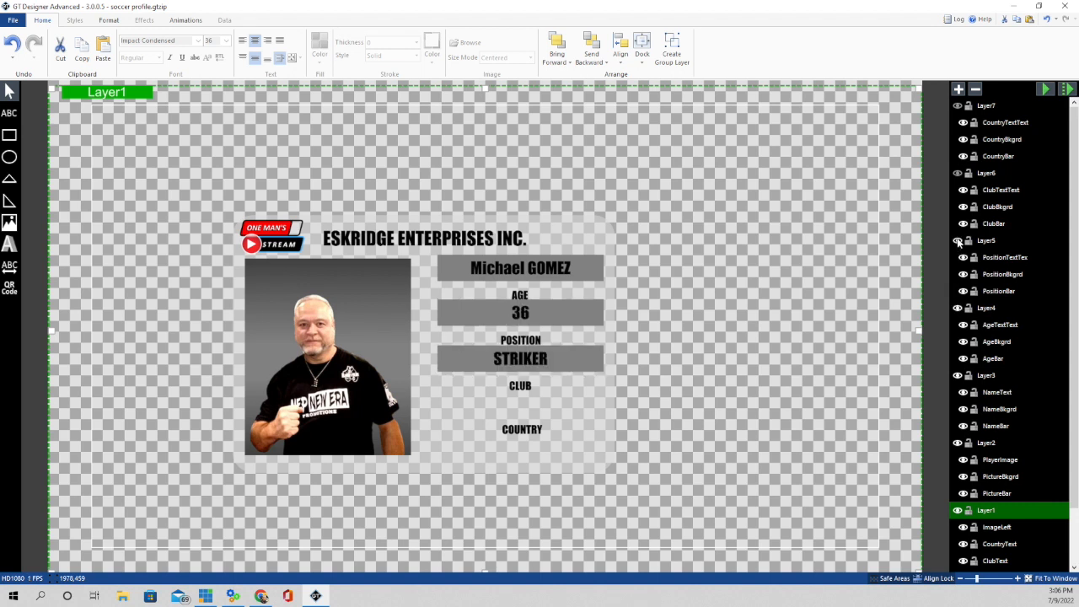
click(957, 173)
click(957, 105)
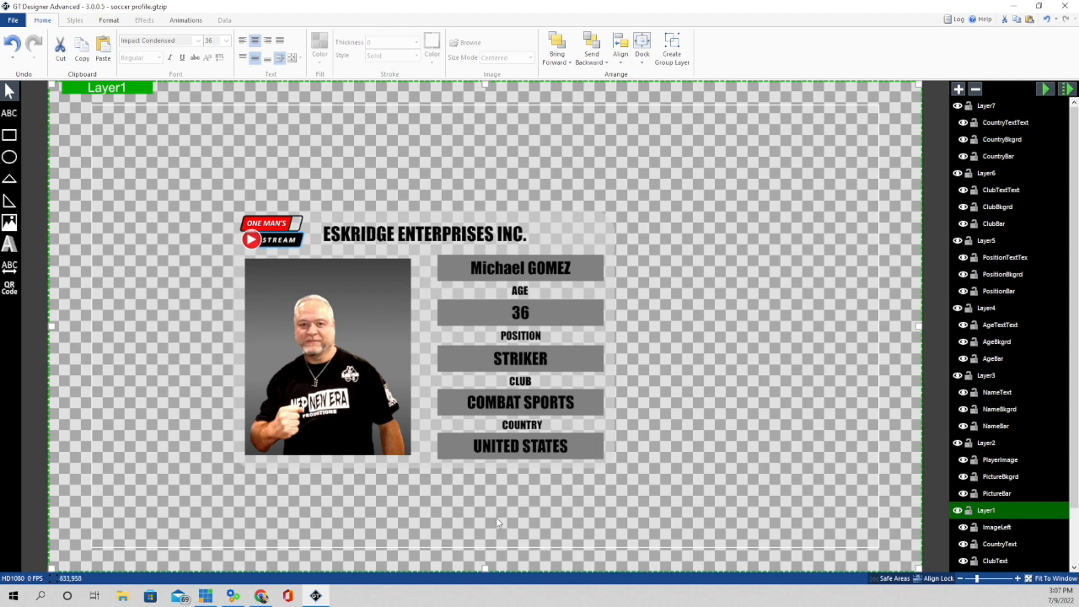
click(1044, 90)
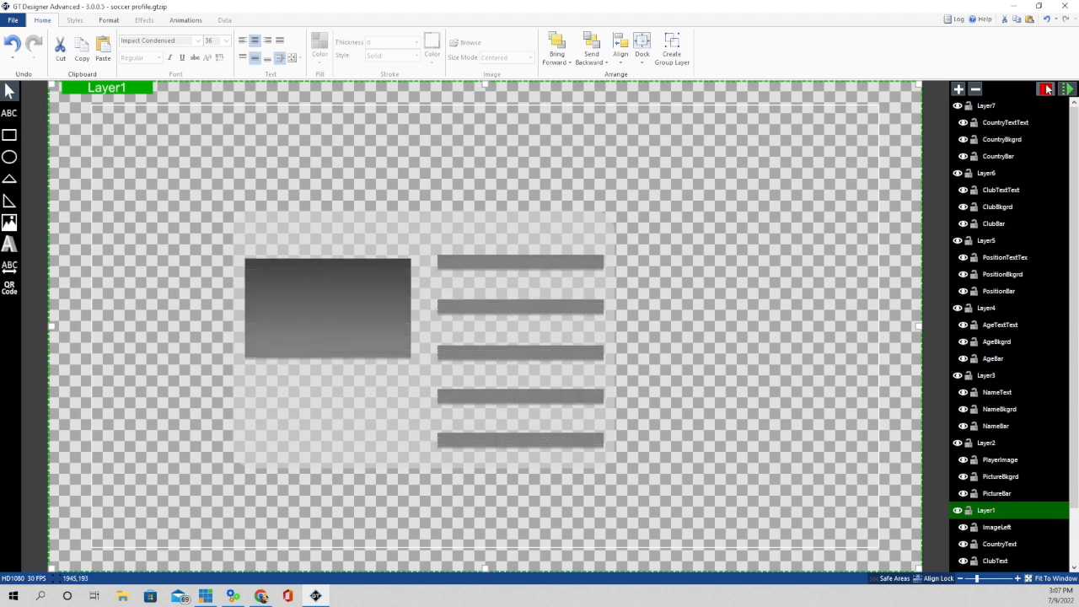